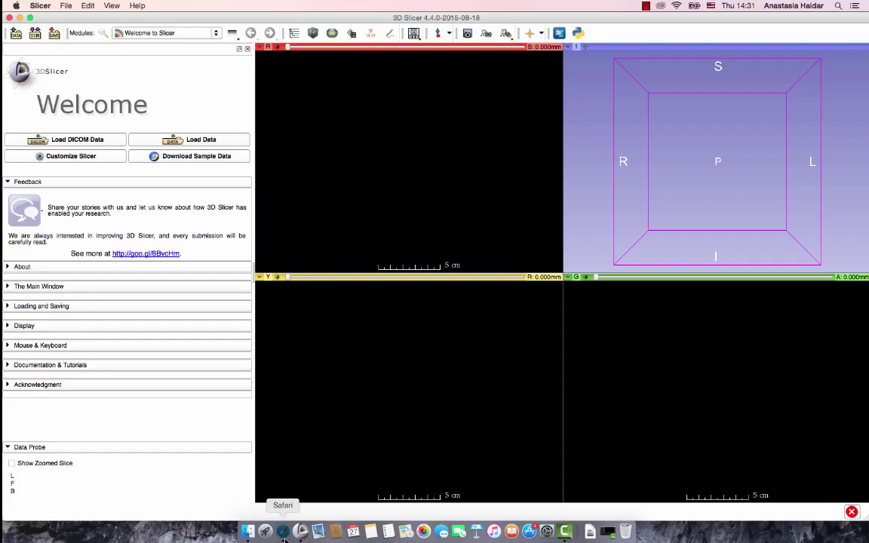
Step: Switch to Safari, look over the Slicer download page's installers for each operating system, and return to Slicer
{"action": "left_click", "coordinate": [283, 531]}
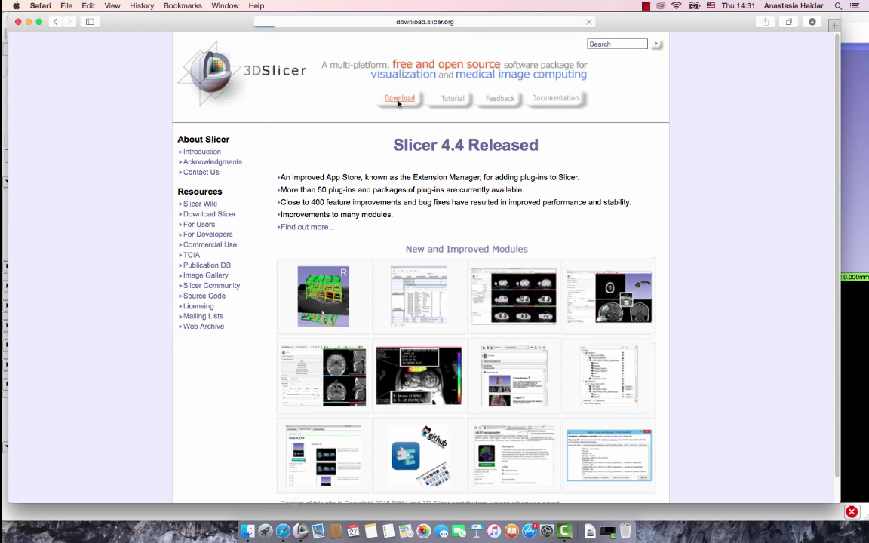
{"action": "scroll", "coordinate": [390, 106], "scroll_direction": "down", "scroll_amount": 5}
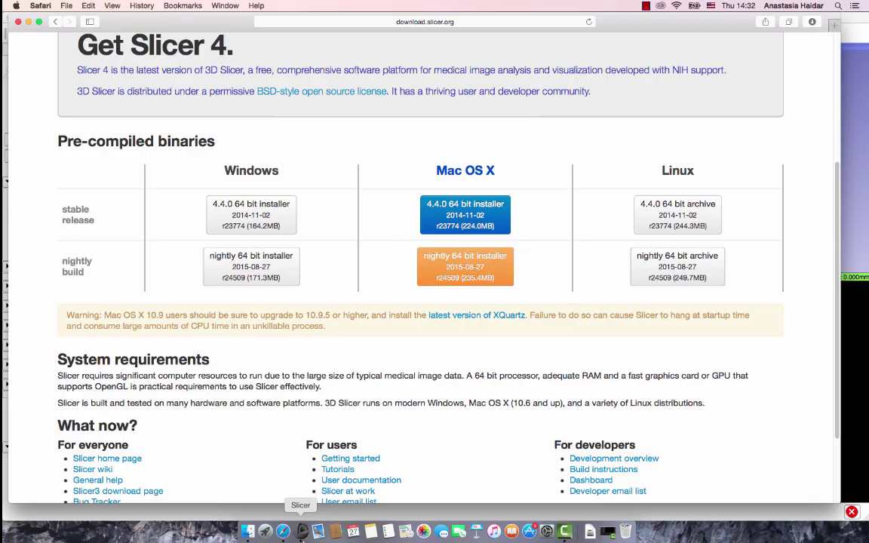
{"action": "left_click", "coordinate": [301, 531]}
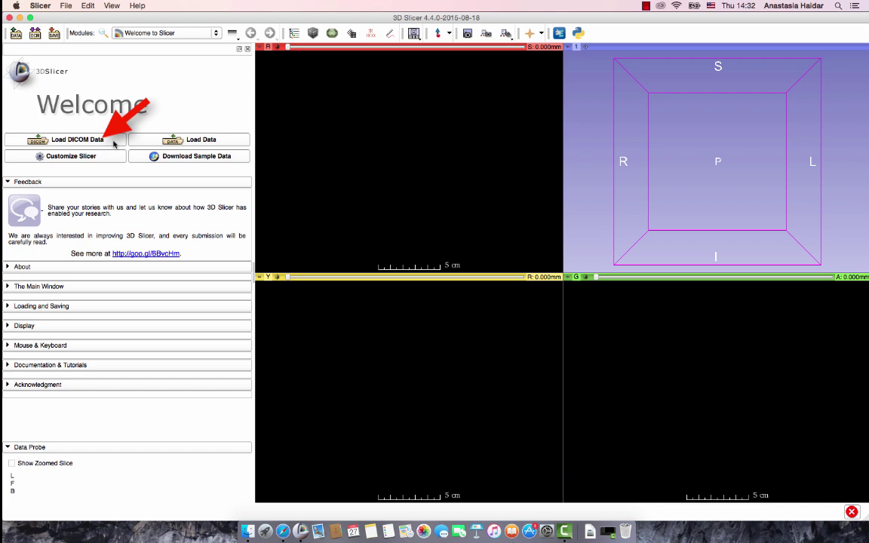
Step: Load the CTACardio scan from the built-in sample data
{"action": "left_click", "coordinate": [193, 157]}
{"action": "left_click", "coordinate": [155, 160]}
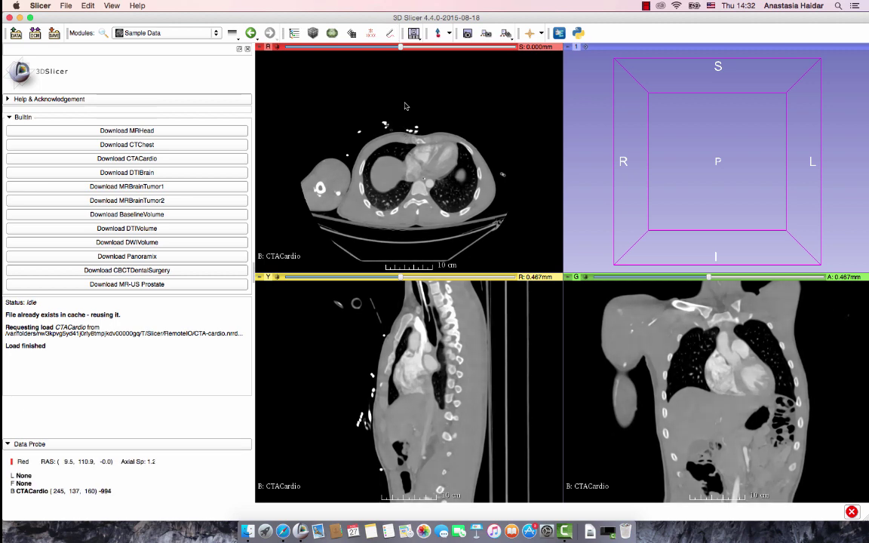
Step: Browse the axial, coronal and sagittal slices of the loaded chest scan, stopping at S 33 mm, A -47.5 mm and R -13.5 mm
{"action": "left_click_drag", "start_coordinate": [402, 52], "coordinate": [418, 50]}
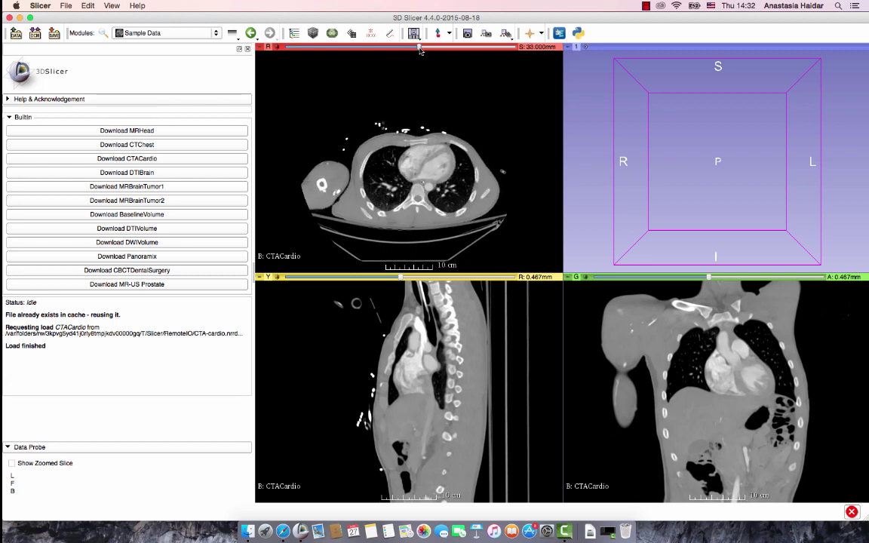
{"action": "left_click_drag", "start_coordinate": [708, 277], "coordinate": [686, 285]}
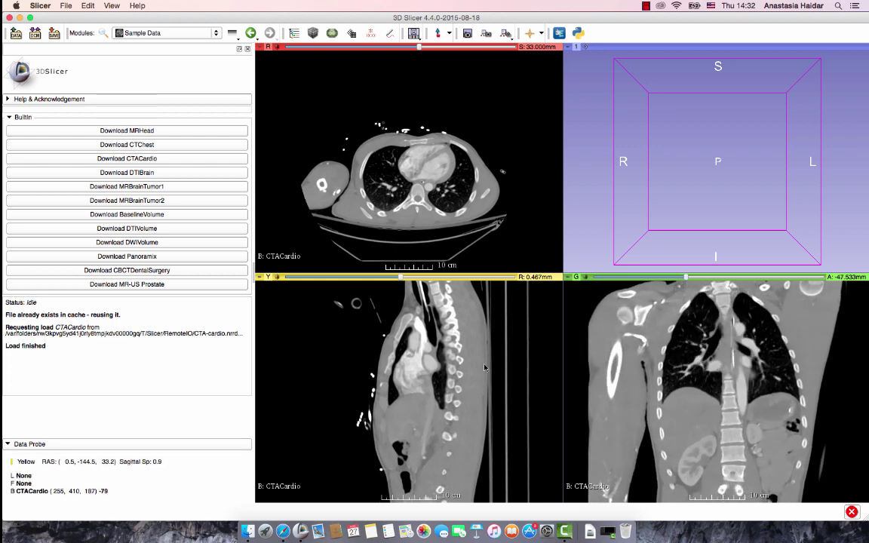
{"action": "mouse_move", "coordinate": [402, 277]}
{"action": "left_mouse_down"}
{"action": "mouse_move", "coordinate": [380, 278]}
{"action": "mouse_move", "coordinate": [393, 278]}
{"action": "left_mouse_up"}
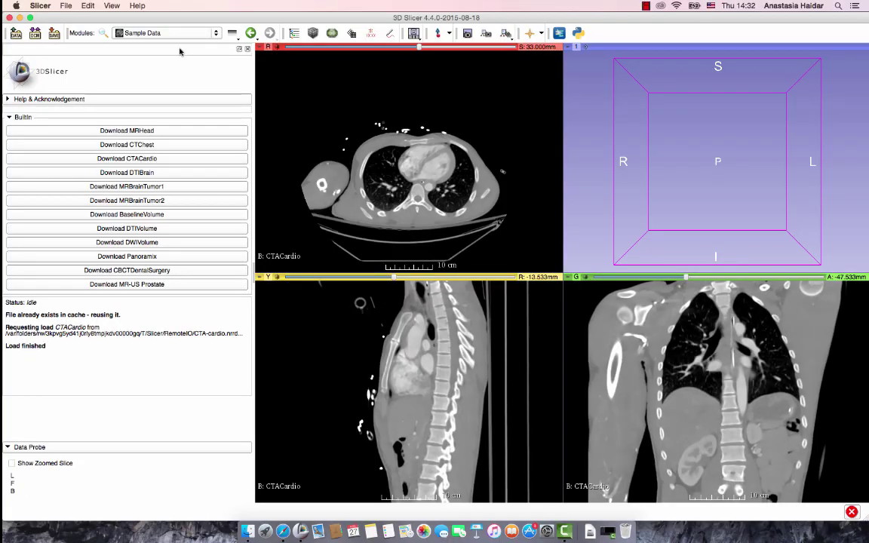
Step: Display the CTACardio volume in the 3D view with the Volume Rendering module, fitted in view and slightly rotated
{"action": "left_click", "coordinate": [163, 33]}
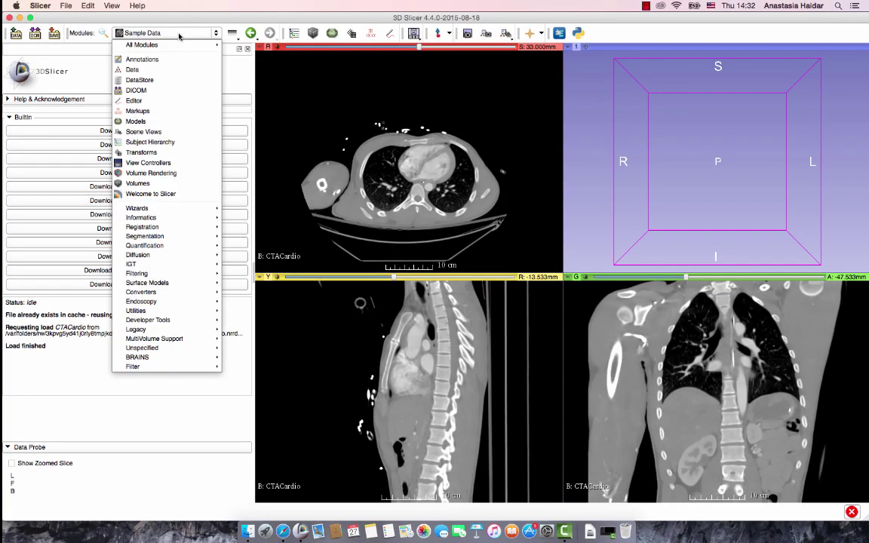
{"action": "left_click", "coordinate": [176, 171]}
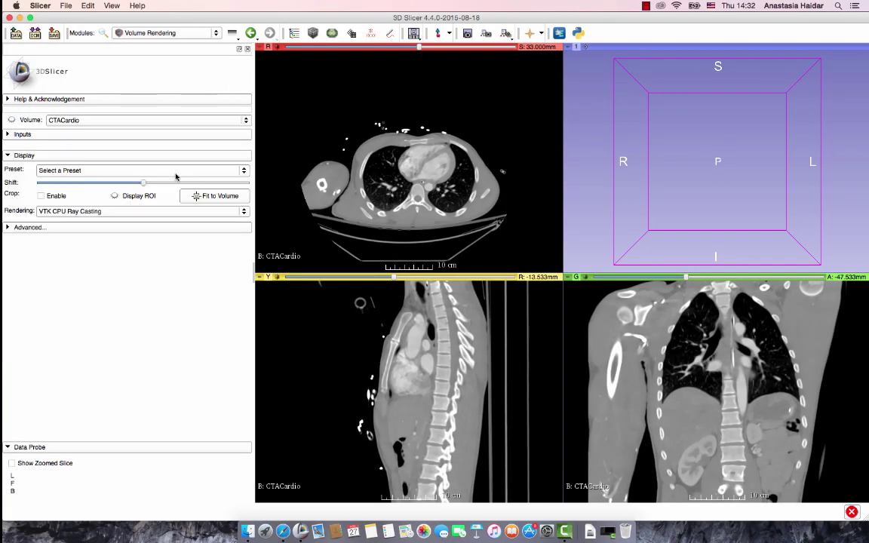
{"action": "left_click", "coordinate": [12, 121]}
{"action": "scroll", "coordinate": [676, 158], "scroll_direction": "down", "scroll_amount": 5}
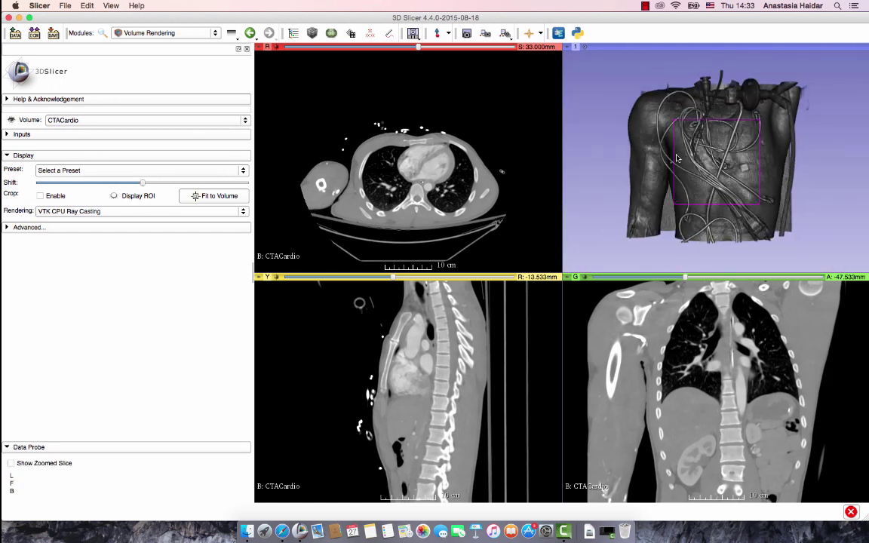
{"action": "left_click_drag", "start_coordinate": [677, 159], "coordinate": [705, 160]}
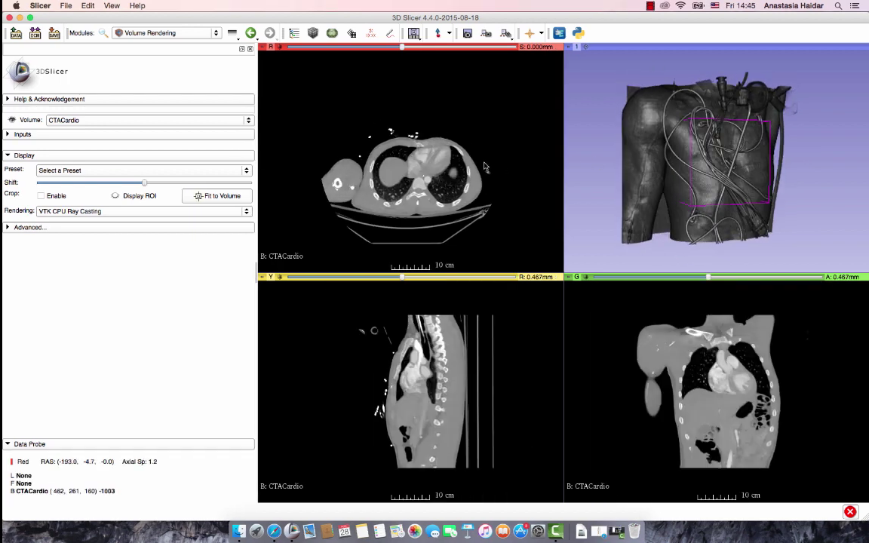
Step: Apply the CT-AAA2 rendering preset, then enable cropping with the ROI box displayed
{"action": "left_click", "coordinate": [73, 169]}
{"action": "left_click", "coordinate": [90, 179]}
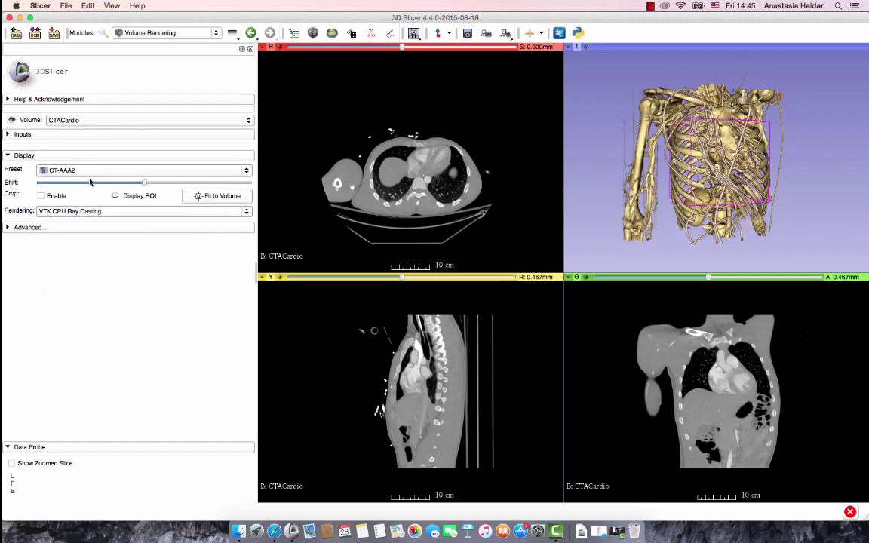
{"action": "left_click", "coordinate": [135, 197]}
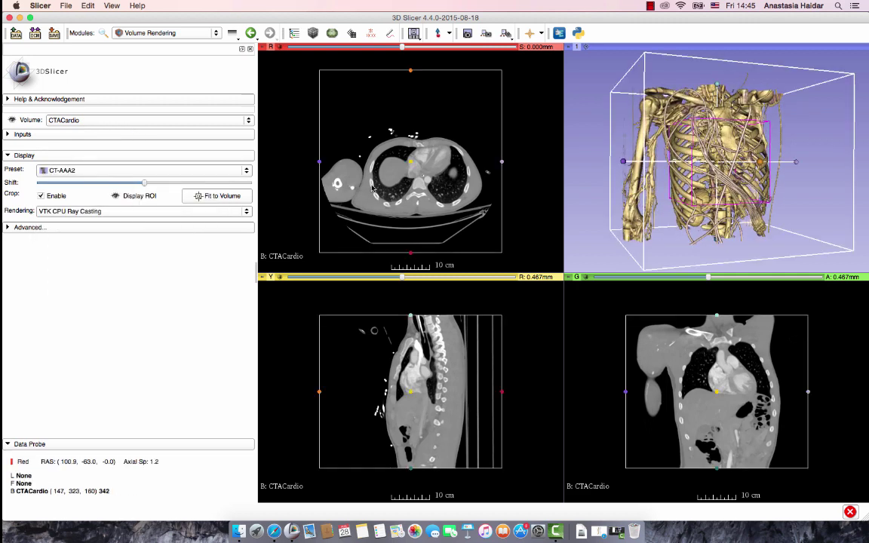
Step: Enlarge the sagittal and coronal slices and set the coronal slice to about A -41.5 mm, through the lower spine
{"action": "scroll", "coordinate": [428, 390], "scroll_direction": "up", "scroll_amount": 2}
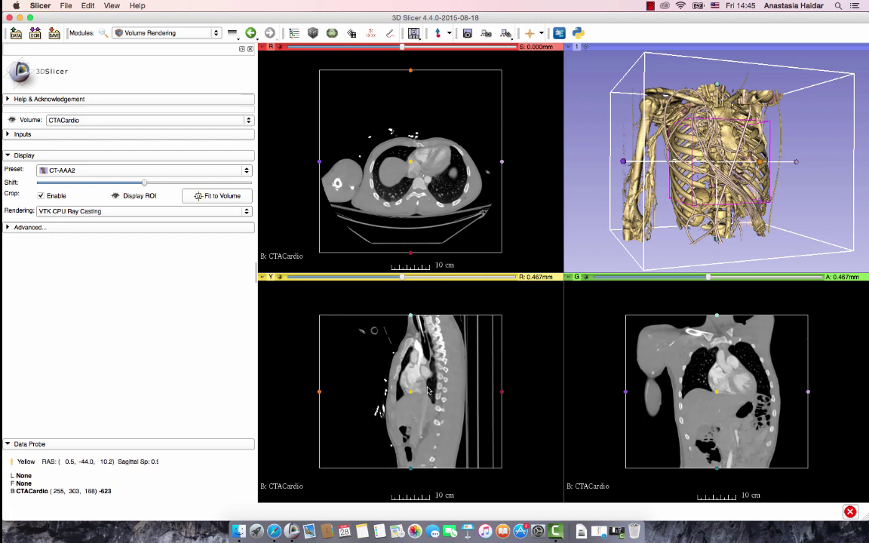
{"action": "scroll", "coordinate": [429, 387], "scroll_direction": "down", "scroll_amount": 4}
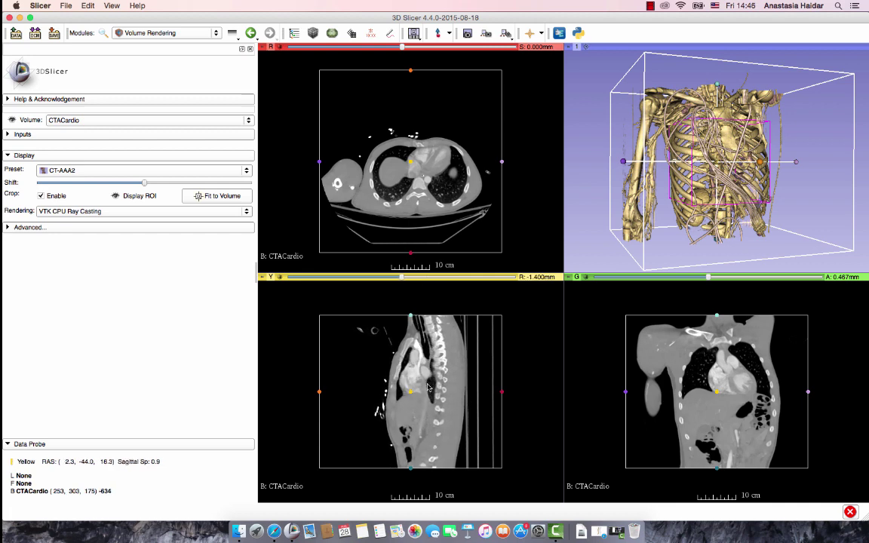
{"action": "right_click_drag", "start_coordinate": [428, 382], "coordinate": [440, 404]}
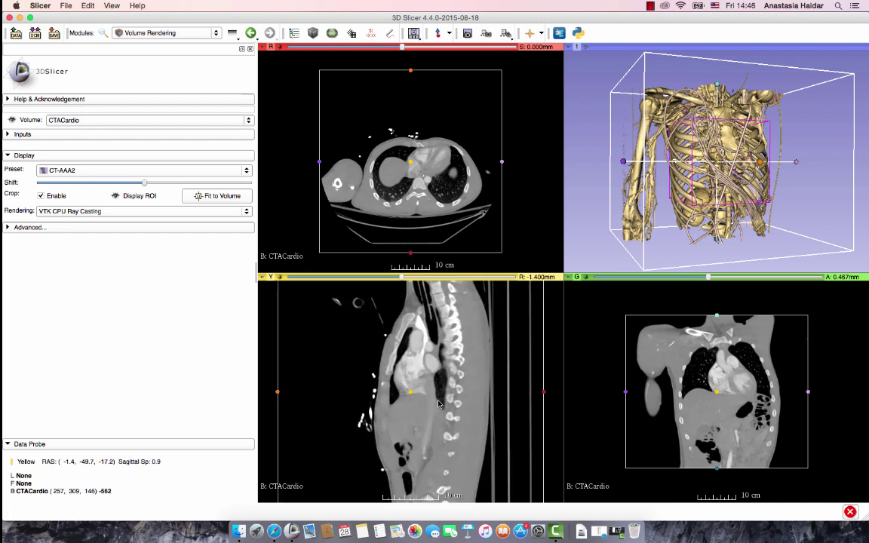
{"action": "scroll", "coordinate": [440, 389], "scroll_direction": "up", "scroll_amount": 1}
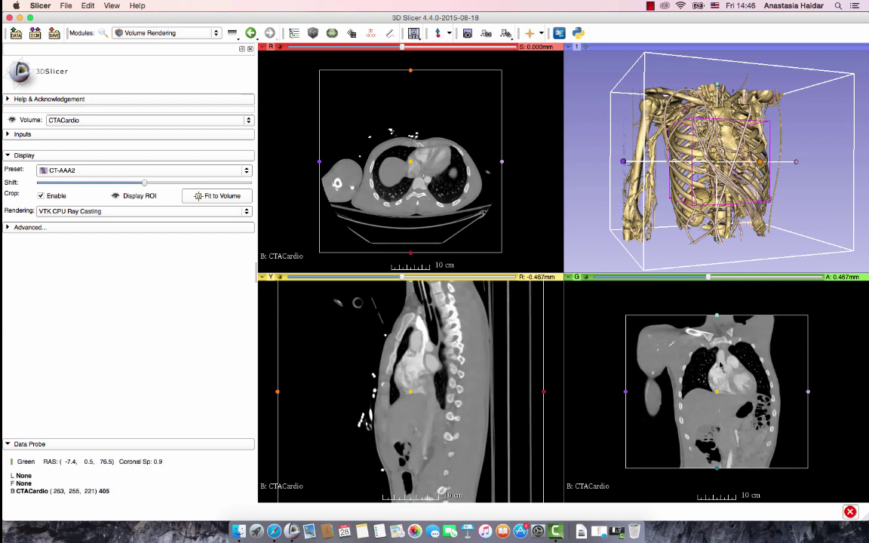
{"action": "right_click_drag", "start_coordinate": [718, 385], "coordinate": [722, 430]}
{"action": "scroll", "coordinate": [722, 431], "scroll_direction": "up", "scroll_amount": 6}
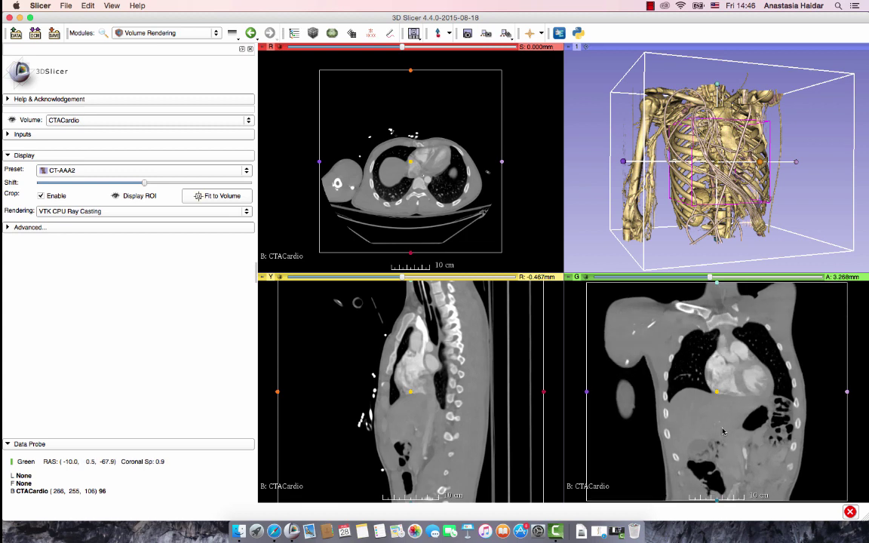
{"action": "scroll", "coordinate": [723, 431], "scroll_direction": "down", "scroll_amount": 20}
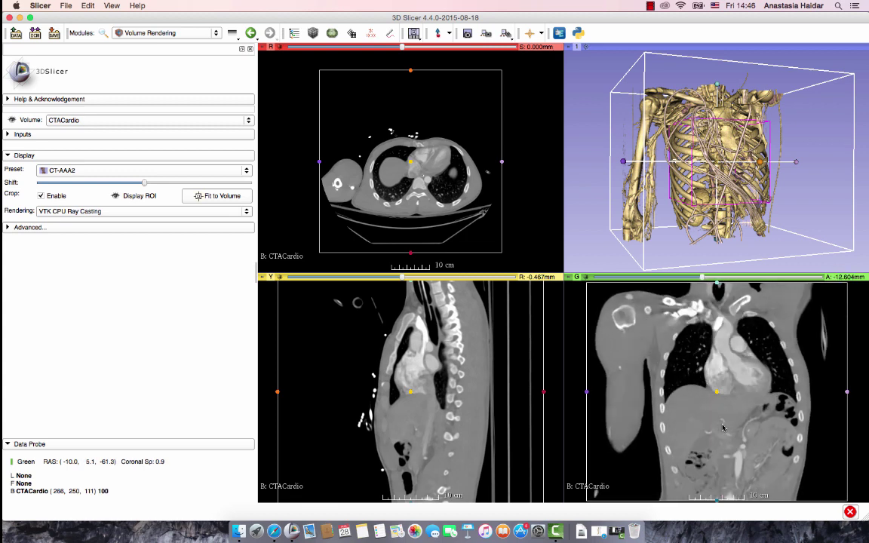
{"action": "mouse_move", "coordinate": [700, 279]}
{"action": "left_mouse_down"}
{"action": "mouse_move", "coordinate": [661, 283]}
{"action": "mouse_move", "coordinate": [689, 282]}
{"action": "left_mouse_up"}
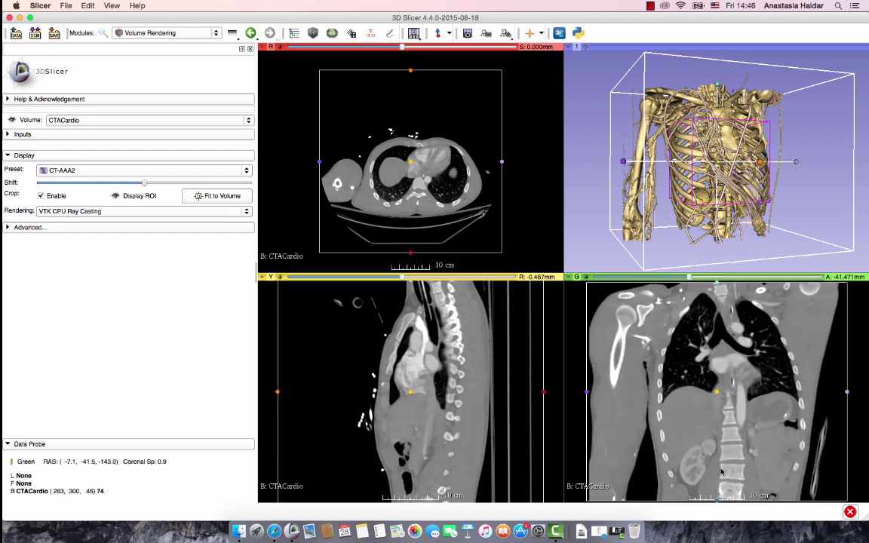
Step: Shrink the crop ROI in the coronal slice on all four sides to enclose only the lowest visible vertebrae
{"action": "left_click_drag", "start_coordinate": [847, 392], "coordinate": [749, 420]}
{"action": "left_click_drag", "start_coordinate": [586, 393], "coordinate": [712, 392]}
{"action": "left_click_drag", "start_coordinate": [732, 286], "coordinate": [738, 466]}
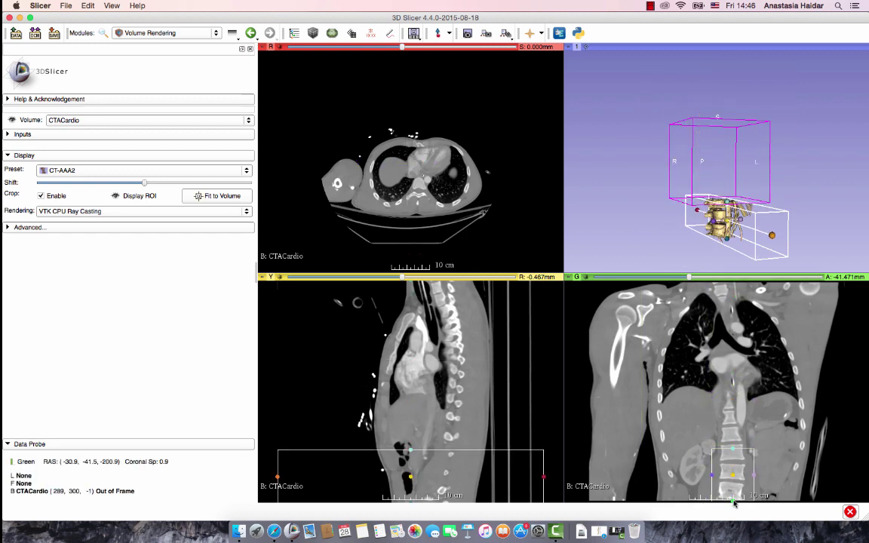
{"action": "left_click_drag", "start_coordinate": [733, 503], "coordinate": [732, 494]}
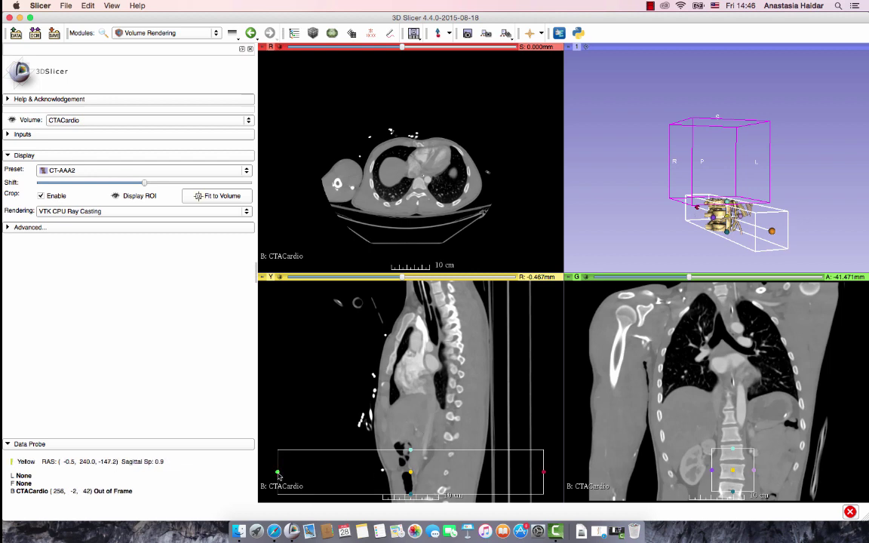
Step: Tighten the crop ROI in the sagittal slice around the lower vertebra, trimming its front, back and upper edges
{"action": "left_click_drag", "start_coordinate": [279, 474], "coordinate": [416, 471]}
{"action": "left_click_drag", "start_coordinate": [543, 473], "coordinate": [494, 476]}
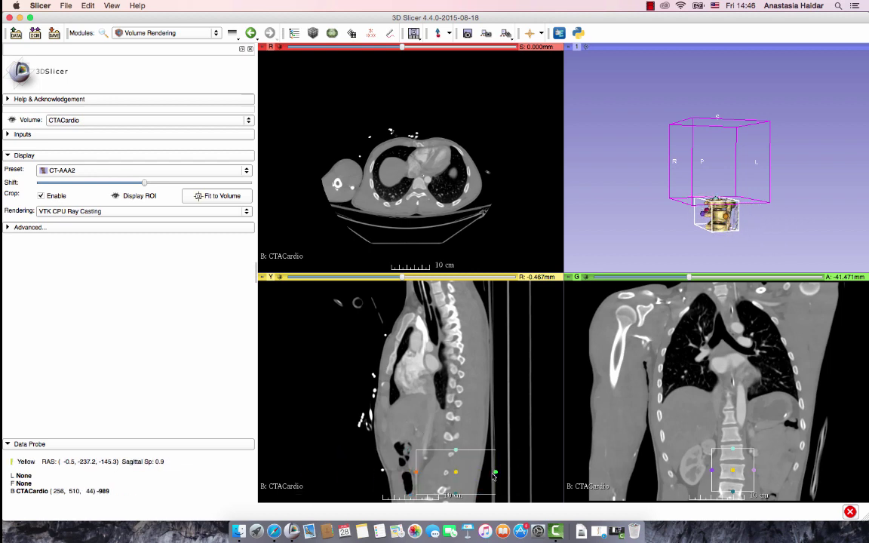
{"action": "scroll", "coordinate": [467, 471], "scroll_direction": "down", "scroll_amount": 19}
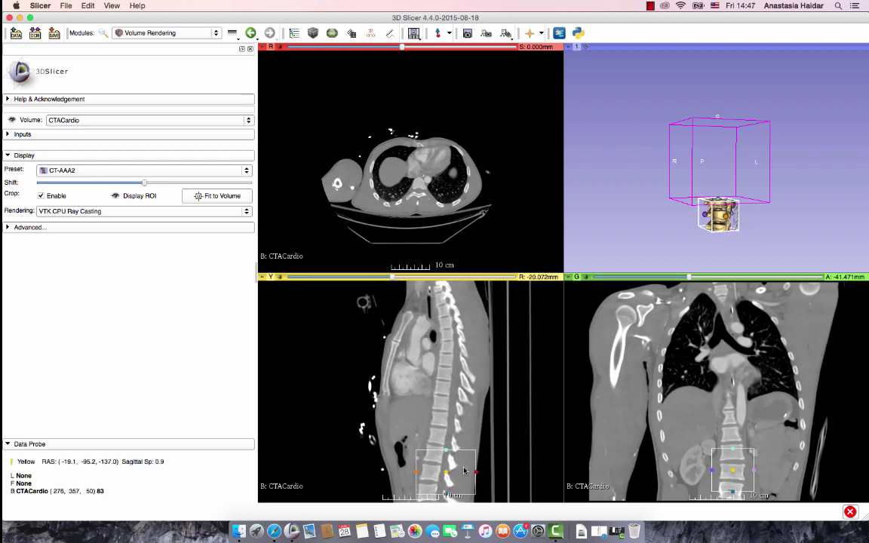
{"action": "scroll", "coordinate": [464, 471], "scroll_direction": "down", "scroll_amount": 1}
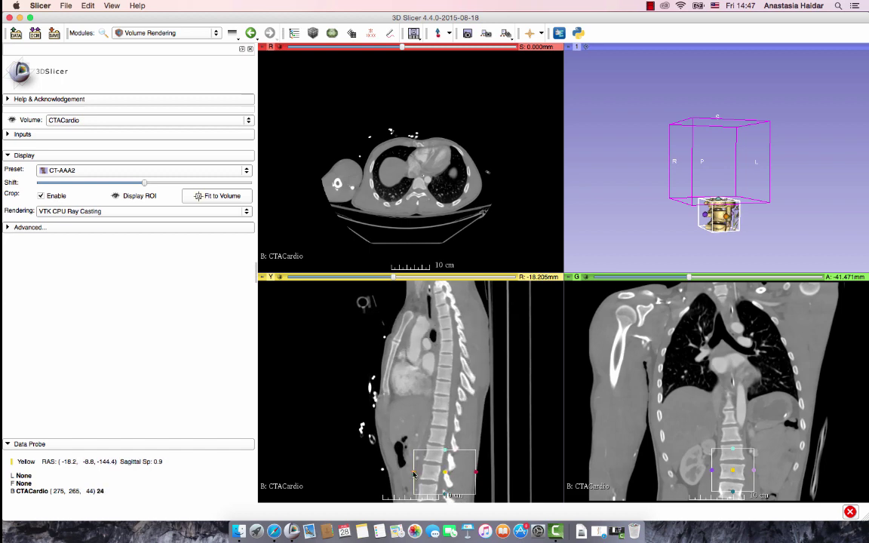
{"action": "scroll", "coordinate": [414, 473], "scroll_direction": "down", "scroll_amount": 8}
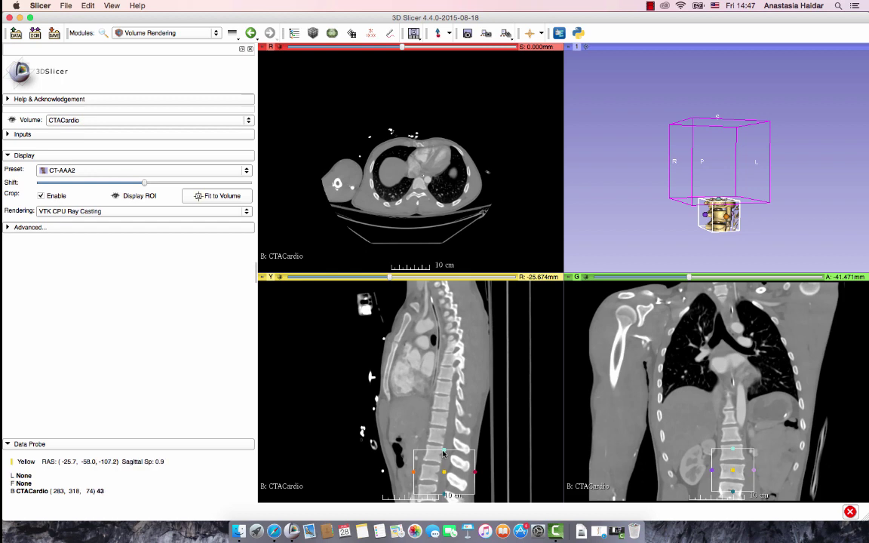
{"action": "left_click_drag", "start_coordinate": [443, 453], "coordinate": [445, 463]}
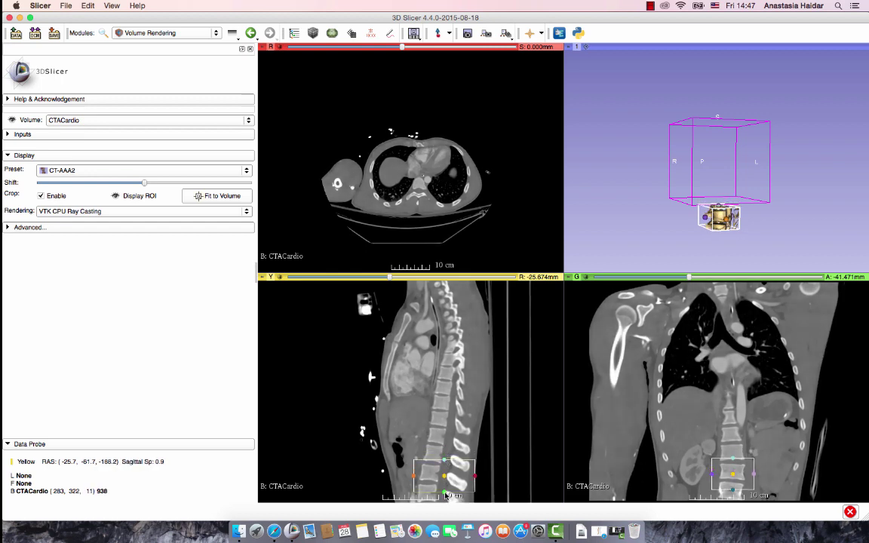
{"action": "scroll", "coordinate": [415, 479], "scroll_direction": "up", "scroll_amount": 20}
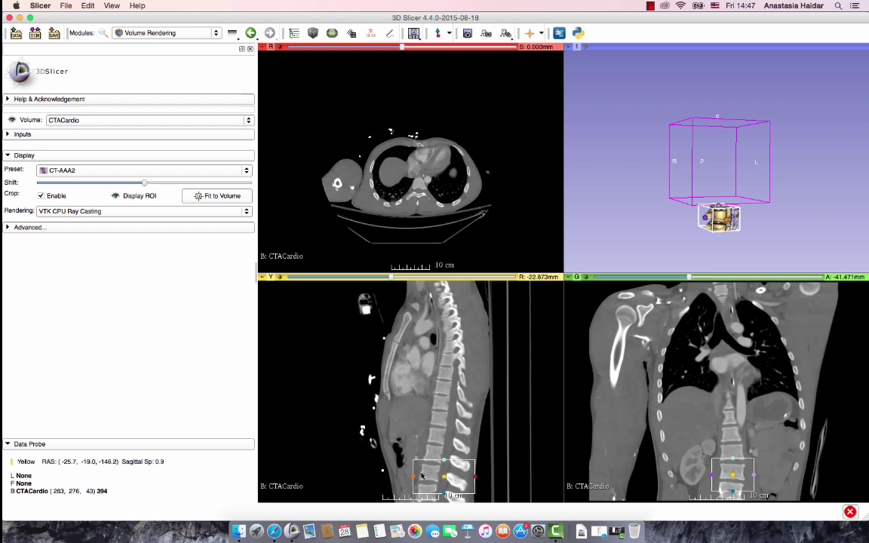
{"action": "scroll", "coordinate": [422, 476], "scroll_direction": "down", "scroll_amount": 20}
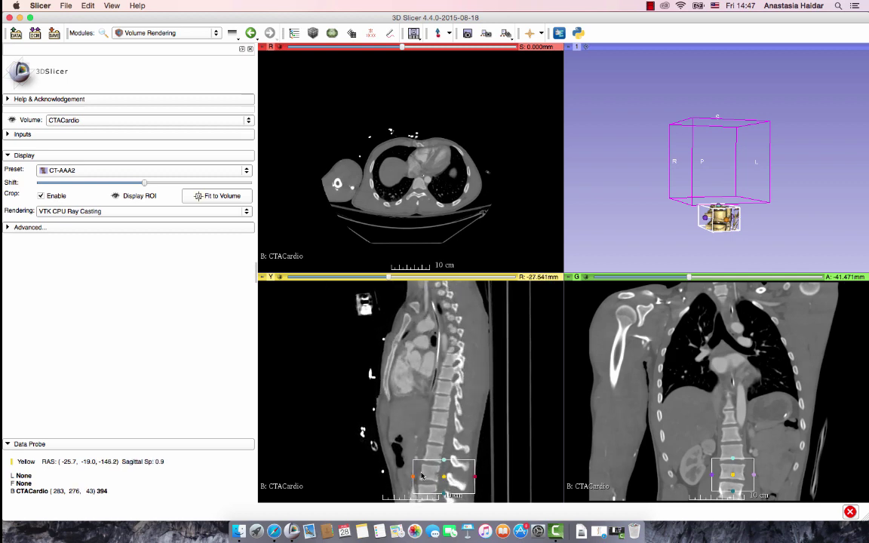
Step: Set the axial slice to S -144 mm, enlarge it, and fine-tune the crop ROI edges around the vertebra
{"action": "left_click_drag", "start_coordinate": [401, 47], "coordinate": [321, 60]}
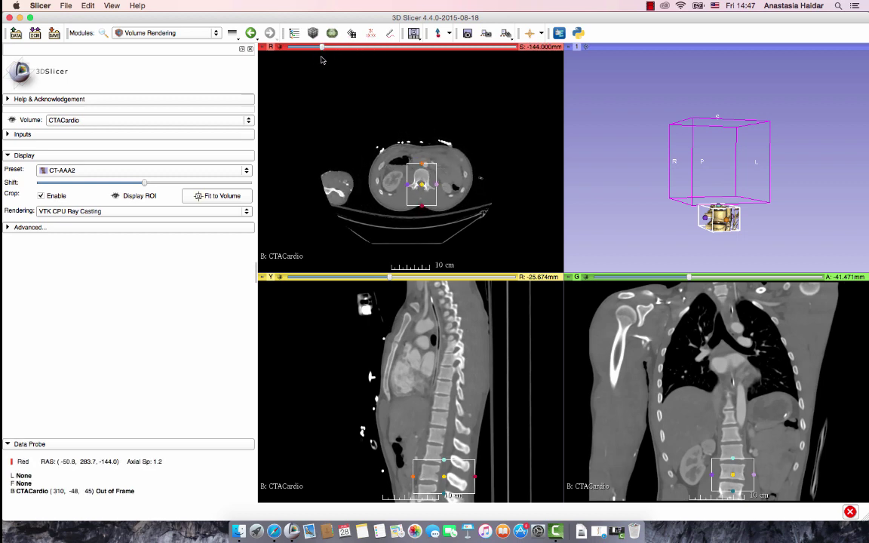
{"action": "right_click_drag", "start_coordinate": [379, 205], "coordinate": [372, 220]}
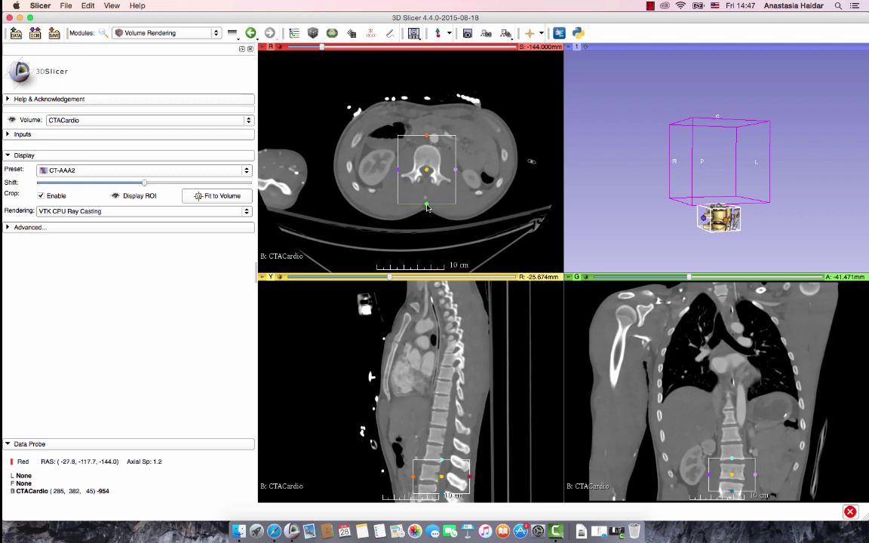
{"action": "scroll", "coordinate": [446, 484], "scroll_direction": "up", "scroll_amount": 5}
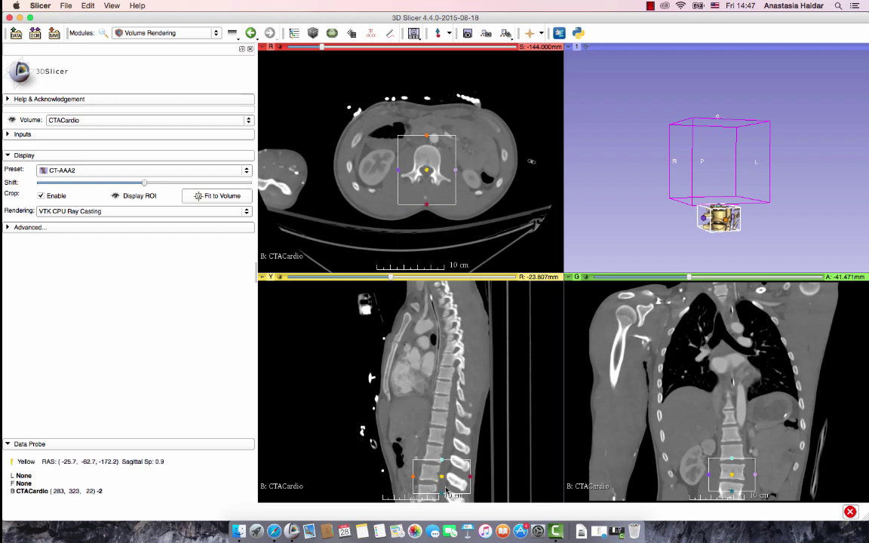
{"action": "scroll", "coordinate": [446, 484], "scroll_direction": "down", "scroll_amount": 4}
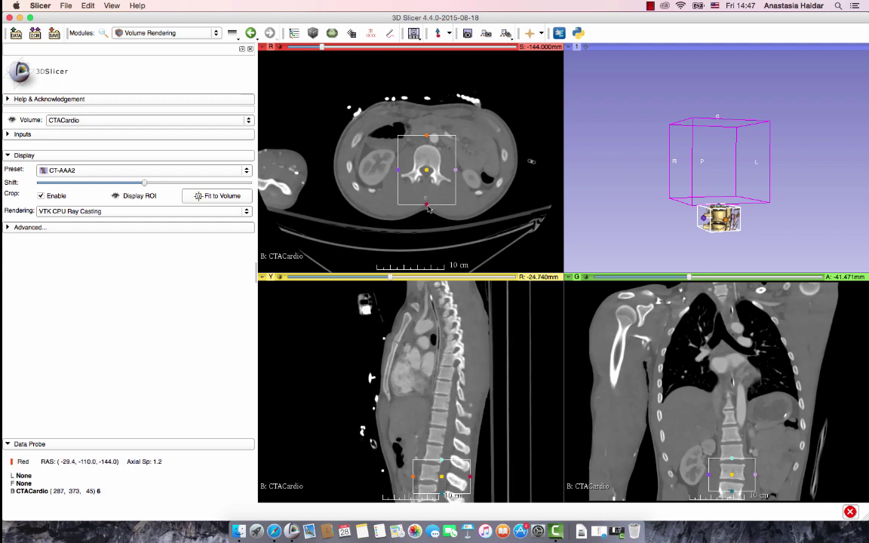
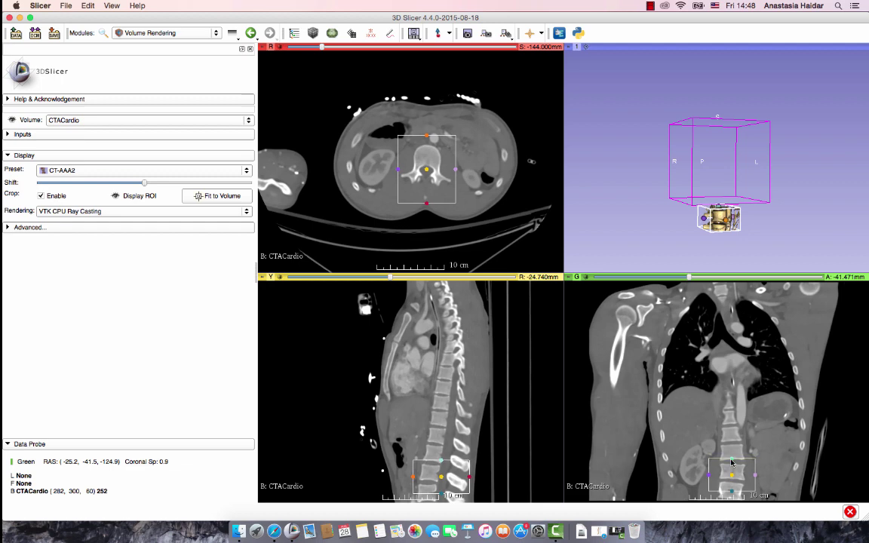
Step: Crop the CTACardio volume to the AnnotationROI in the Crop Volume module using voxel based cropping
{"action": "left_click", "coordinate": [105, 34]}
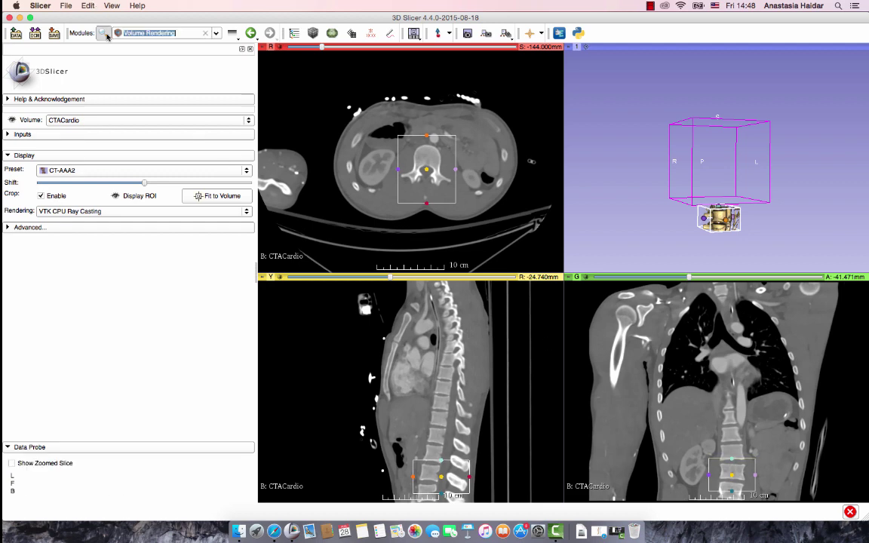
{"action": "type", "text": "crop"}
{"action": "key", "text": "Return"}
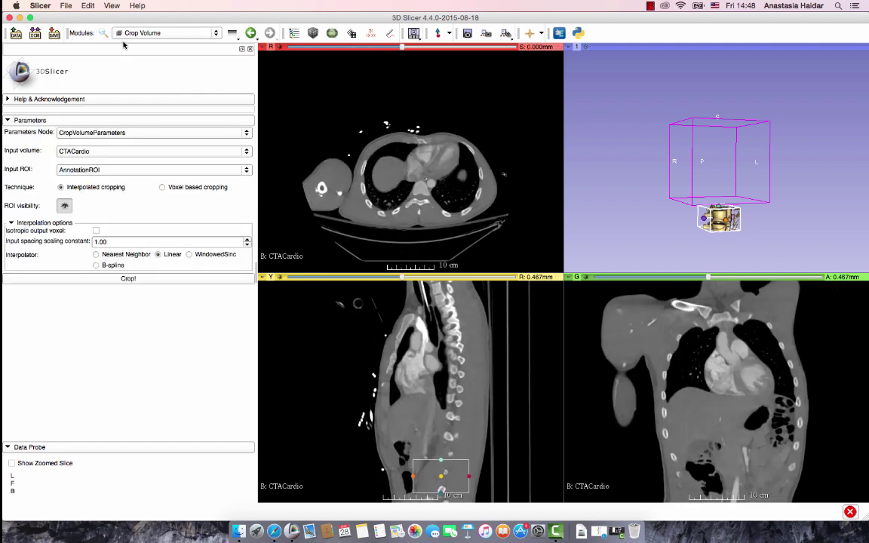
{"action": "left_click", "coordinate": [161, 188]}
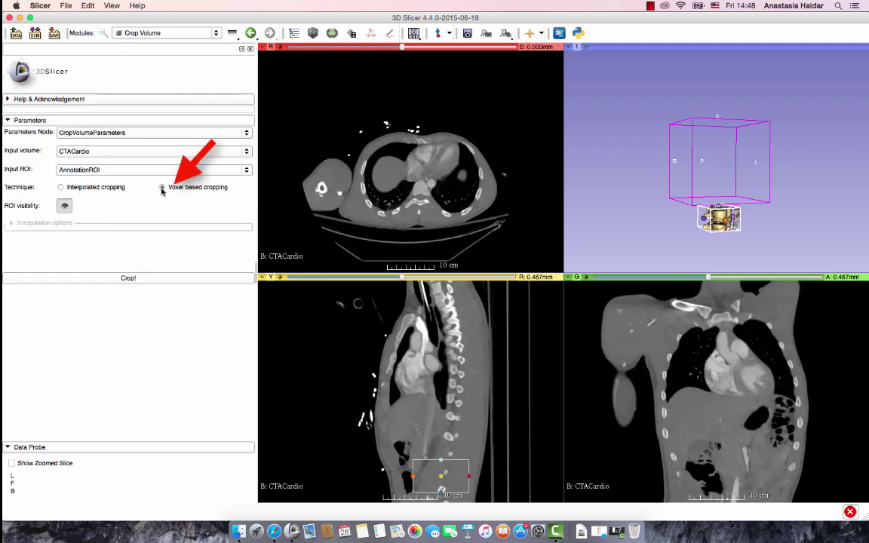
{"action": "left_click", "coordinate": [154, 279]}
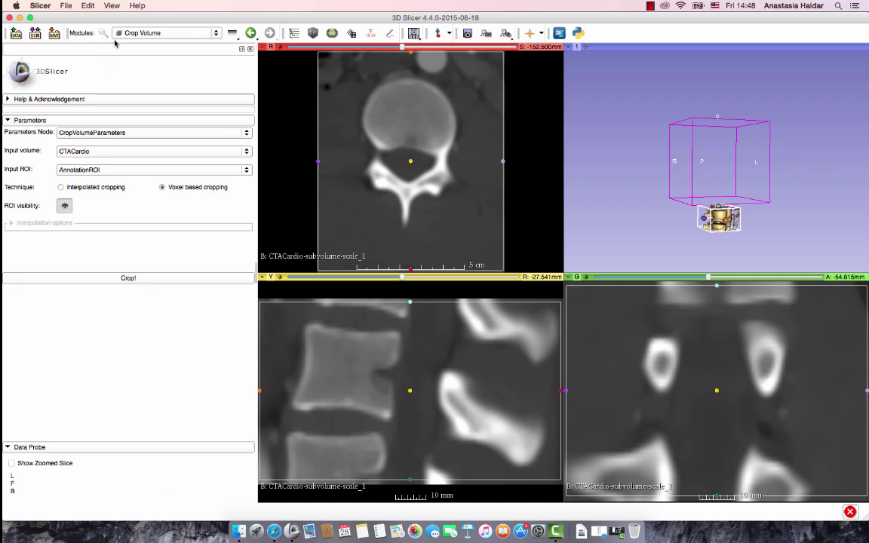
Step: Hide the crop ROI in Volume Rendering and create a GenericAnatomyColors merge label map for the cropped subvolume in the Editor module
{"action": "left_click", "coordinate": [166, 33]}
{"action": "left_click", "coordinate": [141, 172]}
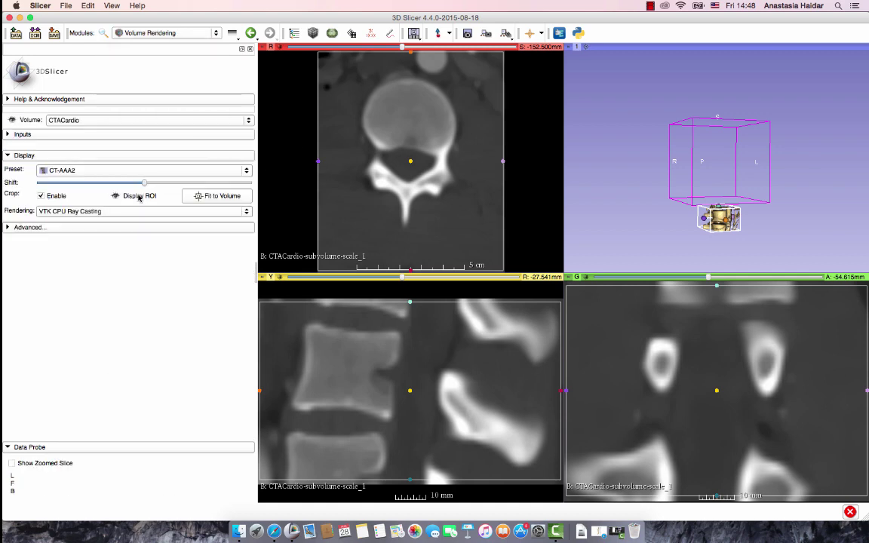
{"action": "left_click", "coordinate": [126, 32]}
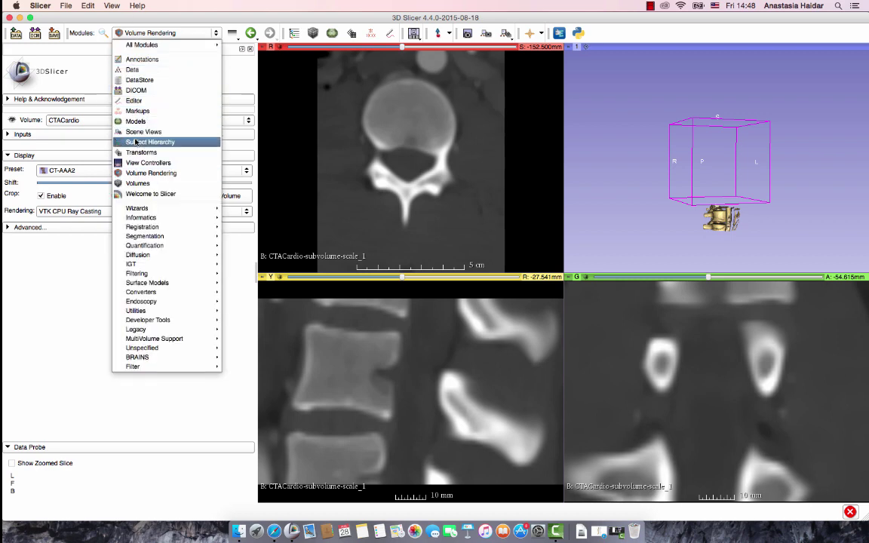
{"action": "mouse_move", "coordinate": [190, 239]}
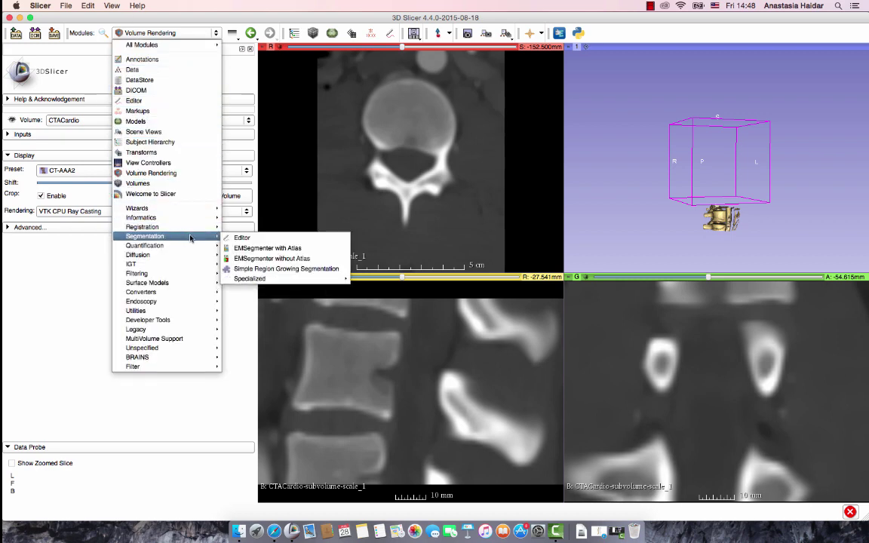
{"action": "left_click", "coordinate": [240, 238]}
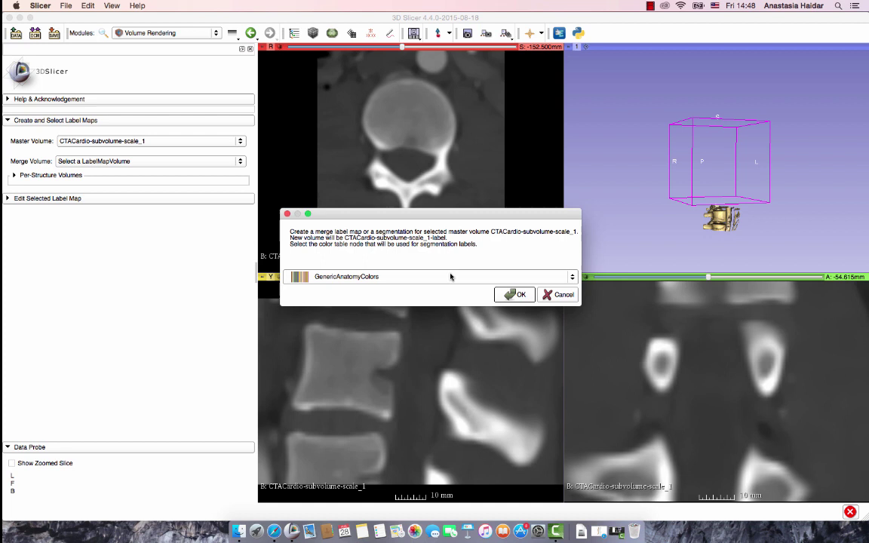
{"action": "left_click", "coordinate": [516, 295]}
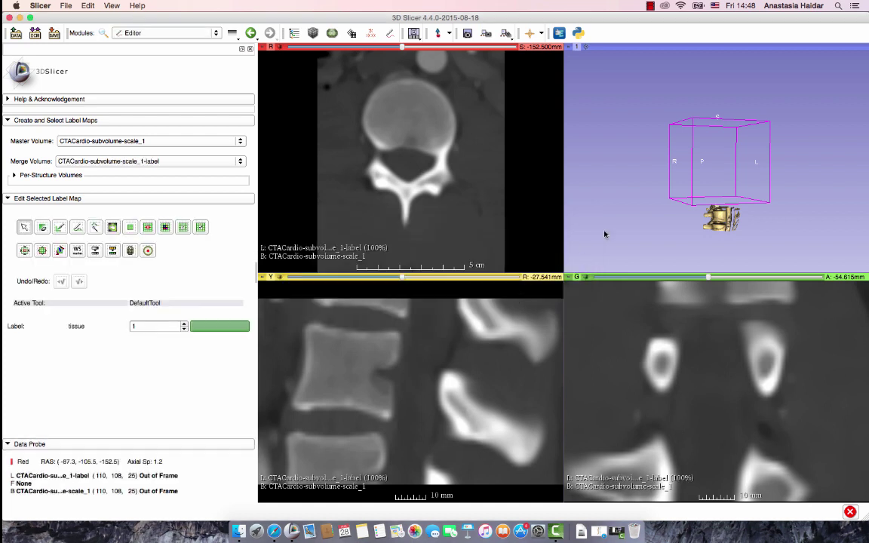
Step: Center, enlarge and rotate the 3D rendering to inspect the cropped vertebrae from the side
{"action": "left_click_drag", "start_coordinate": [728, 221], "coordinate": [719, 235]}
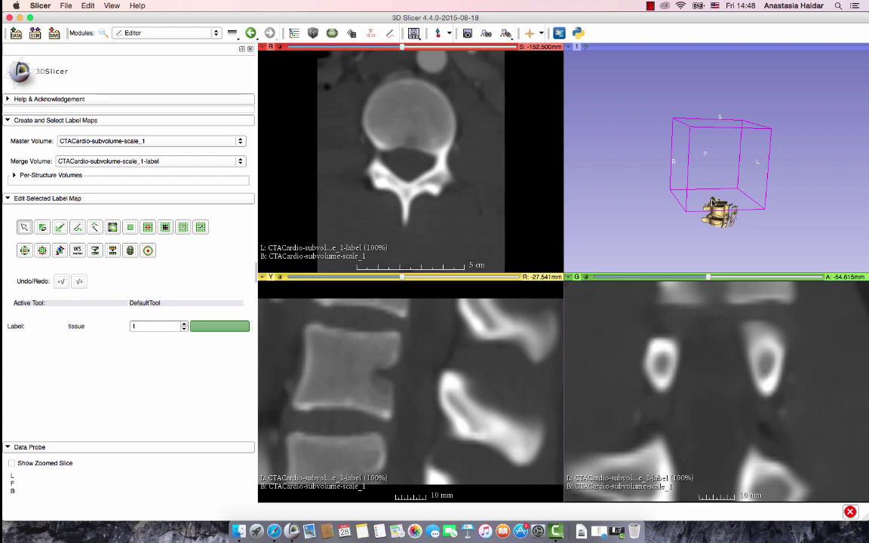
{"action": "left_click", "coordinate": [587, 47]}
{"action": "left_click_drag", "start_coordinate": [624, 66], "coordinate": [714, 177]}
{"action": "scroll", "coordinate": [722, 225], "scroll_direction": "down", "scroll_amount": 3}
{"action": "scroll", "coordinate": [713, 174], "scroll_direction": "up", "scroll_amount": 4}
{"action": "mouse_move", "coordinate": [713, 235]}
{"action": "left_mouse_down"}
{"action": "mouse_move", "coordinate": [751, 234]}
{"action": "mouse_move", "coordinate": [641, 235]}
{"action": "mouse_move", "coordinate": [648, 215]}
{"action": "mouse_move", "coordinate": [709, 199]}
{"action": "mouse_move", "coordinate": [742, 203]}
{"action": "mouse_move", "coordinate": [675, 204]}
{"action": "mouse_move", "coordinate": [687, 208]}
{"action": "mouse_move", "coordinate": [694, 198]}
{"action": "left_mouse_up"}
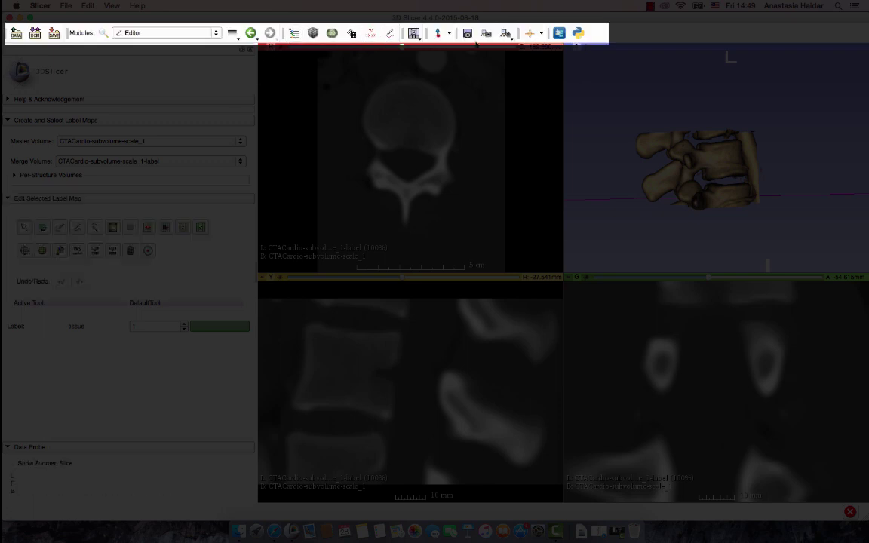
{"action": "left_click", "coordinate": [413, 32]}
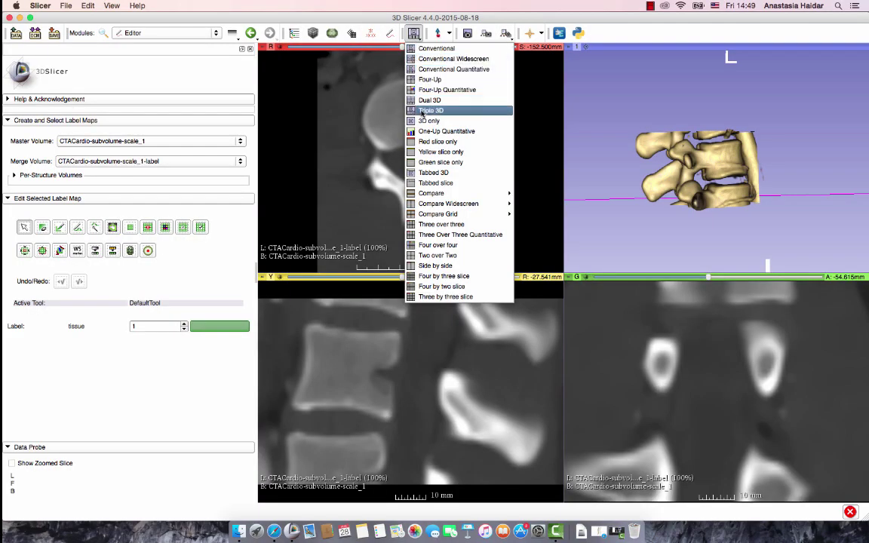
{"action": "left_click", "coordinate": [414, 33]}
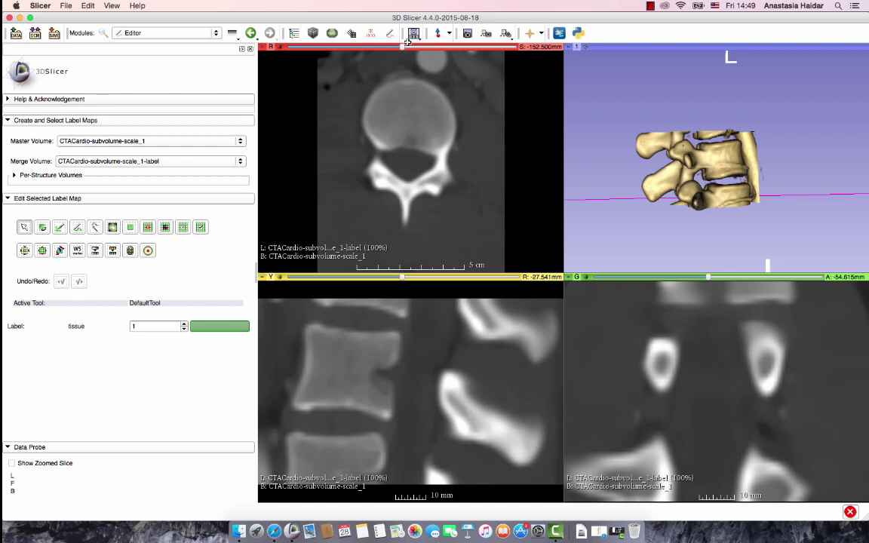
Step: Show the slice intersections and move the linked slices into the vertebral body, at about R -19.5 mm and A -39.6 mm
{"action": "left_click", "coordinate": [542, 35]}
{"action": "left_click", "coordinate": [528, 133]}
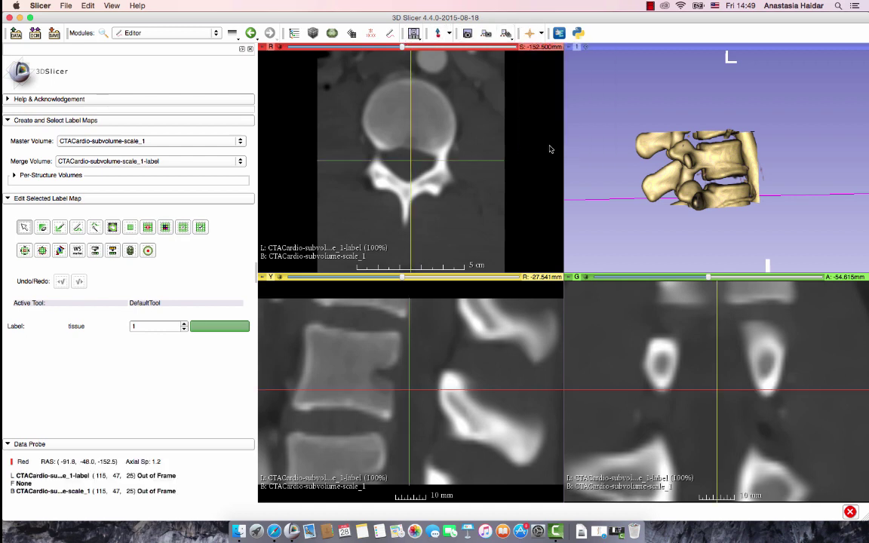
{"action": "key", "text": "shift"}
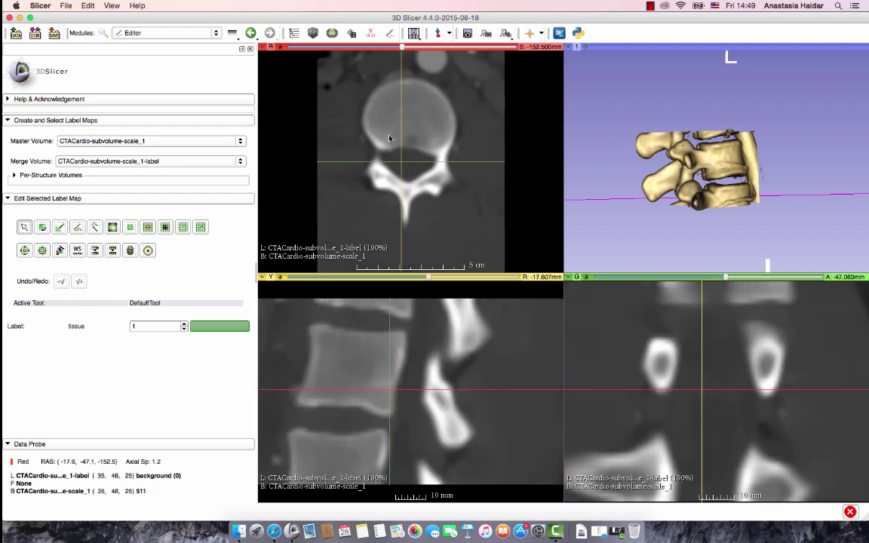
{"action": "mouse_move", "coordinate": [390, 134]}
{"action": "left_mouse_down", "text": "shift"}
{"action": "mouse_move", "coordinate": [434, 136]}
{"action": "mouse_move", "coordinate": [393, 131]}
{"action": "left_mouse_up", "text": "shift"}
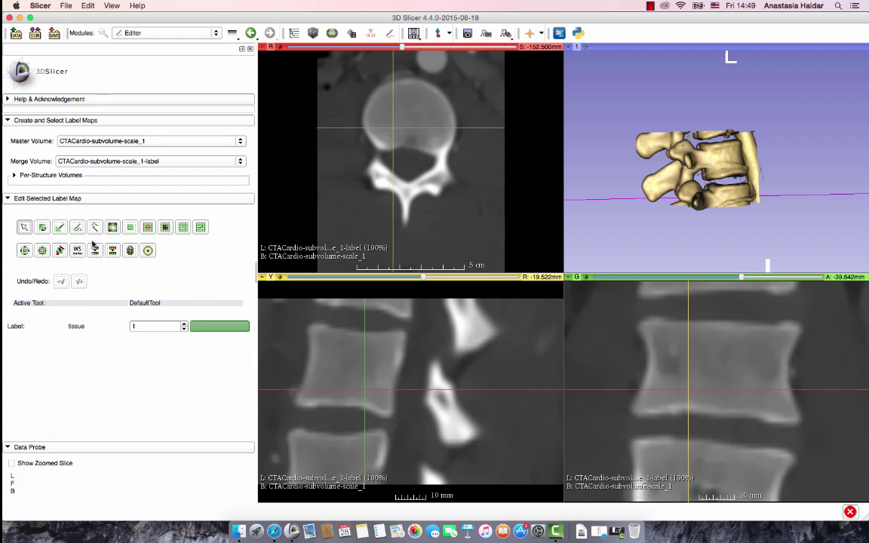
Step: Apply a threshold to the subvolume with label 2 (bone) and a range of 224.88 to 1332.00
{"action": "left_click", "coordinate": [97, 252]}
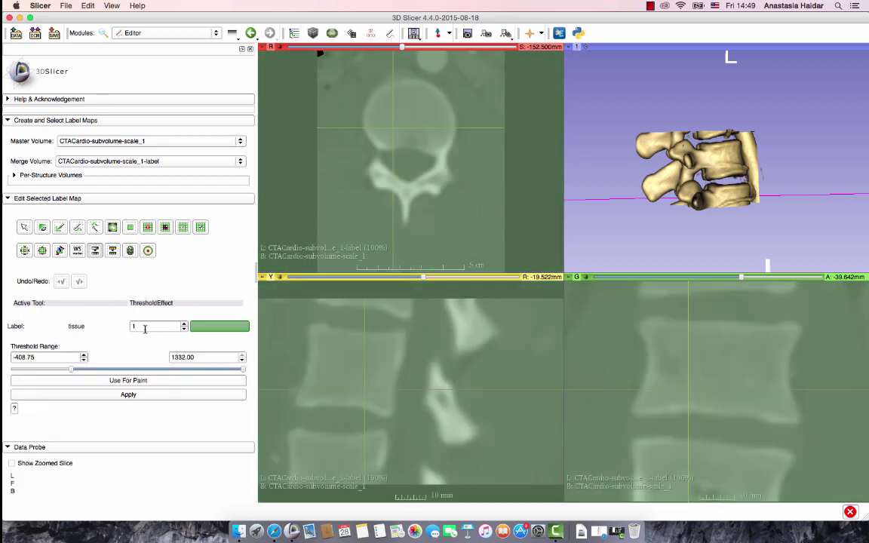
{"action": "type", "text": "2"}
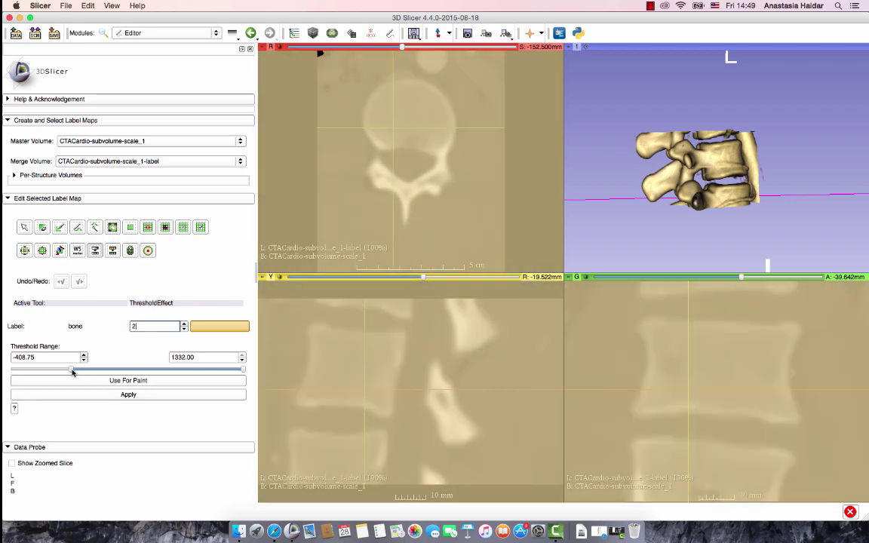
{"action": "left_click_drag", "start_coordinate": [71, 369], "coordinate": [132, 369]}
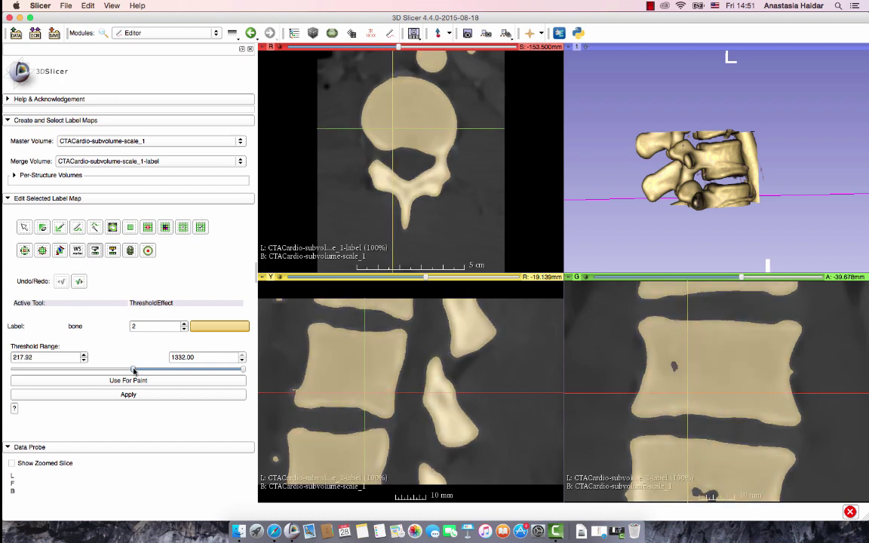
{"action": "left_click_drag", "start_coordinate": [133, 370], "coordinate": [134, 371]}
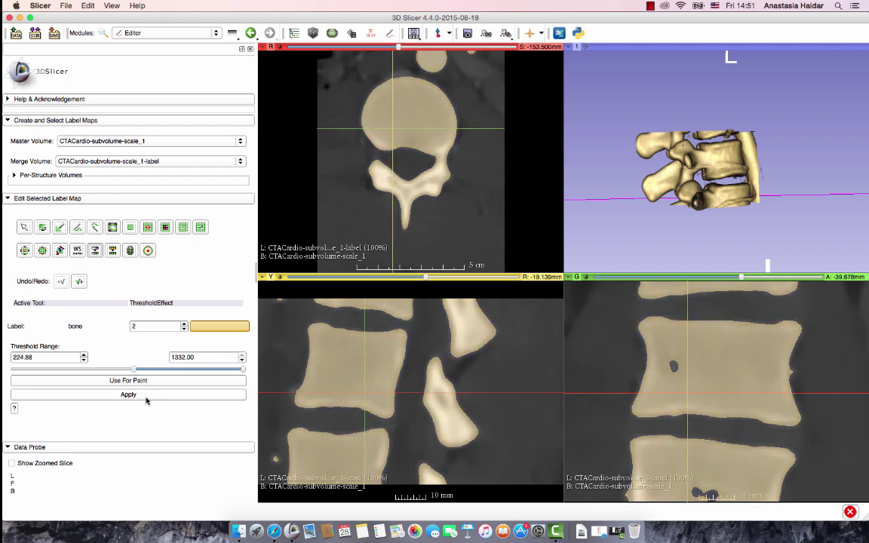
{"action": "left_click", "coordinate": [145, 397]}
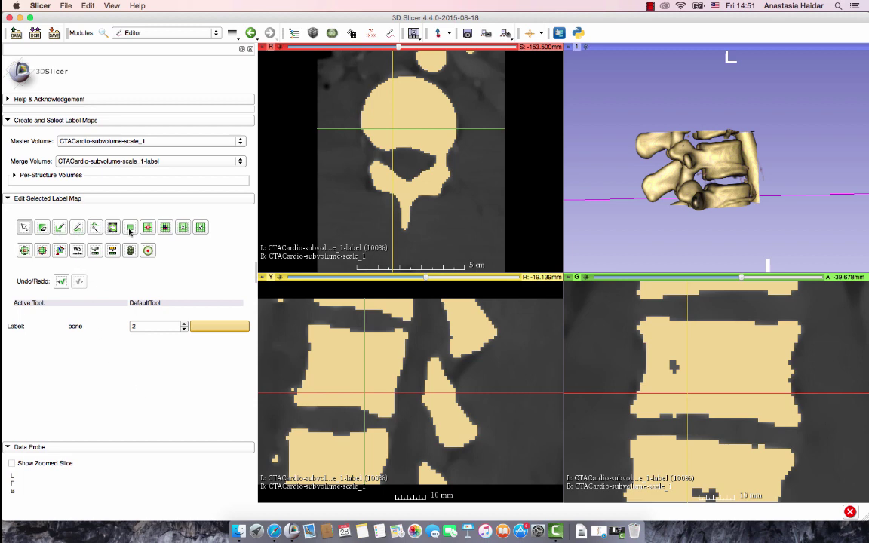
Step: Apply the Save Island effect to the vertebra in the axial slice to remove all segmentation not connected to it
{"action": "left_click", "coordinate": [60, 228]}
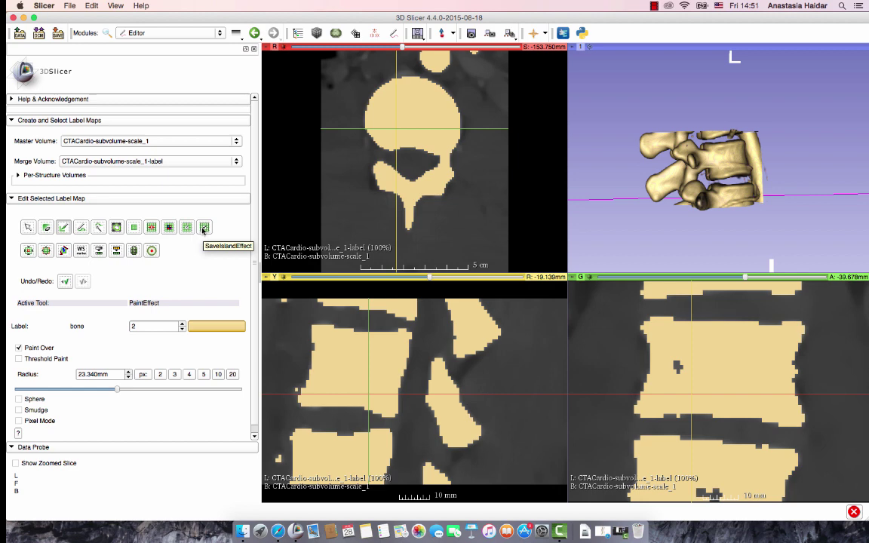
{"action": "left_click", "coordinate": [203, 227]}
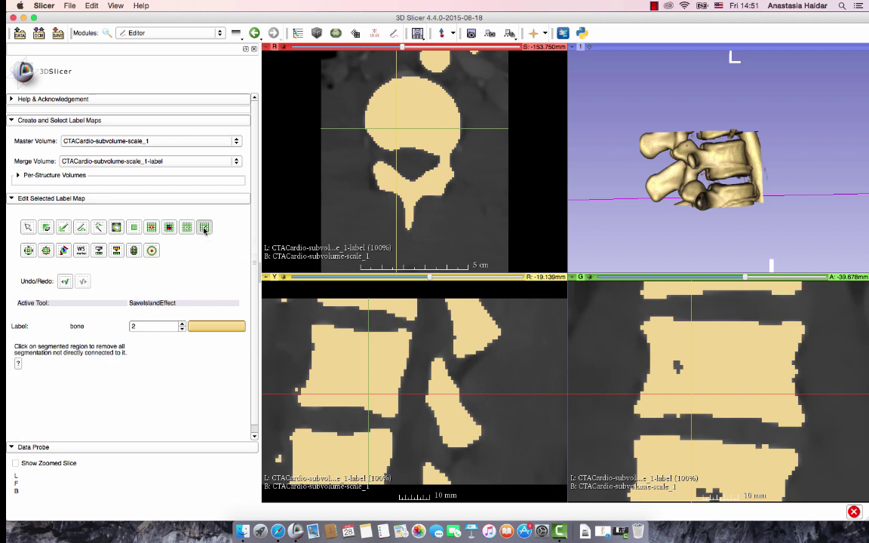
{"action": "left_click", "coordinate": [413, 136]}
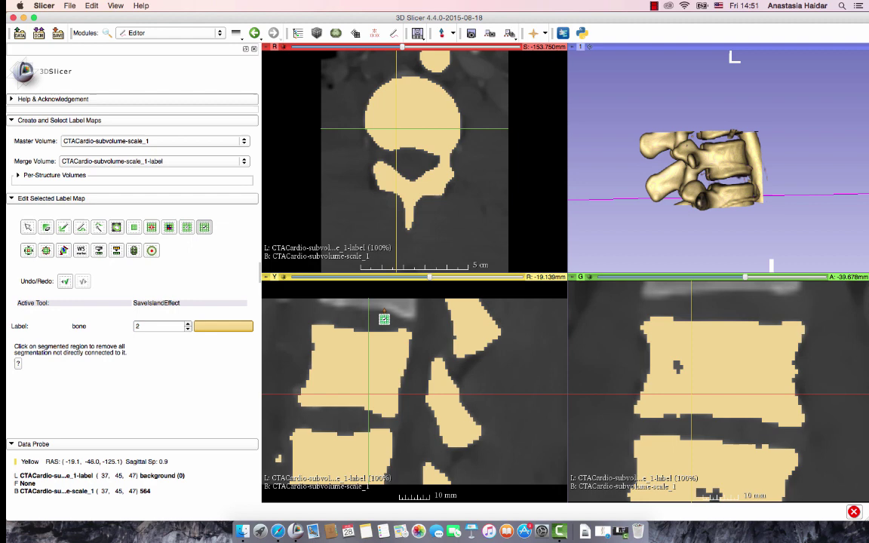
Step: Set up the Paint effect with a sphere brush of 10 px, 9.336 mm in radius
{"action": "left_click", "coordinate": [63, 227]}
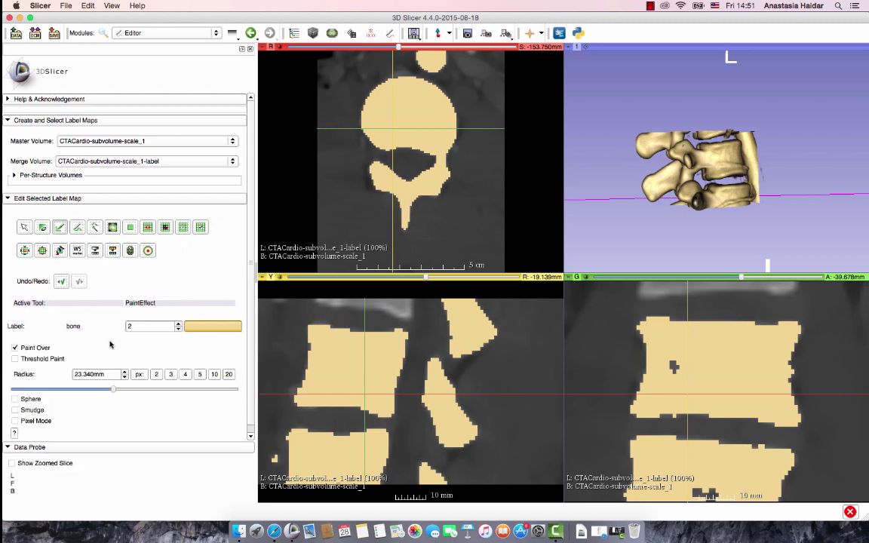
{"action": "scroll", "coordinate": [110, 345], "scroll_direction": "down", "scroll_amount": 1}
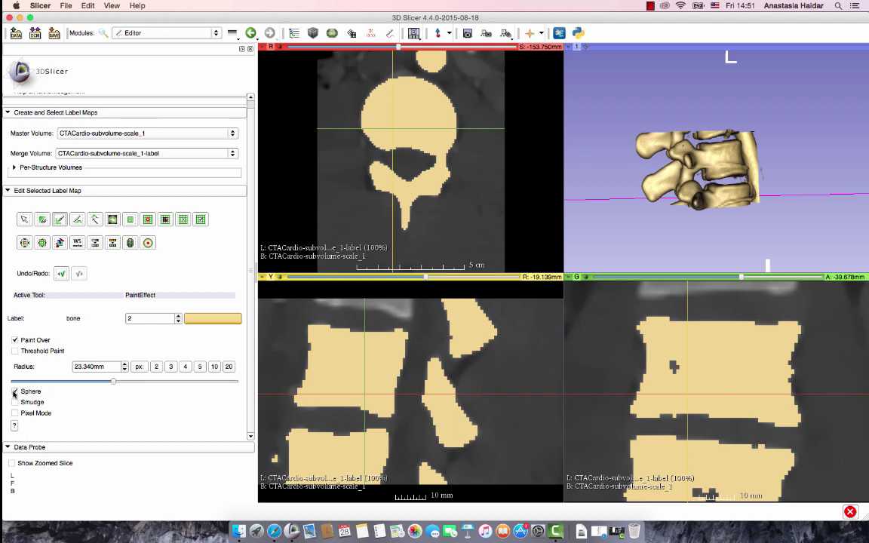
{"action": "left_click", "coordinate": [124, 370]}
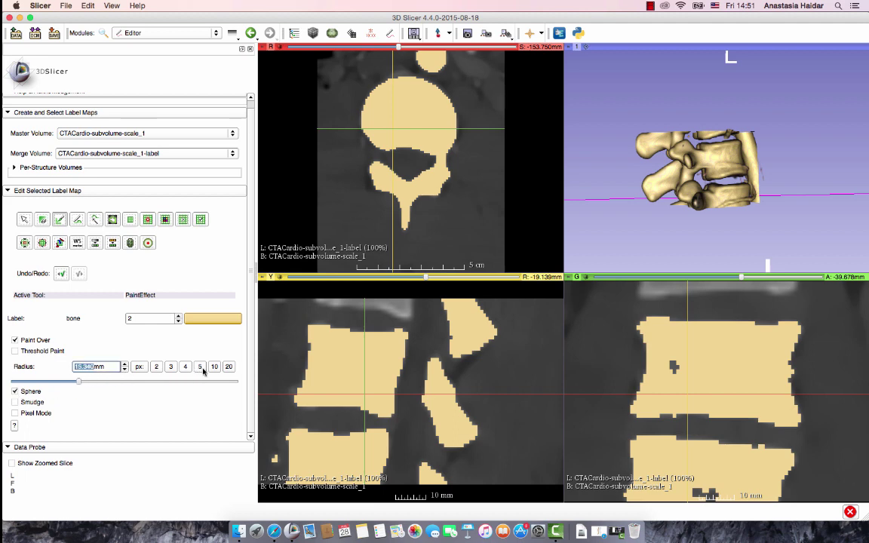
{"action": "left_click", "coordinate": [213, 367]}
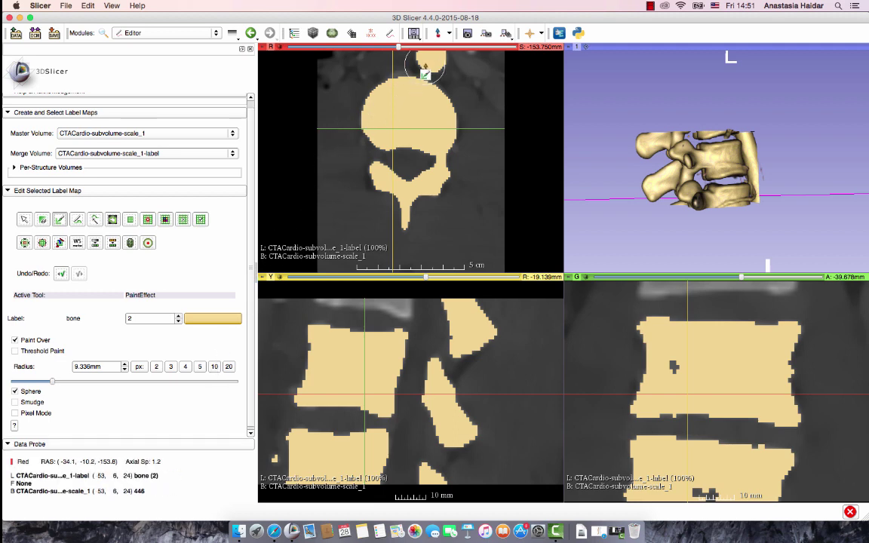
Step: Switch the paint label to background (0) and erase the bone label in the lowest axial slice at S -183.5 mm
{"action": "key", "text": "e"}
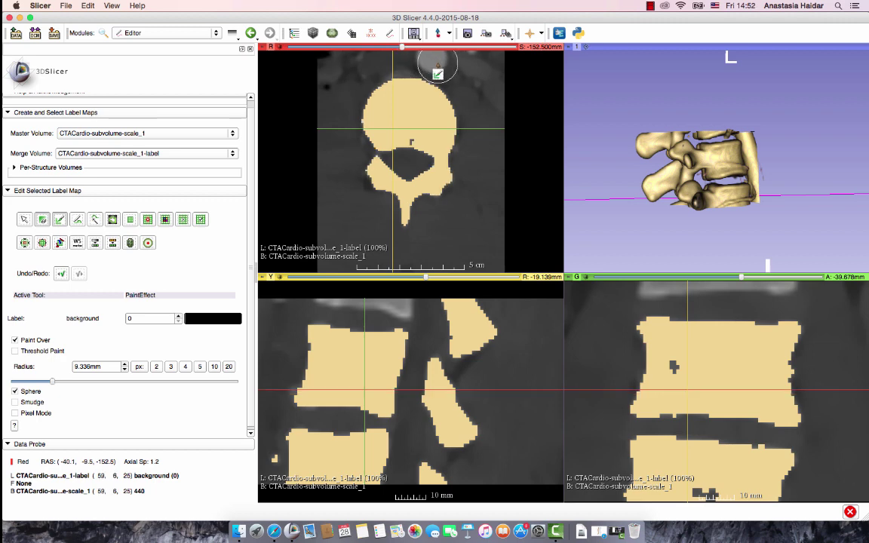
{"action": "scroll", "coordinate": [449, 71], "scroll_direction": "up", "scroll_amount": 4}
{"action": "scroll", "coordinate": [422, 67], "scroll_direction": "down", "scroll_amount": 16}
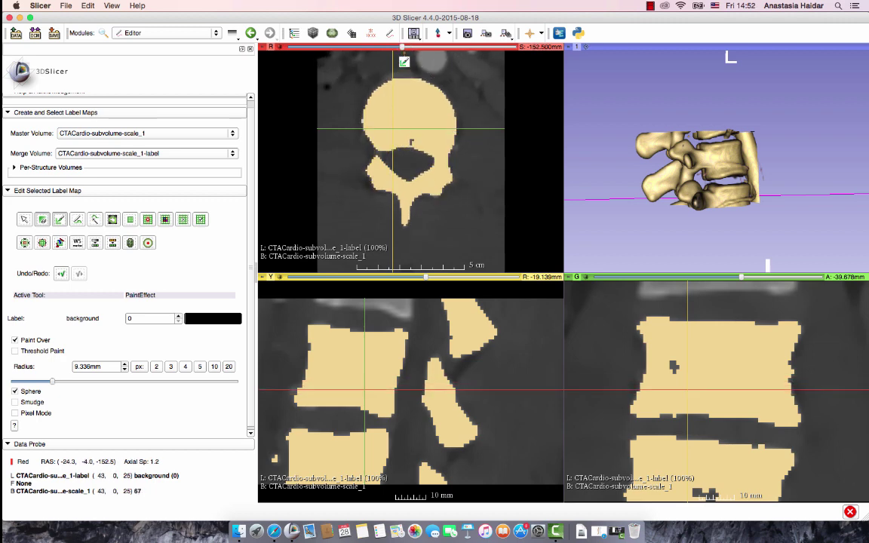
{"action": "scroll", "coordinate": [328, 64], "scroll_direction": "down", "scroll_amount": 11}
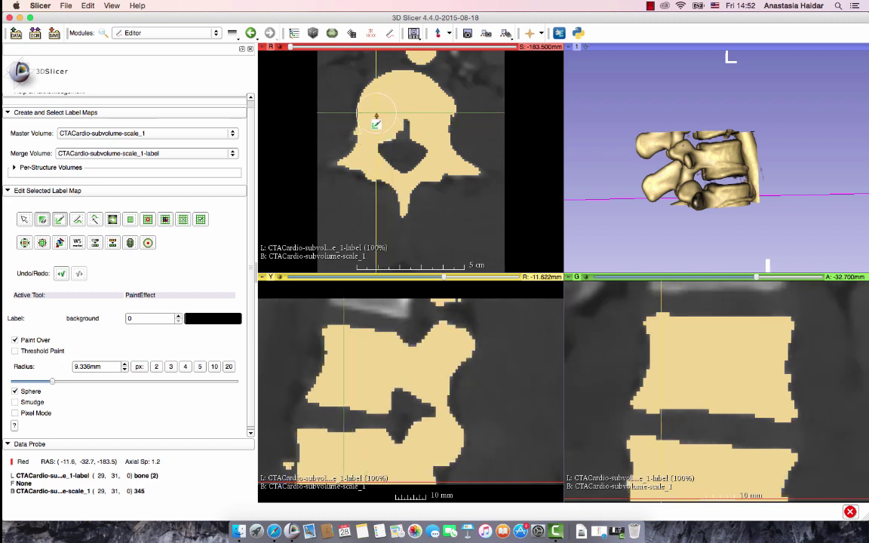
{"action": "left_click", "coordinate": [421, 63]}
{"action": "mouse_move", "coordinate": [423, 81]}
{"action": "left_mouse_down"}
{"action": "mouse_move", "coordinate": [332, 170]}
{"action": "mouse_move", "coordinate": [396, 188]}
{"action": "mouse_move", "coordinate": [399, 91]}
{"action": "mouse_move", "coordinate": [374, 162]}
{"action": "mouse_move", "coordinate": [398, 143]}
{"action": "left_mouse_up"}
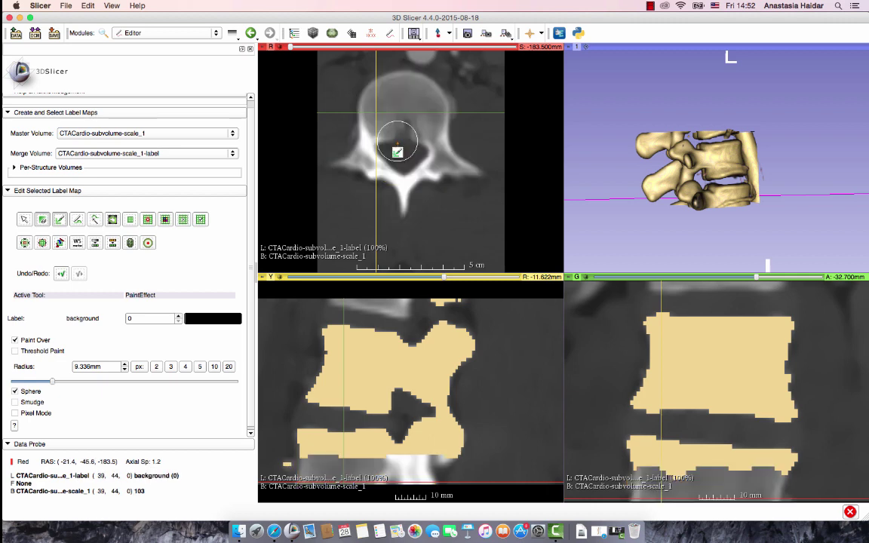
Step: Erase the lower vertebra's bone label in the axial slices from S -181.000 mm to S -177.250 mm with the sphere brush
{"action": "scroll", "coordinate": [397, 150], "scroll_direction": "up", "scroll_amount": 1}
{"action": "scroll", "coordinate": [339, 174], "scroll_direction": "up", "scroll_amount": 1}
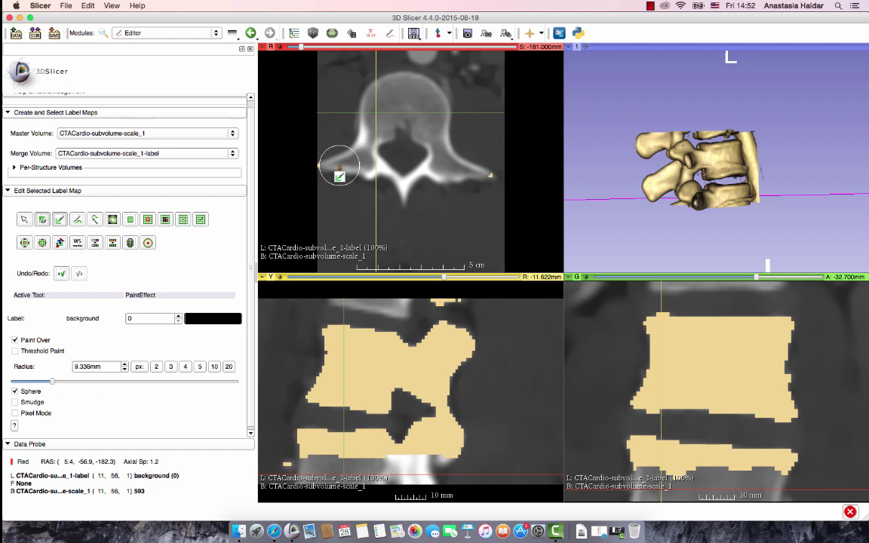
{"action": "scroll", "coordinate": [466, 184], "scroll_direction": "up", "scroll_amount": 1}
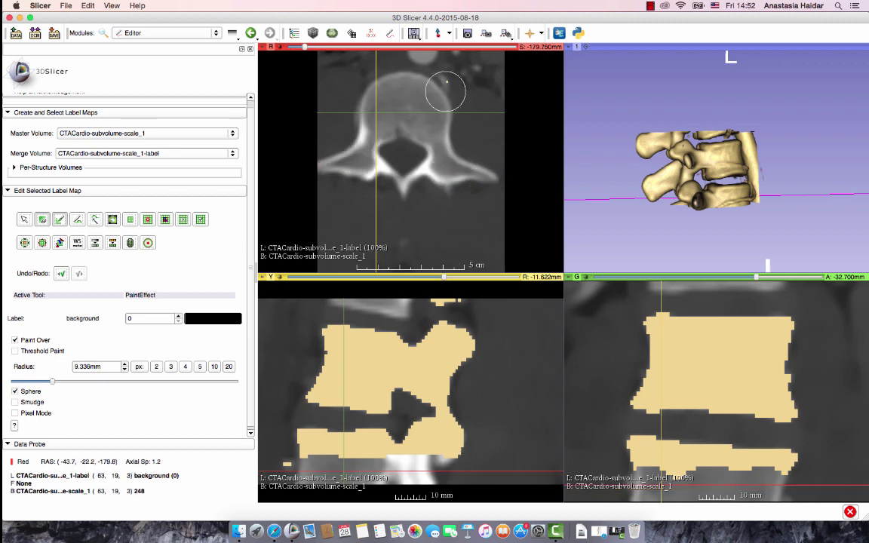
{"action": "scroll", "coordinate": [419, 98], "scroll_direction": "up", "scroll_amount": 1}
{"action": "scroll", "coordinate": [405, 230], "scroll_direction": "up", "scroll_amount": 1}
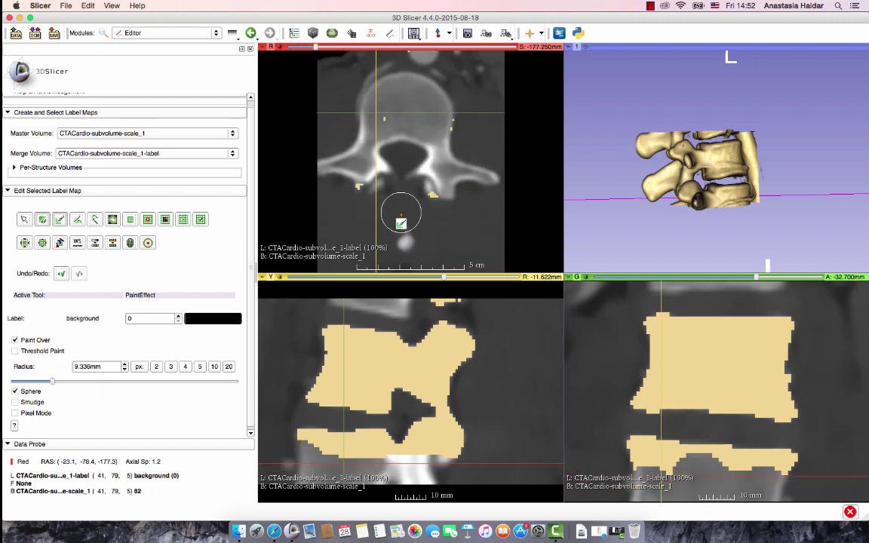
{"action": "left_click", "coordinate": [386, 129]}
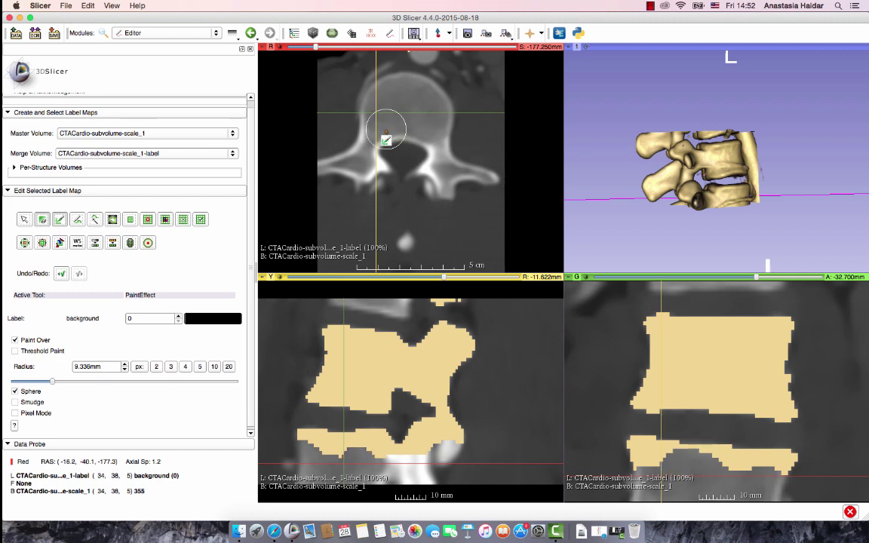
{"action": "scroll", "coordinate": [392, 154], "scroll_direction": "up", "scroll_amount": 1}
{"action": "scroll", "coordinate": [405, 158], "scroll_direction": "down", "scroll_amount": 1}
{"action": "left_click", "coordinate": [410, 60]}
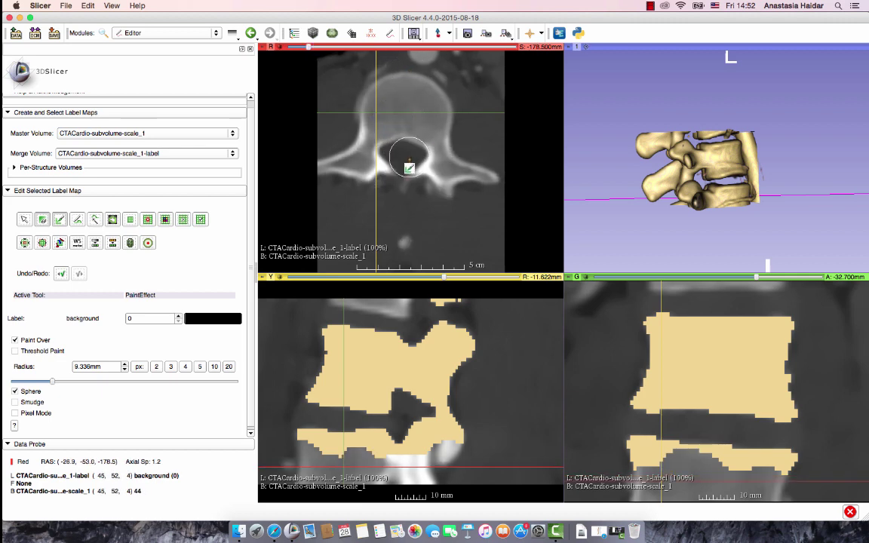
Step: Erase the lower vertebra's bone label in the axial slices from S -176.000 mm up to S -171.000 mm
{"action": "scroll", "coordinate": [407, 170], "scroll_direction": "up", "scroll_amount": 1}
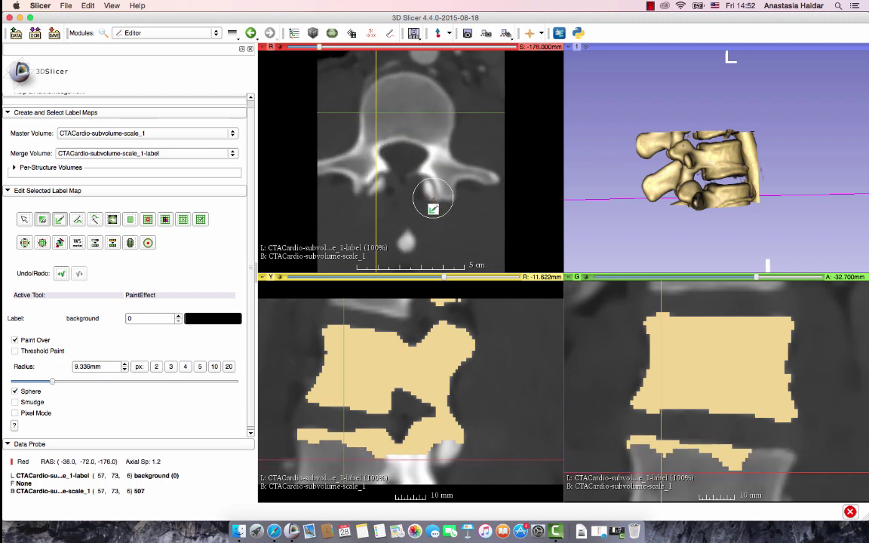
{"action": "scroll", "coordinate": [407, 177], "scroll_direction": "up", "scroll_amount": 1}
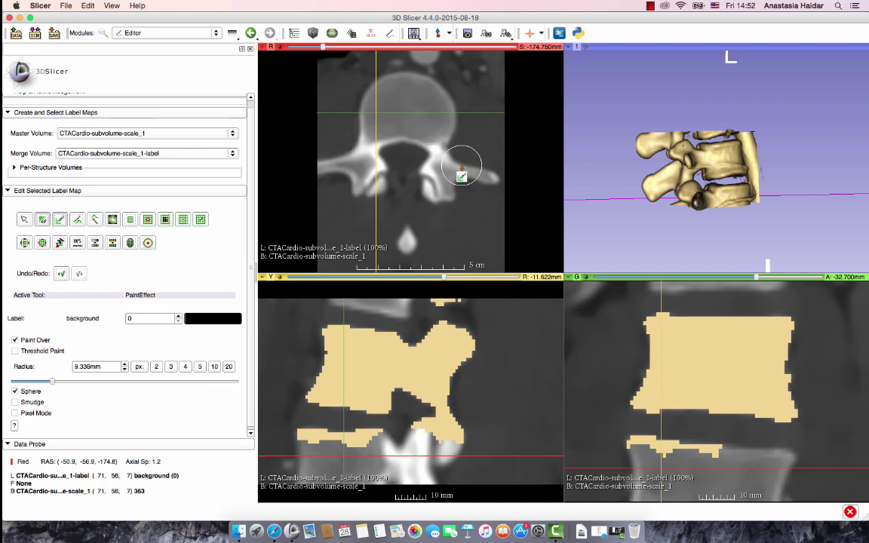
{"action": "scroll", "coordinate": [462, 172], "scroll_direction": "up", "scroll_amount": 1}
{"action": "scroll", "coordinate": [404, 120], "scroll_direction": "up", "scroll_amount": 1}
{"action": "scroll", "coordinate": [407, 227], "scroll_direction": "up", "scroll_amount": 1}
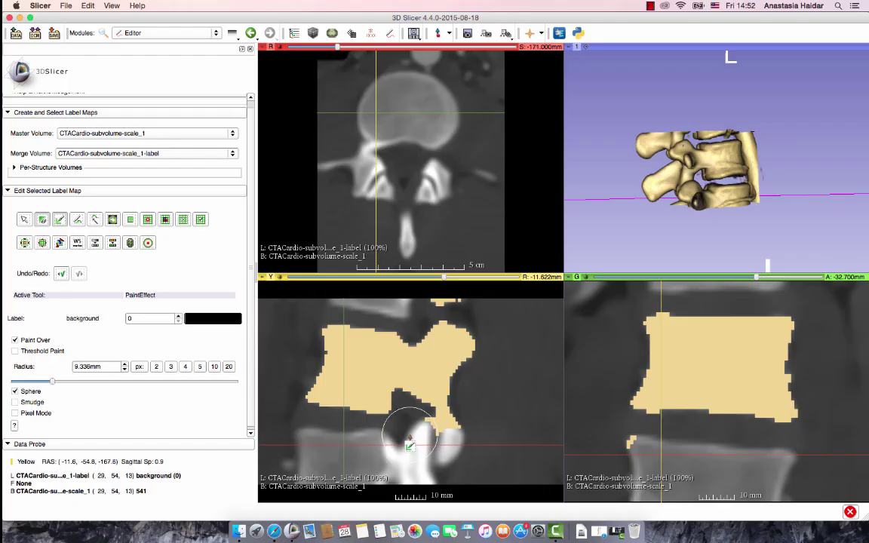
Step: Erase the bone label remnants on the lower vertebra's upper edge in the coronal slices and in the axial slice at S -169.750 mm
{"action": "left_click", "coordinate": [441, 285]}
{"action": "left_click", "coordinate": [618, 454]}
{"action": "key", "text": "Right"}
{"action": "key", "text": "Right"}
{"action": "scroll", "coordinate": [400, 191], "scroll_direction": "up", "scroll_amount": 4}
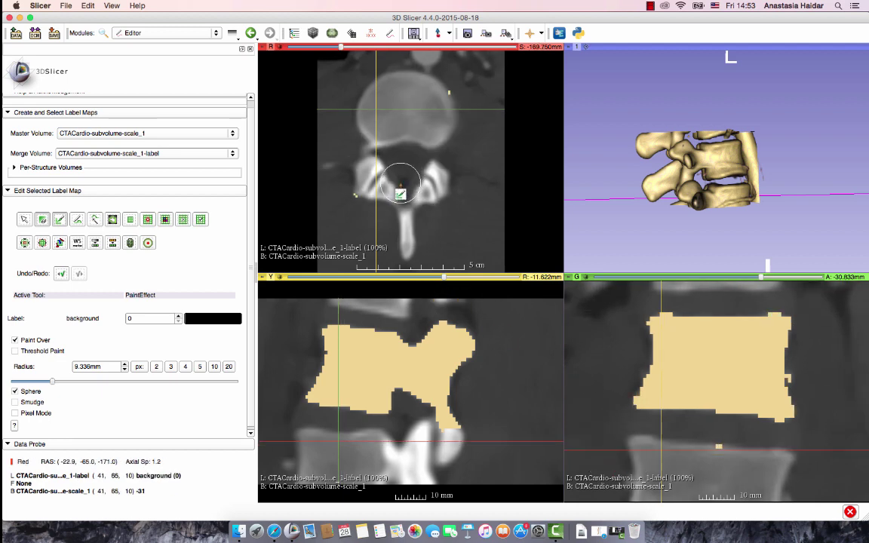
Step: Paint the bone label with a 1.467 mm sphere brush over the lower articular process in the sagittal slice at R -11.622 mm
{"action": "left_click", "coordinate": [43, 223]}
{"action": "scroll", "coordinate": [105, 354], "scroll_direction": "up", "scroll_amount": 1}
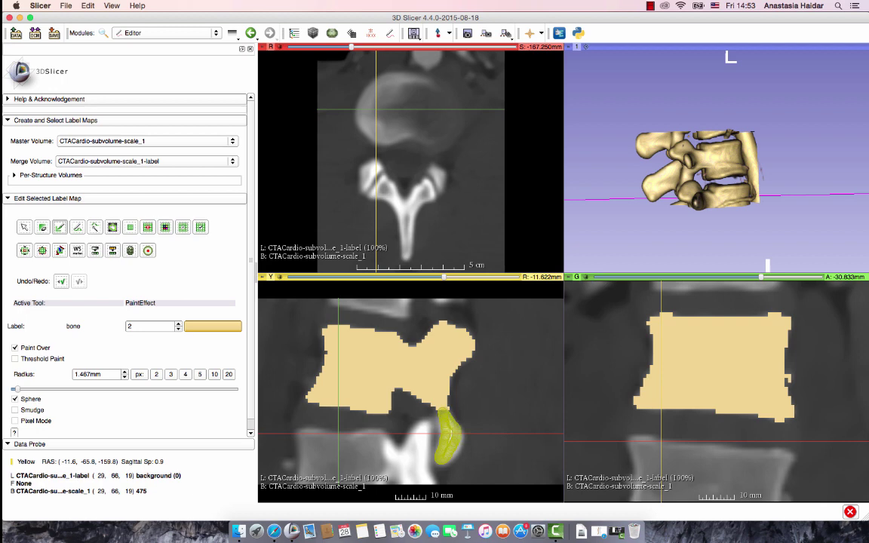
{"action": "left_click_drag", "start_coordinate": [451, 435], "coordinate": [445, 429]}
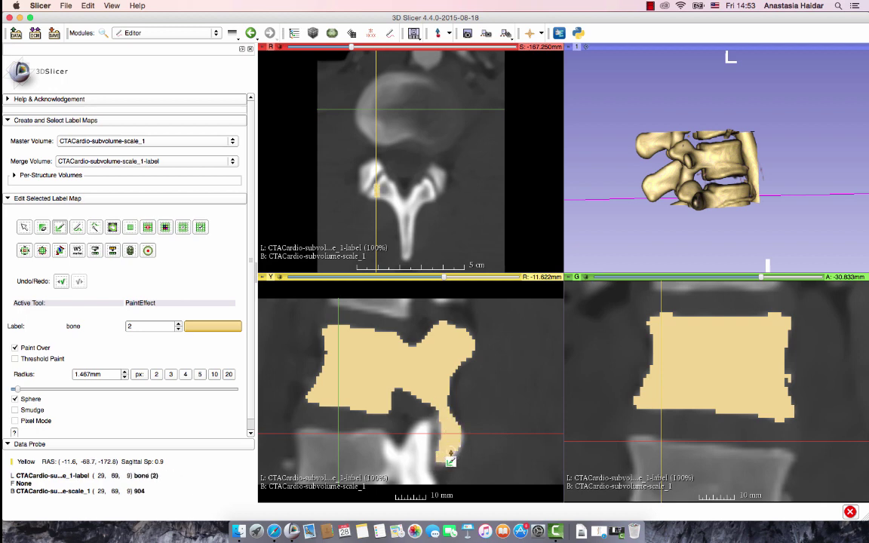
{"action": "scroll", "coordinate": [418, 374], "scroll_direction": "up", "scroll_amount": 1}
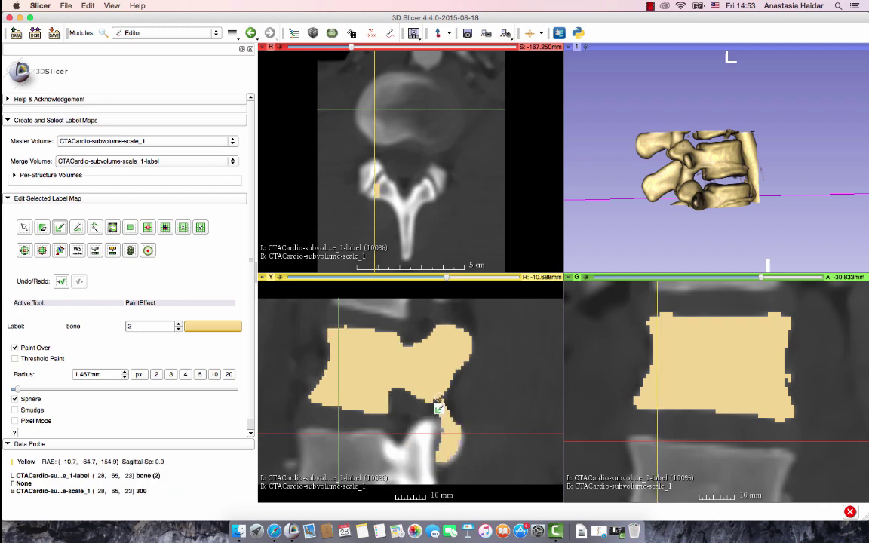
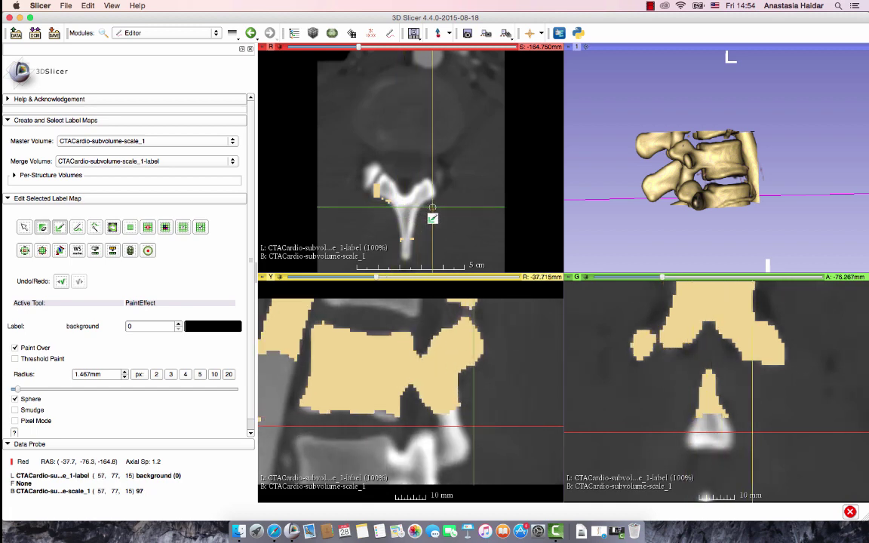
Step: Set the background brush to 10 px (9.336 mm) and erase the vessel label in front of the vertebral body near sagittal R -37.499 mm
{"action": "left_click", "coordinate": [201, 377]}
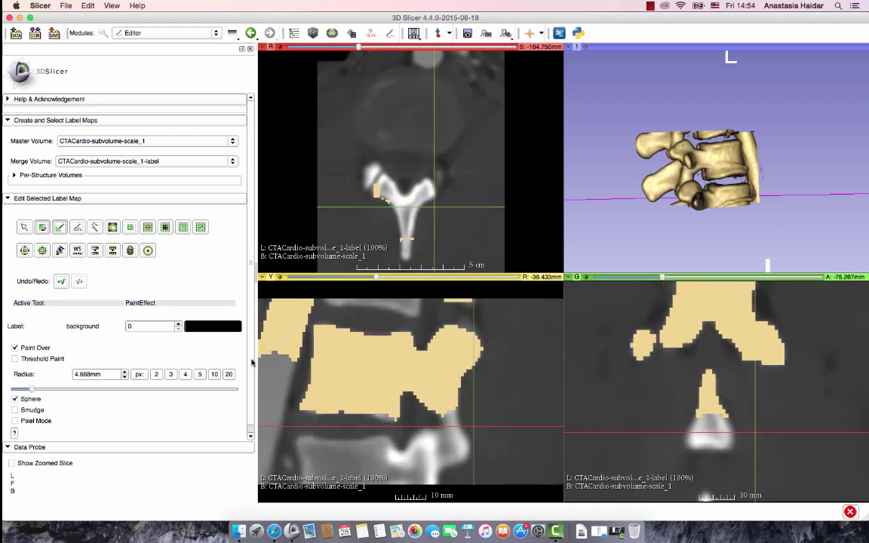
{"action": "left_click", "coordinate": [214, 375]}
{"action": "left_click", "coordinate": [278, 355]}
{"action": "mouse_move", "coordinate": [277, 353]}
{"action": "left_mouse_down"}
{"action": "mouse_move", "coordinate": [282, 330]}
{"action": "mouse_move", "coordinate": [452, 305]}
{"action": "mouse_move", "coordinate": [394, 340]}
{"action": "mouse_move", "coordinate": [386, 327]}
{"action": "left_mouse_up"}
{"action": "scroll", "coordinate": [386, 347], "scroll_direction": "up", "scroll_amount": 1}
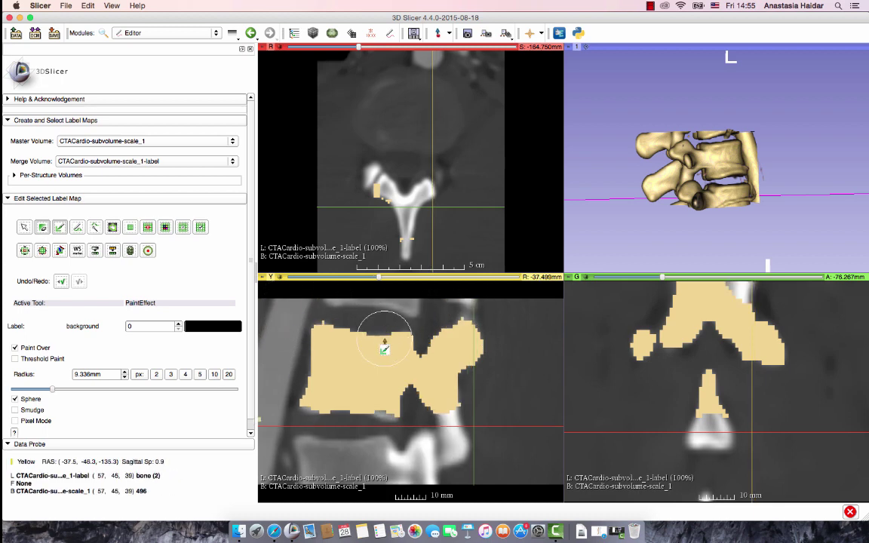
Step: Examine the vertebra's label in the sagittal slices between R -50.570 mm and R -37.499 mm for leftover neighbouring bone
{"action": "scroll", "coordinate": [348, 126], "scroll_direction": "down", "scroll_amount": 5}
{"action": "scroll", "coordinate": [365, 415], "scroll_direction": "down", "scroll_amount": 19}
{"action": "scroll", "coordinate": [364, 414], "scroll_direction": "down", "scroll_amount": 2}
{"action": "scroll", "coordinate": [364, 416], "scroll_direction": "up", "scroll_amount": 7}
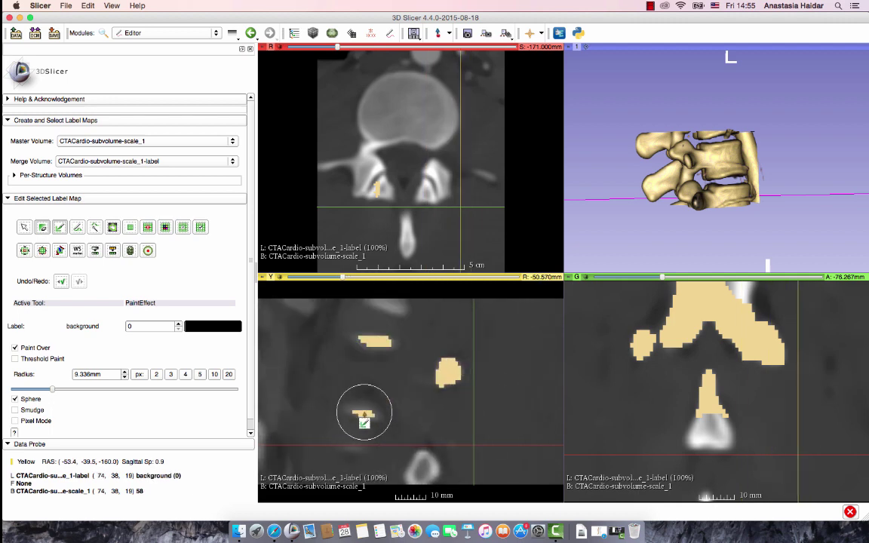
{"action": "key", "text": "shift"}
{"action": "key", "text": "shift"}
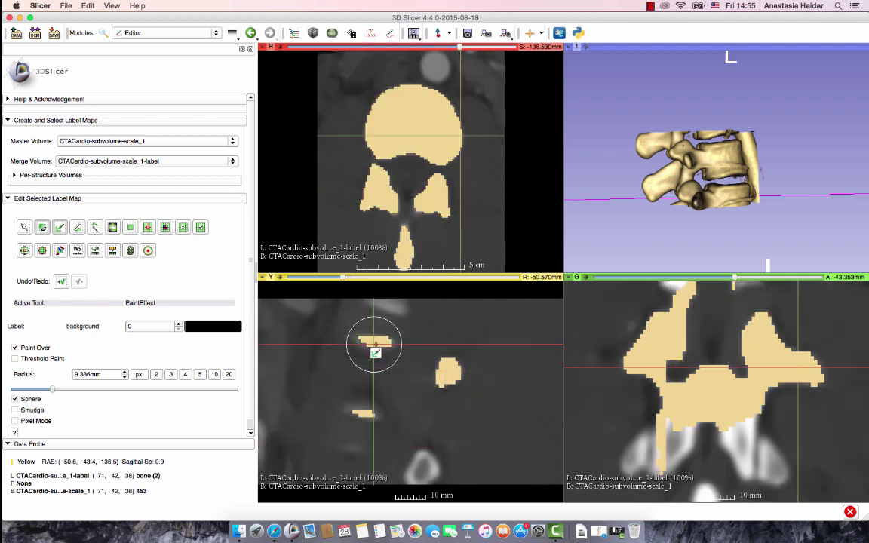
{"action": "scroll", "coordinate": [424, 383], "scroll_direction": "up", "scroll_amount": 6}
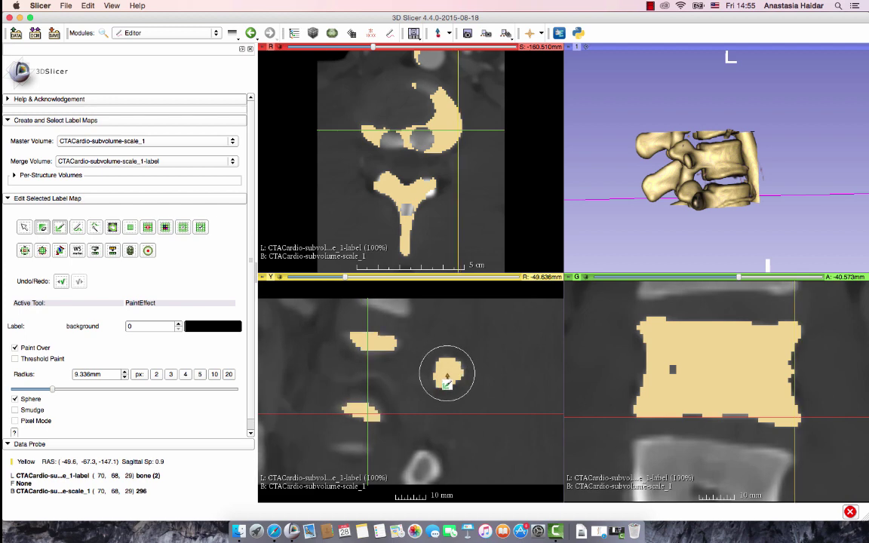
{"action": "scroll", "coordinate": [309, 355], "scroll_direction": "up", "scroll_amount": 5}
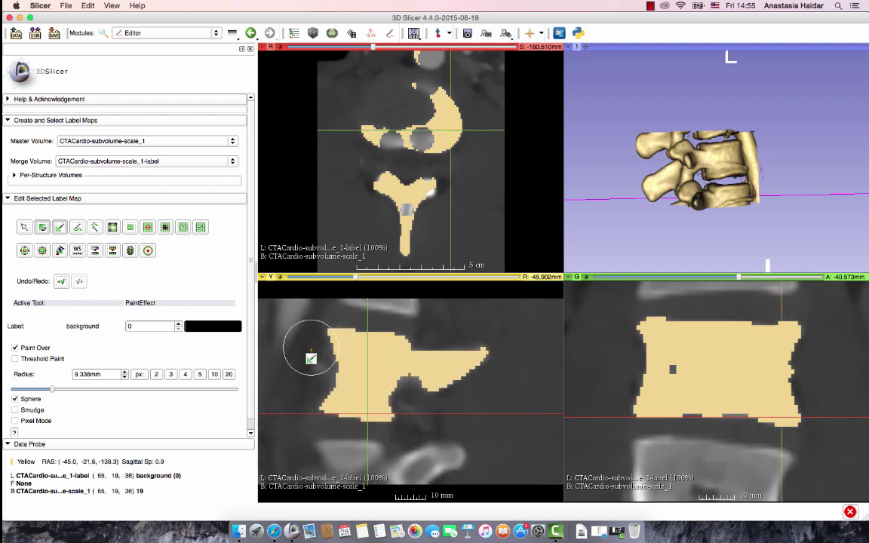
{"action": "scroll", "coordinate": [343, 447], "scroll_direction": "up", "scroll_amount": 8}
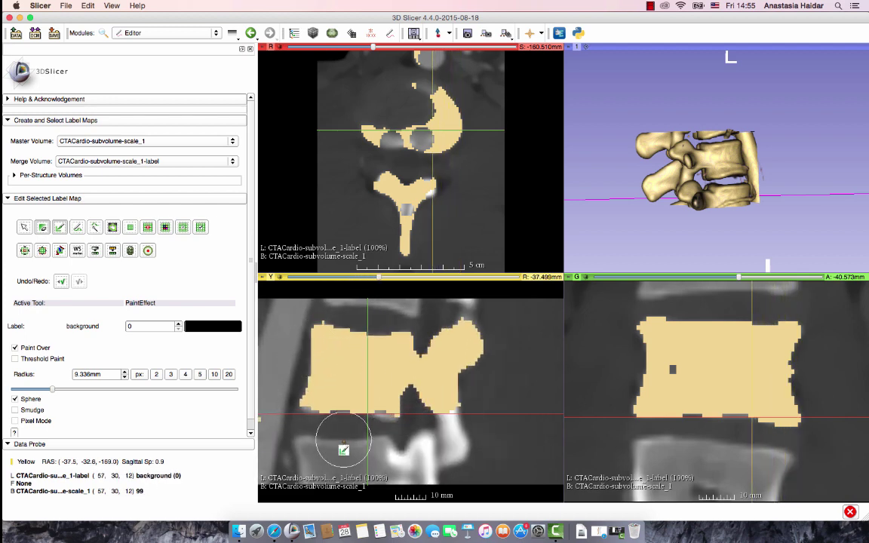
Step: Erase the upper vertebra's articular process around sagittal R -34.699 mm and trim the joint boundary with a 2 px (1.867 mm) background brush
{"action": "scroll", "coordinate": [343, 447], "scroll_direction": "down", "scroll_amount": 6}
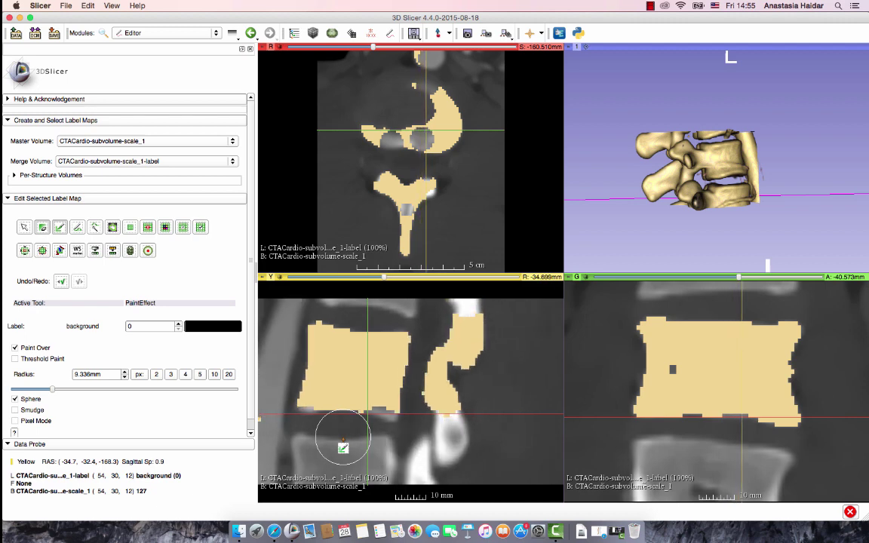
{"action": "mouse_move", "coordinate": [456, 320]}
{"action": "left_mouse_down"}
{"action": "mouse_move", "coordinate": [482, 362]}
{"action": "mouse_move", "coordinate": [478, 345]}
{"action": "left_mouse_up"}
{"action": "key", "text": "e"}
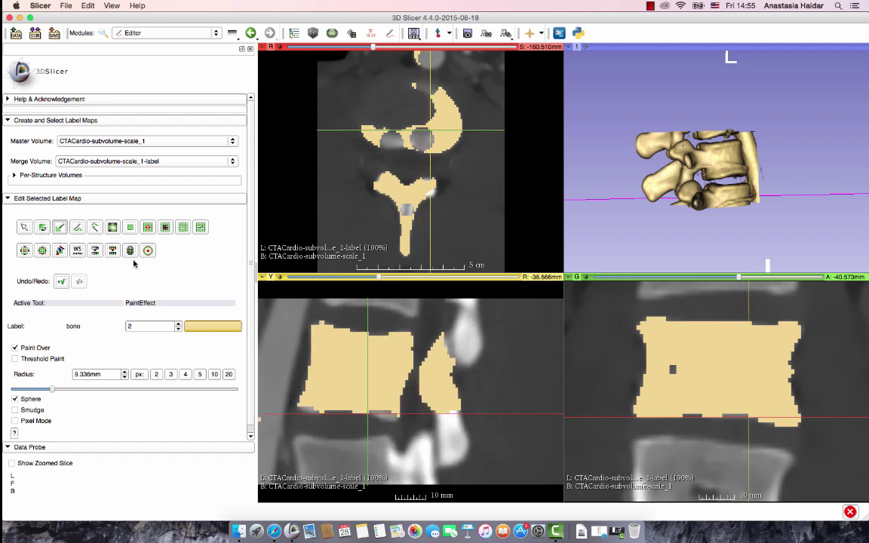
{"action": "left_click", "coordinate": [156, 374]}
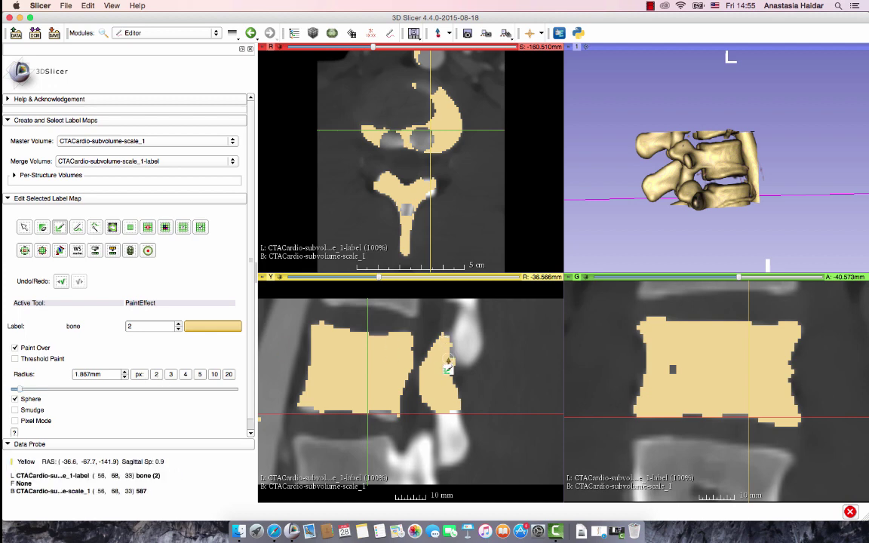
{"action": "key", "text": "e"}
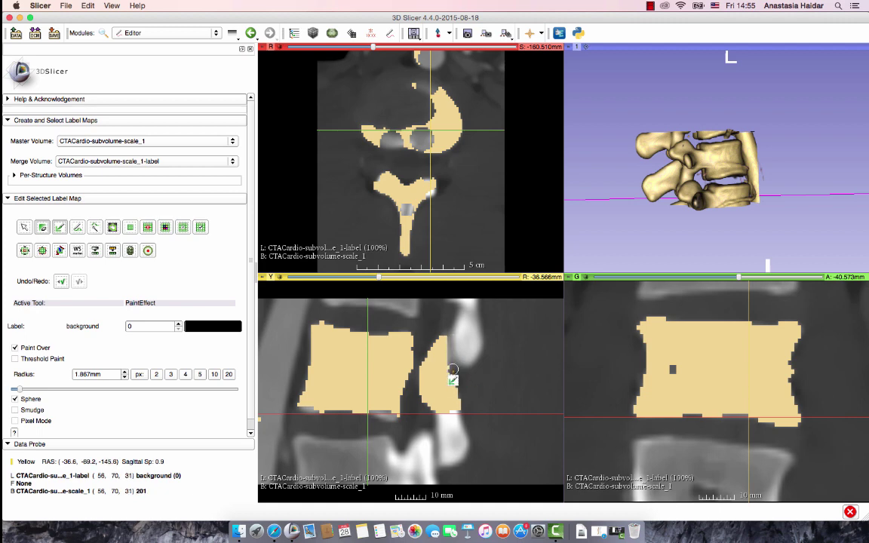
Step: Erase neighbouring bone and vessel remnants in the sagittal slices from R -34.699 mm to R -29.097 mm with the 1.867 mm brush
{"action": "scroll", "coordinate": [421, 368], "scroll_direction": "up", "scroll_amount": 2}
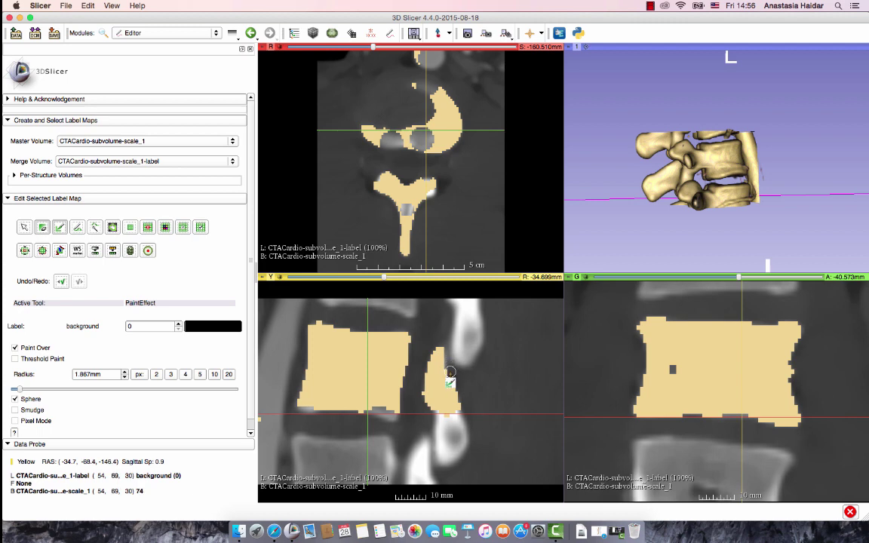
{"action": "scroll", "coordinate": [483, 383], "scroll_direction": "up", "scroll_amount": 2}
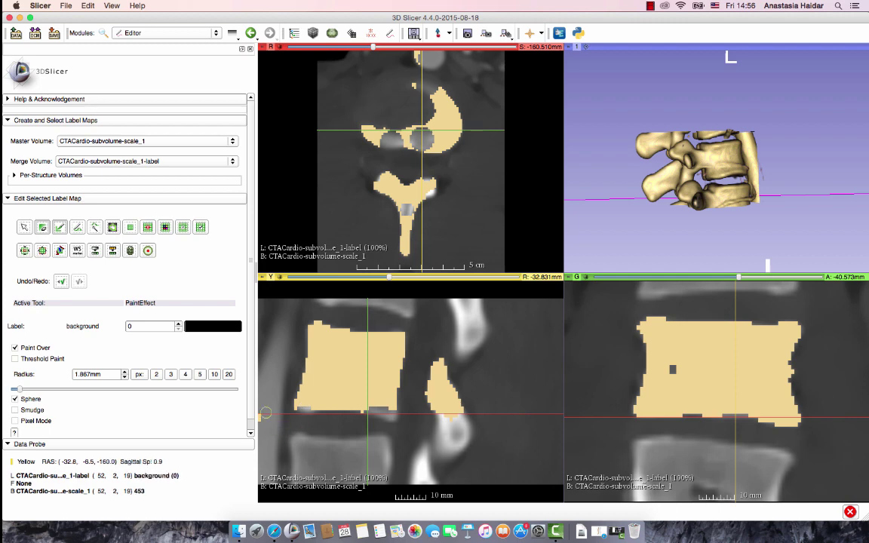
{"action": "scroll", "coordinate": [475, 374], "scroll_direction": "up", "scroll_amount": 1}
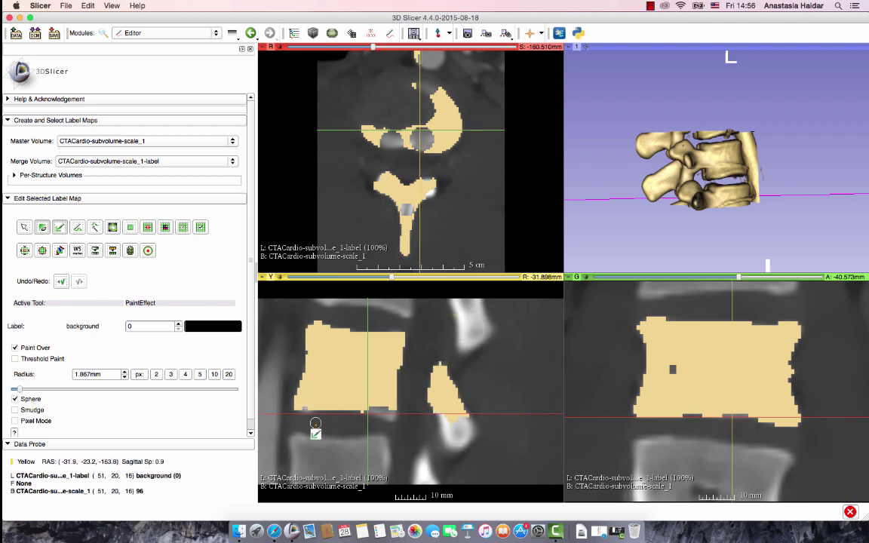
{"action": "scroll", "coordinate": [454, 311], "scroll_direction": "up", "scroll_amount": 1}
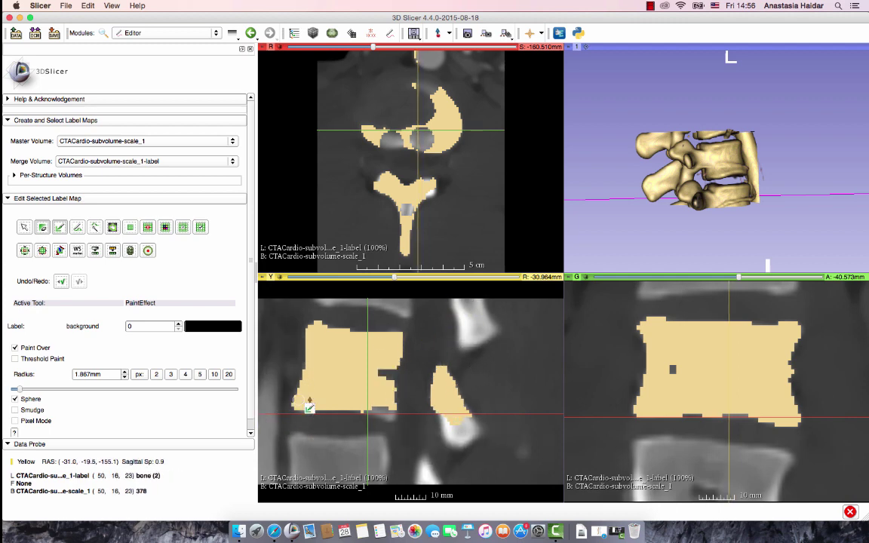
{"action": "scroll", "coordinate": [375, 328], "scroll_direction": "up", "scroll_amount": 1}
{"action": "left_click_drag", "start_coordinate": [453, 304], "coordinate": [451, 303]}
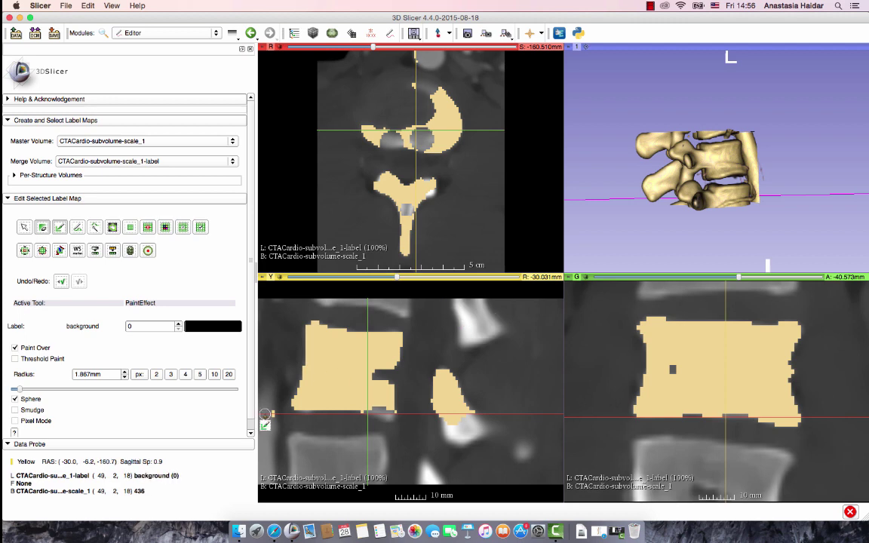
{"action": "left_click", "coordinate": [272, 414]}
{"action": "scroll", "coordinate": [272, 416], "scroll_direction": "up", "scroll_amount": 1}
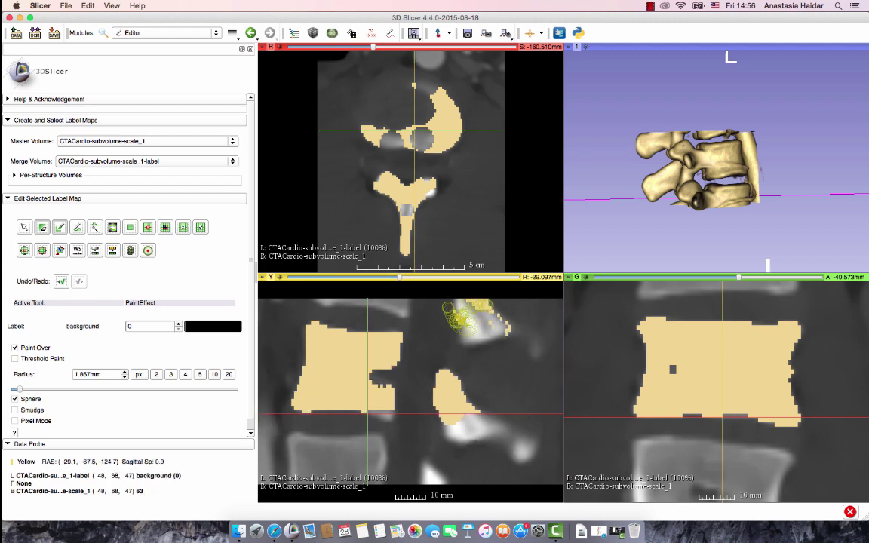
Step: Erase the upper vertebra's spinous process in the sagittal slices up to R -27.230 mm, enlarging the brush to 10 px (9.336 mm)
{"action": "mouse_move", "coordinate": [494, 335]}
{"action": "left_mouse_down"}
{"action": "mouse_move", "coordinate": [459, 316]}
{"action": "mouse_move", "coordinate": [522, 350]}
{"action": "left_mouse_up"}
{"action": "left_click", "coordinate": [215, 375]}
{"action": "scroll", "coordinate": [377, 382], "scroll_direction": "up", "scroll_amount": 1}
{"action": "scroll", "coordinate": [472, 390], "scroll_direction": "up", "scroll_amount": 1}
{"action": "left_click", "coordinate": [550, 326]}
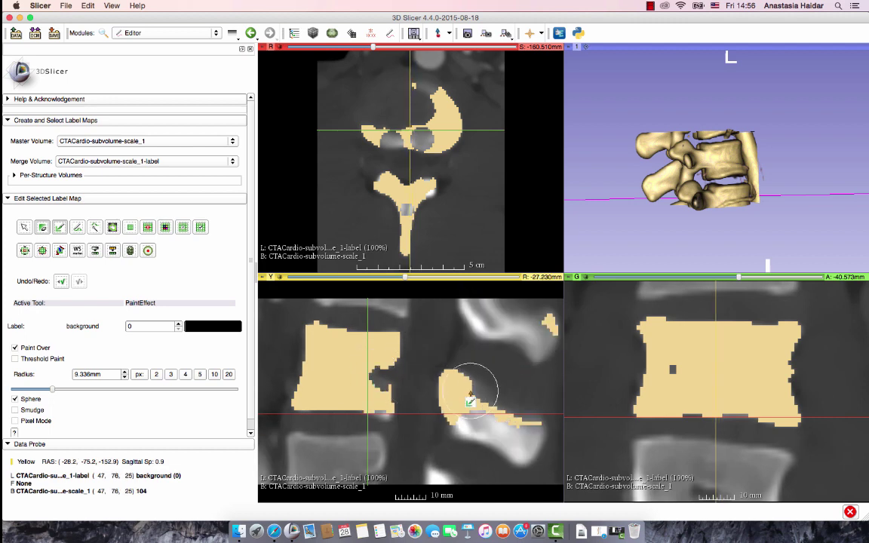
Step: Erase the upper vertebra's spinous process remnants in the sagittal slices from R -27.230 mm to R -17.894 mm with the 9.336 mm background brush
{"action": "scroll", "coordinate": [528, 323], "scroll_direction": "up", "scroll_amount": 1}
{"action": "scroll", "coordinate": [519, 322], "scroll_direction": "up", "scroll_amount": 1}
{"action": "scroll", "coordinate": [520, 322], "scroll_direction": "up", "scroll_amount": 1}
{"action": "scroll", "coordinate": [510, 321], "scroll_direction": "down", "scroll_amount": 1}
{"action": "scroll", "coordinate": [510, 320], "scroll_direction": "up", "scroll_amount": 4}
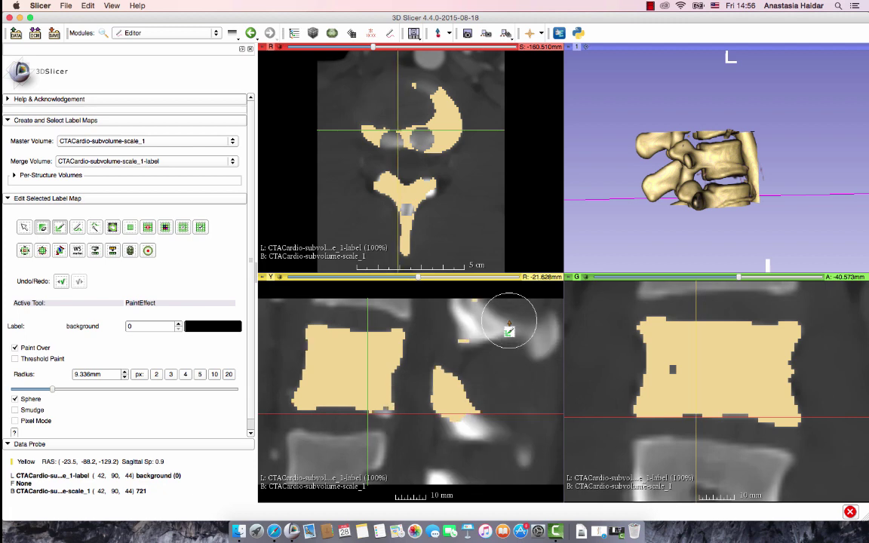
{"action": "scroll", "coordinate": [481, 315], "scroll_direction": "up", "scroll_amount": 3}
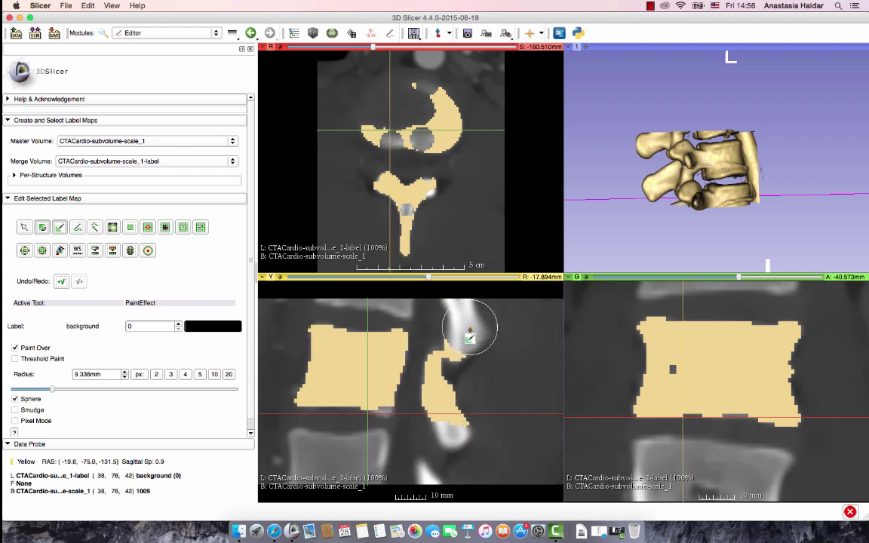
Step: Erase the upper vertebra's remaining articular process fragments behind the joint, checking the sagittal slices out to R -5.757 mm
{"action": "scroll", "coordinate": [510, 350], "scroll_direction": "up", "scroll_amount": 3}
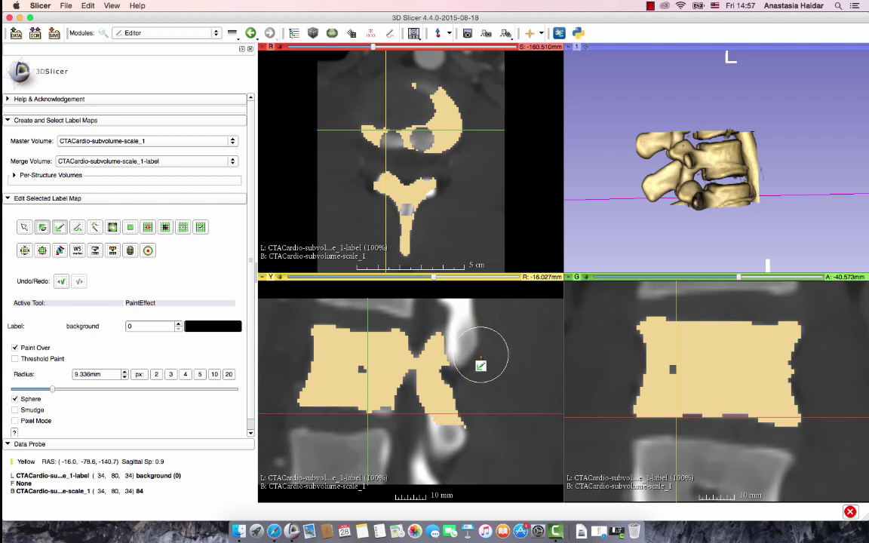
{"action": "scroll", "coordinate": [498, 362], "scroll_direction": "up", "scroll_amount": 3}
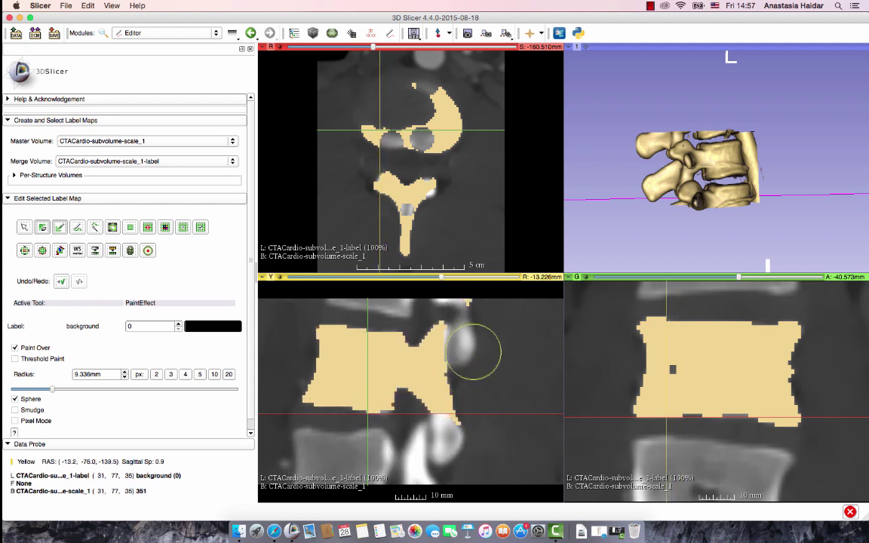
{"action": "scroll", "coordinate": [480, 332], "scroll_direction": "down", "scroll_amount": 2}
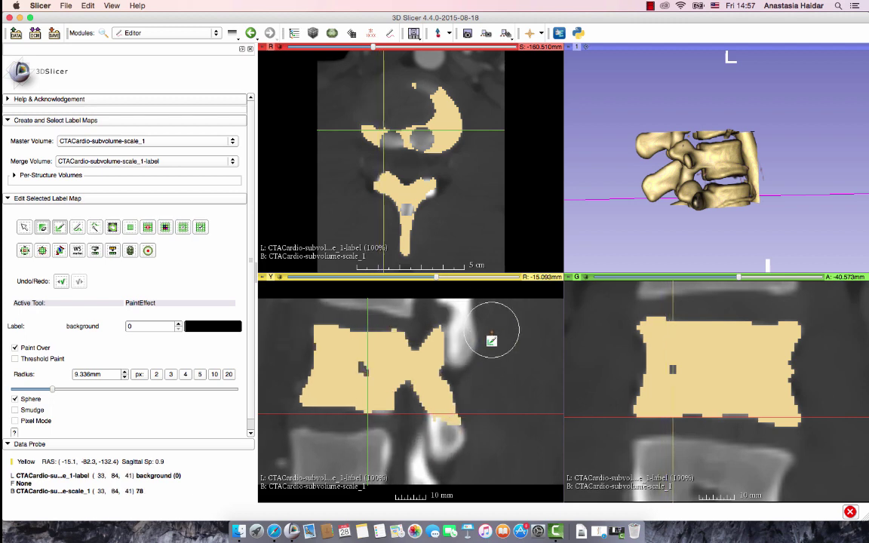
{"action": "scroll", "coordinate": [491, 336], "scroll_direction": "up", "scroll_amount": 5}
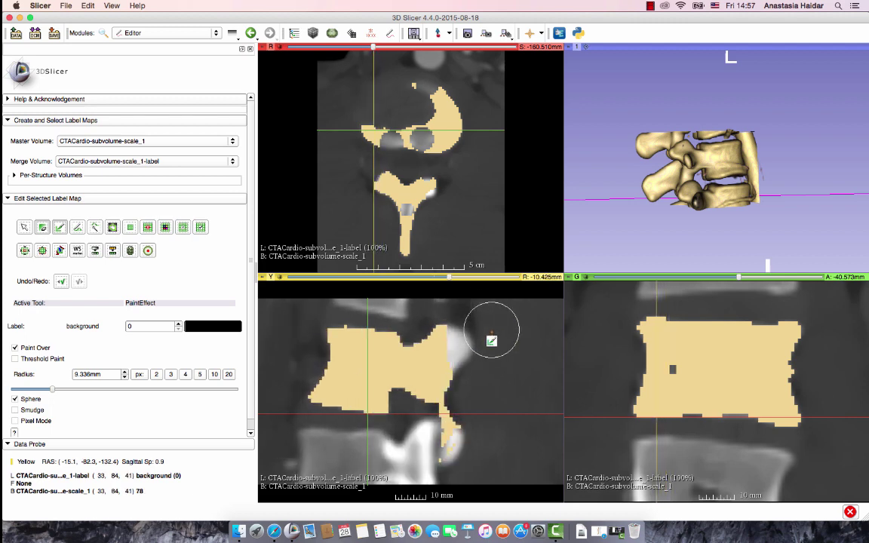
{"action": "scroll", "coordinate": [491, 335], "scroll_direction": "up", "scroll_amount": 5}
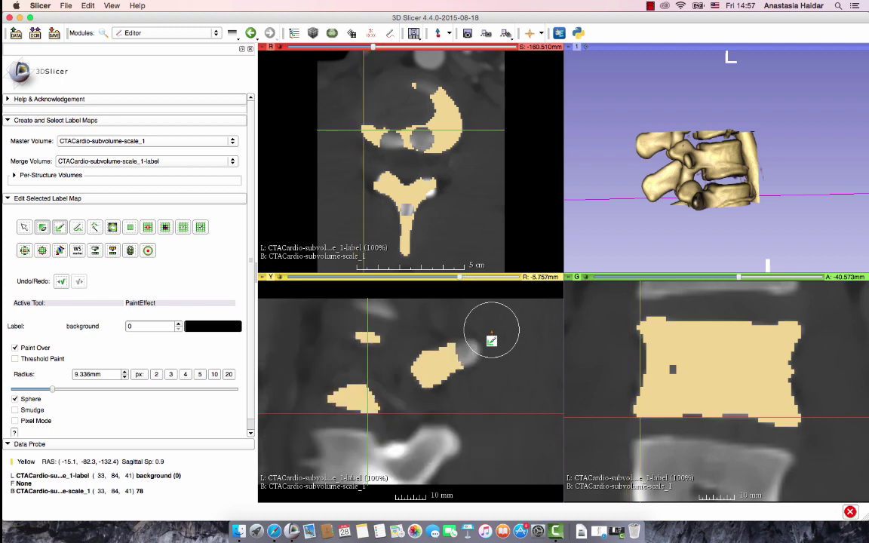
{"action": "scroll", "coordinate": [491, 336], "scroll_direction": "down", "scroll_amount": 20}
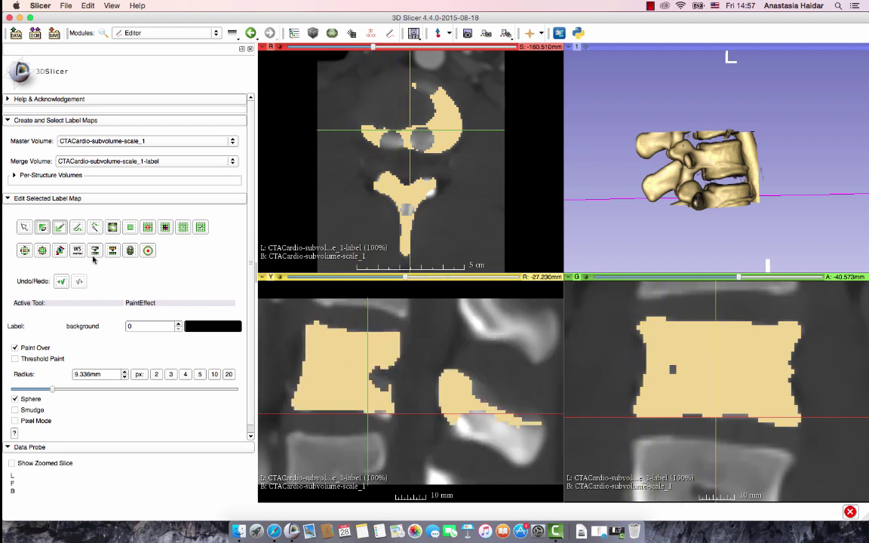
Step: Fill the gaps in the rear of the vertebral body on axial slice S -160.510 mm with bone label 2 and a 2 px (1.867 mm) brush
{"action": "left_click", "coordinate": [46, 231]}
{"action": "left_click", "coordinate": [157, 370]}
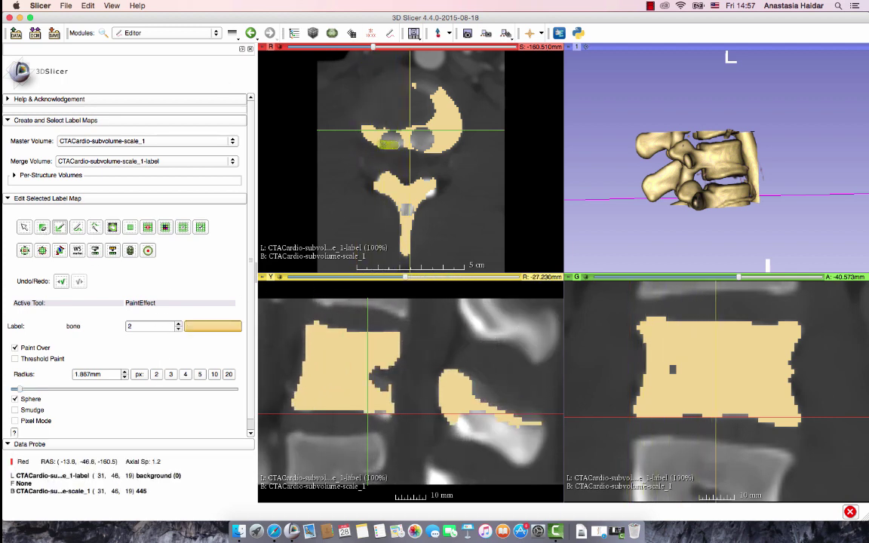
{"action": "left_click_drag", "start_coordinate": [421, 135], "coordinate": [423, 135]}
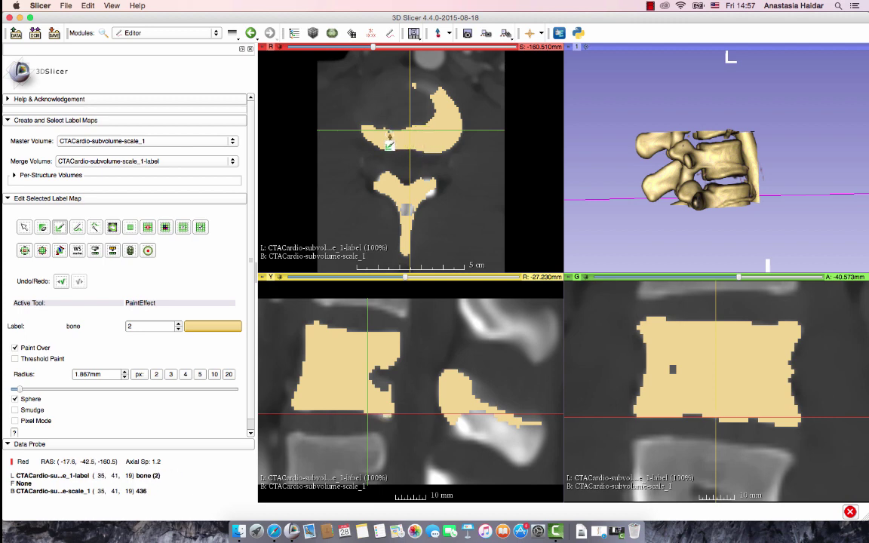
{"action": "key", "text": "shift"}
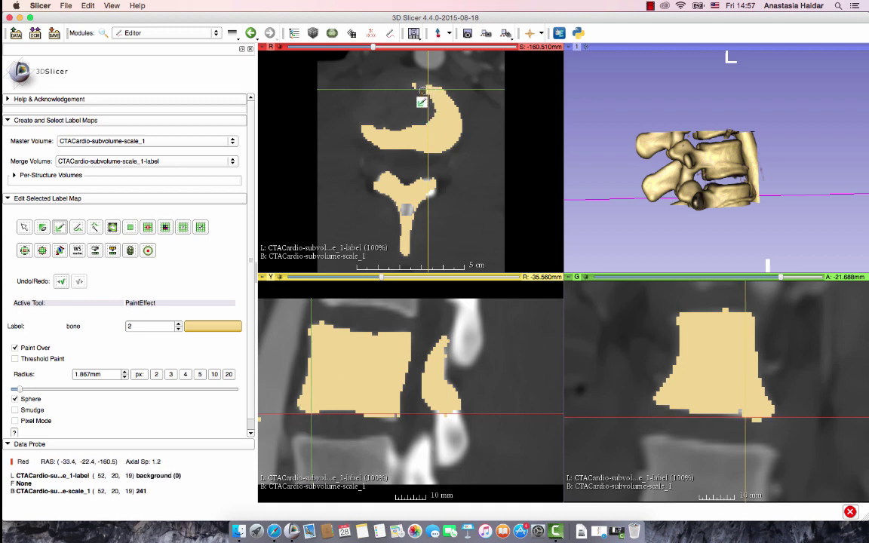
{"action": "key", "text": "e"}
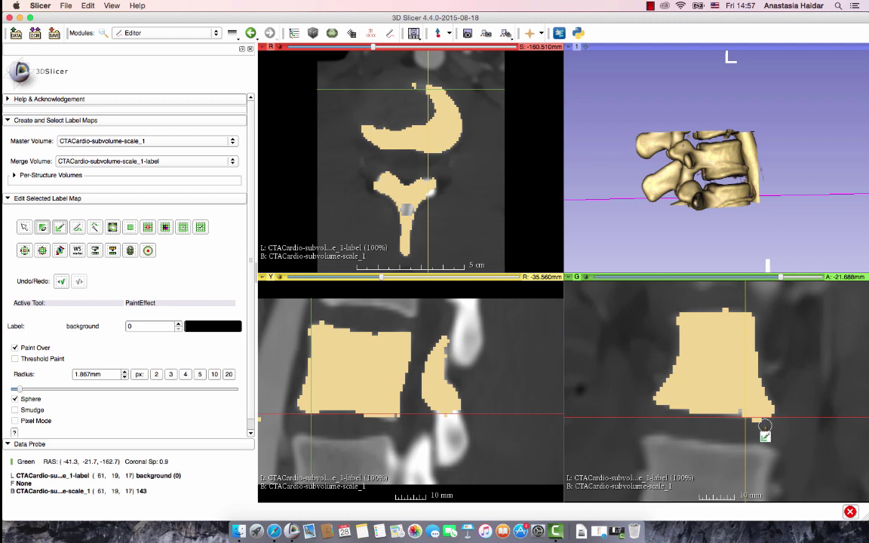
Step: Fill the spinous process gap on axial slice S -160.510 mm and paint its missing lower part as bone on sagittal slice R -26.224 mm
{"action": "key", "text": "shift"}
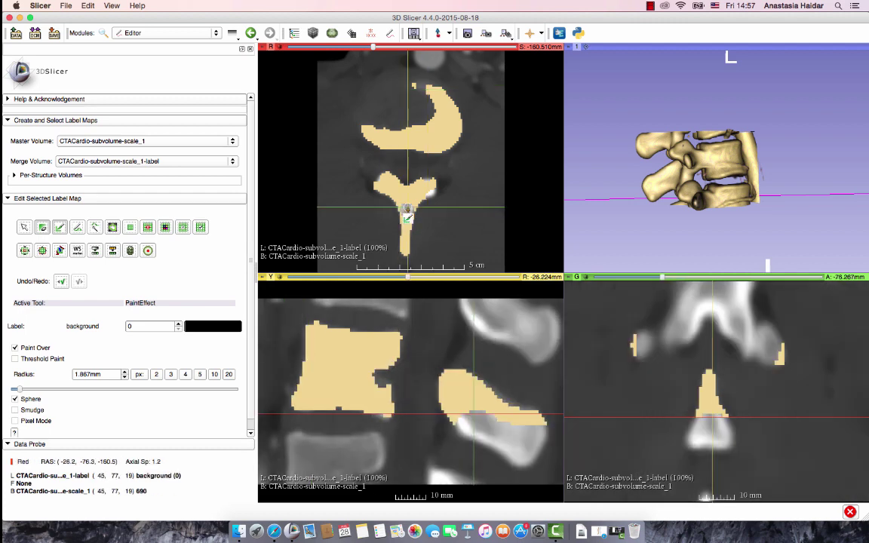
{"action": "key", "text": "e"}
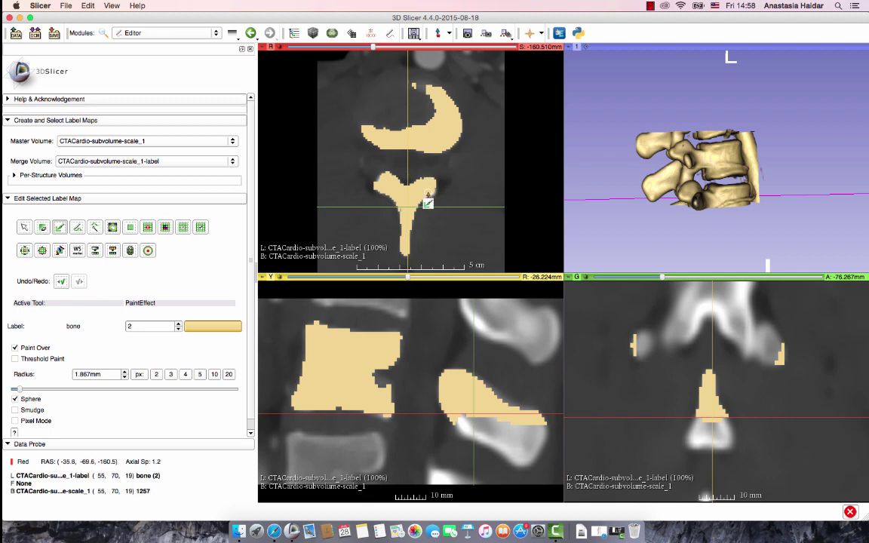
{"action": "mouse_move", "coordinate": [392, 180]}
{"action": "right_mouse_down"}
{"action": "mouse_move", "coordinate": [402, 202]}
{"action": "mouse_move", "coordinate": [424, 173]}
{"action": "right_mouse_up"}
{"action": "left_click_drag", "start_coordinate": [459, 424], "coordinate": [458, 416]}
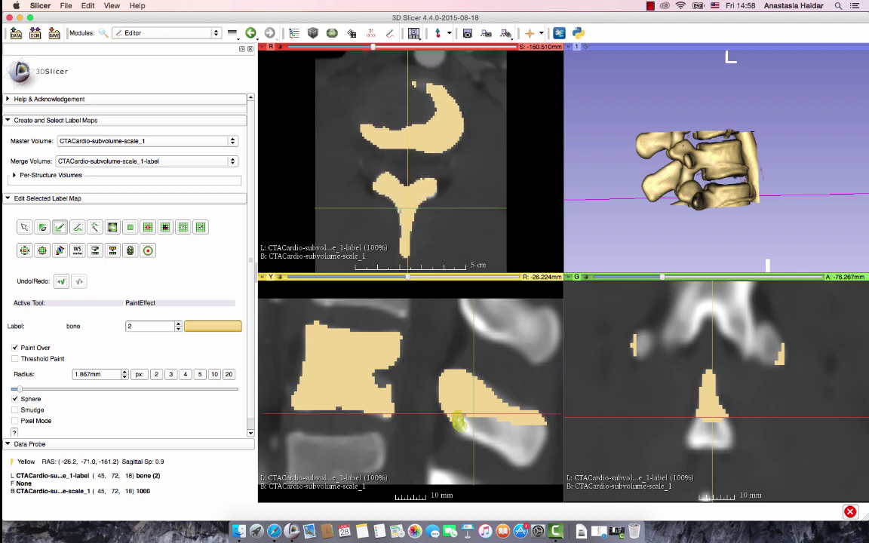
{"action": "mouse_move", "coordinate": [539, 426]}
{"action": "left_mouse_down"}
{"action": "mouse_move", "coordinate": [523, 460]}
{"action": "mouse_move", "coordinate": [467, 437]}
{"action": "mouse_move", "coordinate": [491, 426]}
{"action": "mouse_move", "coordinate": [520, 431]}
{"action": "mouse_move", "coordinate": [507, 434]}
{"action": "mouse_move", "coordinate": [517, 445]}
{"action": "left_mouse_up"}
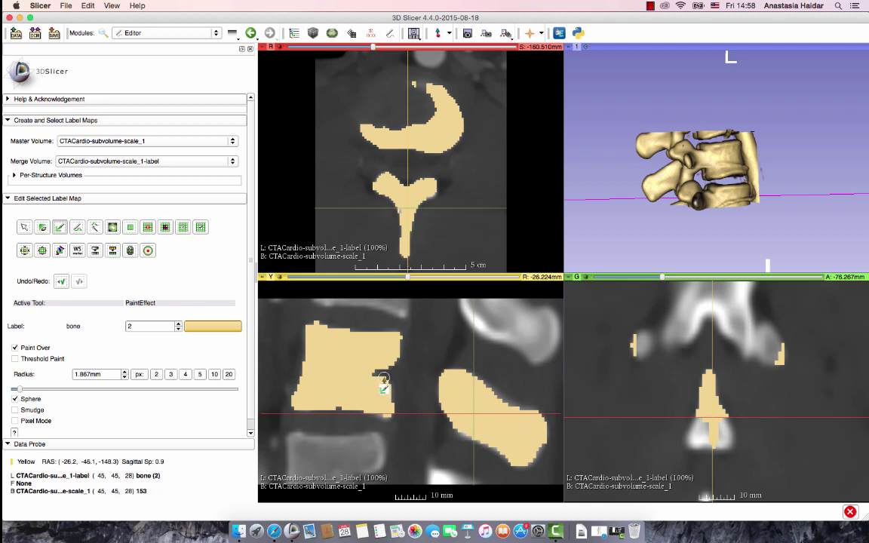
Step: Fill the notch at the back of the vertebral body and the neighbouring gaps with the bone label on axial slice S -146.609 mm
{"action": "key", "text": "shift"}
{"action": "left_click", "coordinate": [407, 136]}
{"action": "mouse_move", "coordinate": [405, 137]}
{"action": "left_mouse_down"}
{"action": "mouse_move", "coordinate": [414, 138]}
{"action": "mouse_move", "coordinate": [409, 145]}
{"action": "left_mouse_up"}
{"action": "left_click", "coordinate": [388, 379]}
{"action": "left_click", "coordinate": [384, 124]}
{"action": "left_click", "coordinate": [353, 179]}
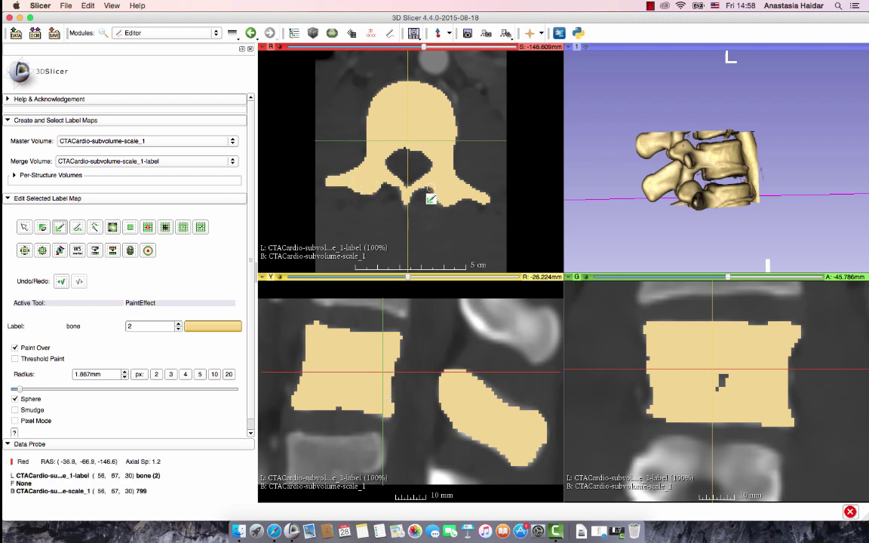
Step: Paint the unlabelled lower part of the spinous process as bone in the sagittal slices from R -25.291 mm to R -22.490 mm
{"action": "scroll", "coordinate": [359, 393], "scroll_direction": "up", "scroll_amount": 1}
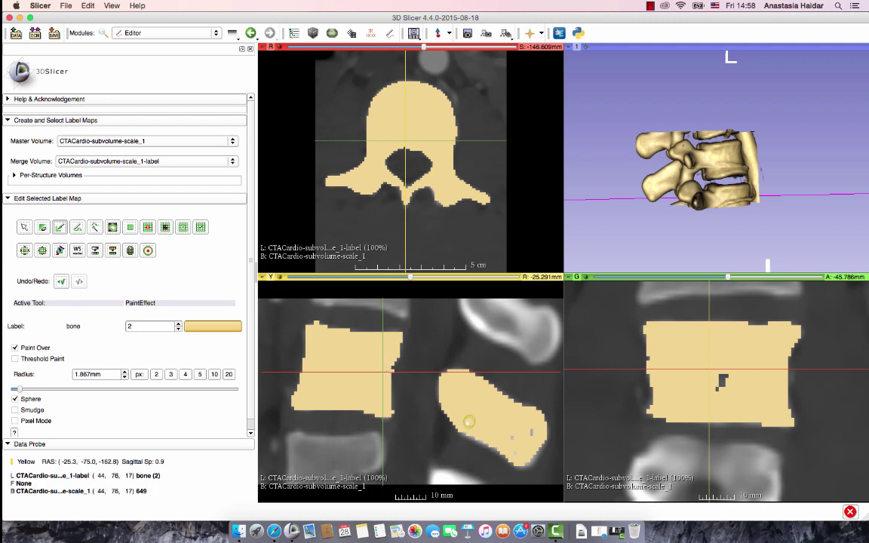
{"action": "scroll", "coordinate": [463, 422], "scroll_direction": "up", "scroll_amount": 1}
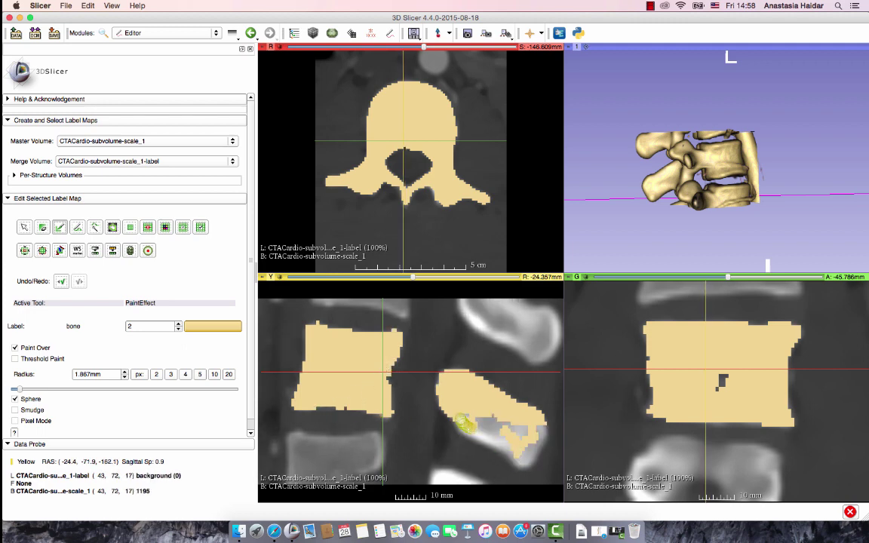
{"action": "mouse_move", "coordinate": [530, 451]}
{"action": "left_mouse_down"}
{"action": "mouse_move", "coordinate": [525, 433]}
{"action": "mouse_move", "coordinate": [508, 435]}
{"action": "mouse_move", "coordinate": [527, 446]}
{"action": "left_mouse_up"}
{"action": "scroll", "coordinate": [505, 432], "scroll_direction": "up", "scroll_amount": 1}
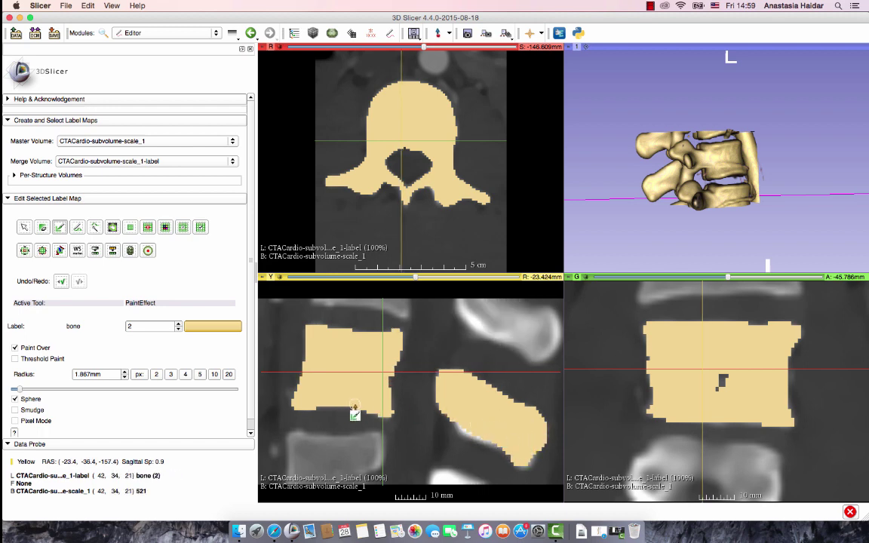
{"action": "scroll", "coordinate": [407, 392], "scroll_direction": "up", "scroll_amount": 1}
{"action": "mouse_move", "coordinate": [457, 415]}
{"action": "left_mouse_down"}
{"action": "mouse_move", "coordinate": [505, 436]}
{"action": "mouse_move", "coordinate": [519, 407]}
{"action": "mouse_move", "coordinate": [512, 461]}
{"action": "mouse_move", "coordinate": [513, 443]}
{"action": "left_mouse_up"}
Step: Fill the spinous process tip with bone on sagittal R -22.490 mm and coronal A -94.266 mm, and erase the stray patch above it
{"action": "key", "text": "e"}
{"action": "key", "text": "shift"}
{"action": "left_click", "coordinate": [43, 228]}
{"action": "left_click", "coordinate": [402, 245]}
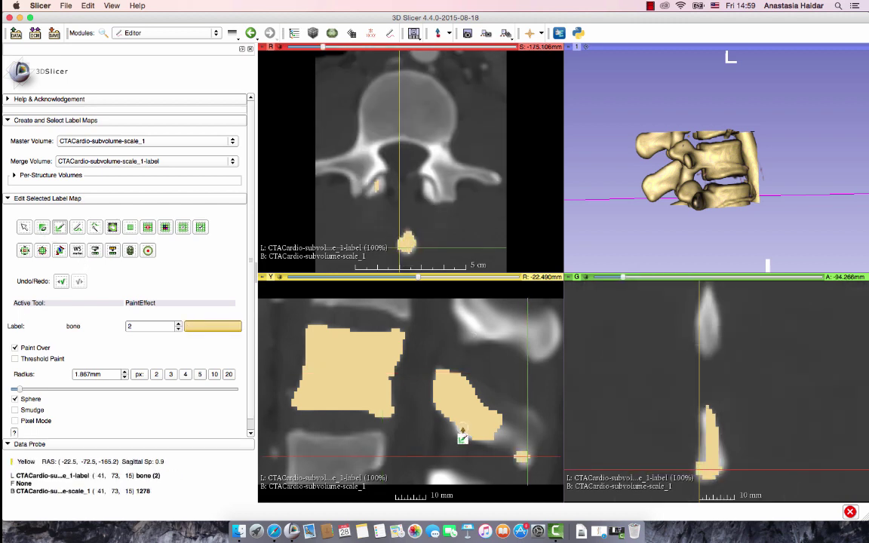
{"action": "left_click_drag", "start_coordinate": [519, 440], "coordinate": [521, 458]}
{"action": "left_click_drag", "start_coordinate": [706, 416], "coordinate": [711, 468]}
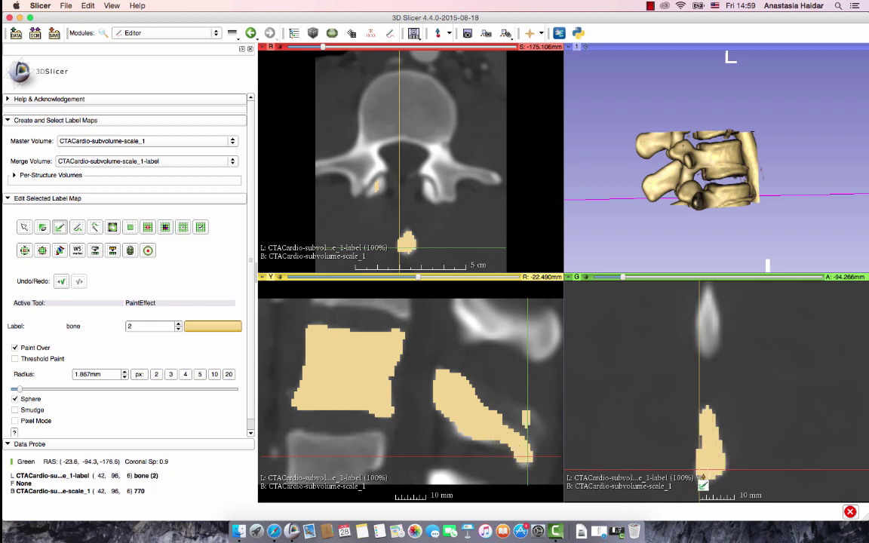
{"action": "left_click", "coordinate": [43, 227]}
{"action": "left_click_drag", "start_coordinate": [525, 415], "coordinate": [532, 414]}
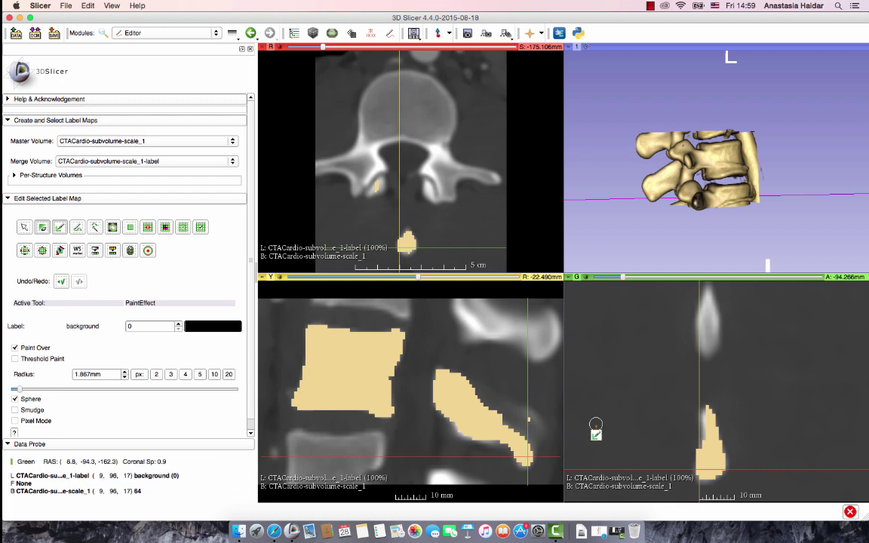
Step: Paint the missing lower end of the lamina as bone in the sagittal slices up to R -18.756 mm
{"action": "key", "text": "e"}
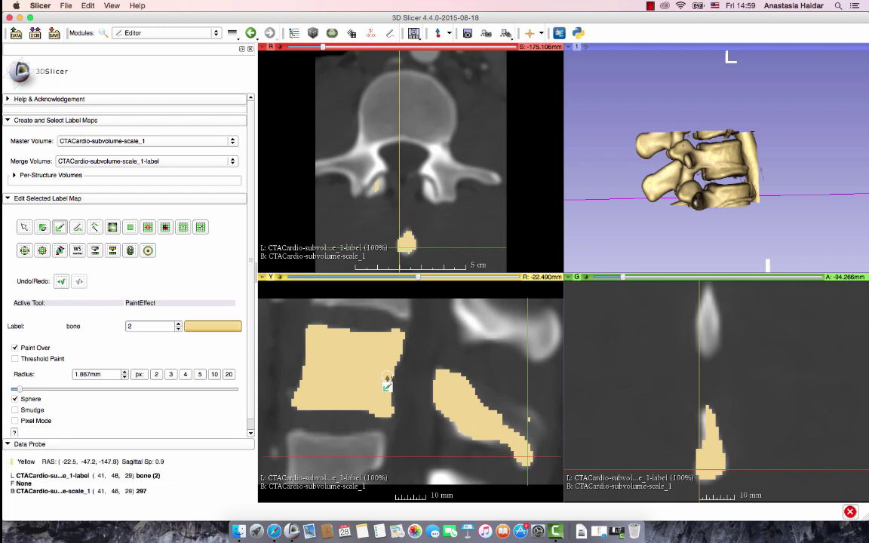
{"action": "scroll", "coordinate": [388, 383], "scroll_direction": "up", "scroll_amount": 1}
{"action": "left_click_drag", "start_coordinate": [430, 419], "coordinate": [478, 436]}
{"action": "scroll", "coordinate": [478, 436], "scroll_direction": "up", "scroll_amount": 1}
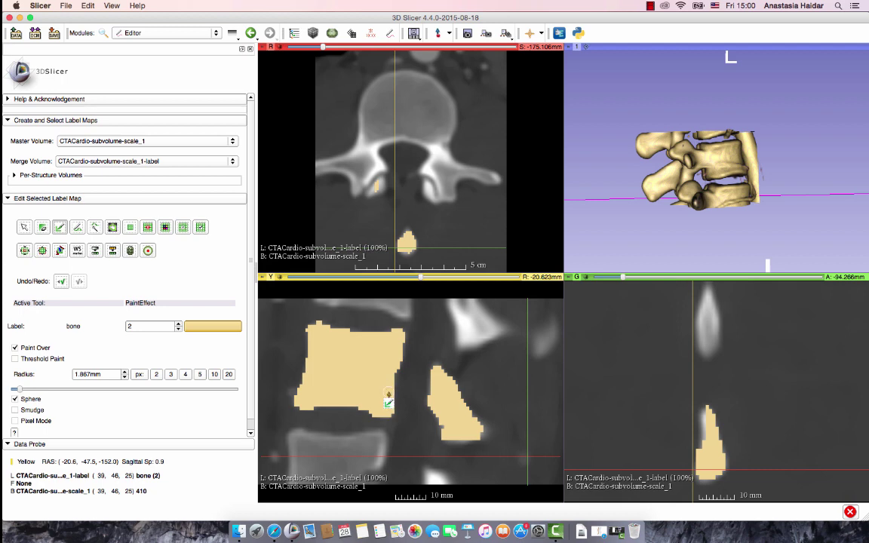
{"action": "scroll", "coordinate": [455, 428], "scroll_direction": "up", "scroll_amount": 1}
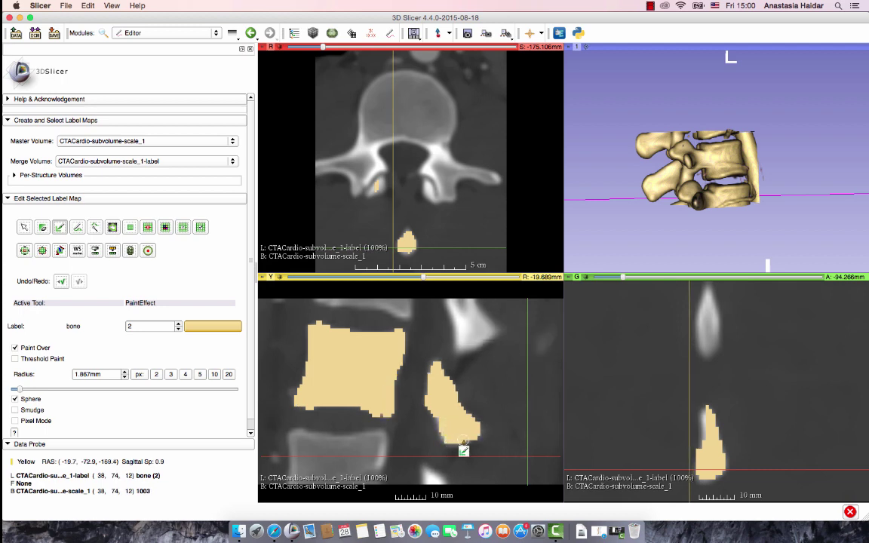
{"action": "scroll", "coordinate": [460, 446], "scroll_direction": "up", "scroll_amount": 1}
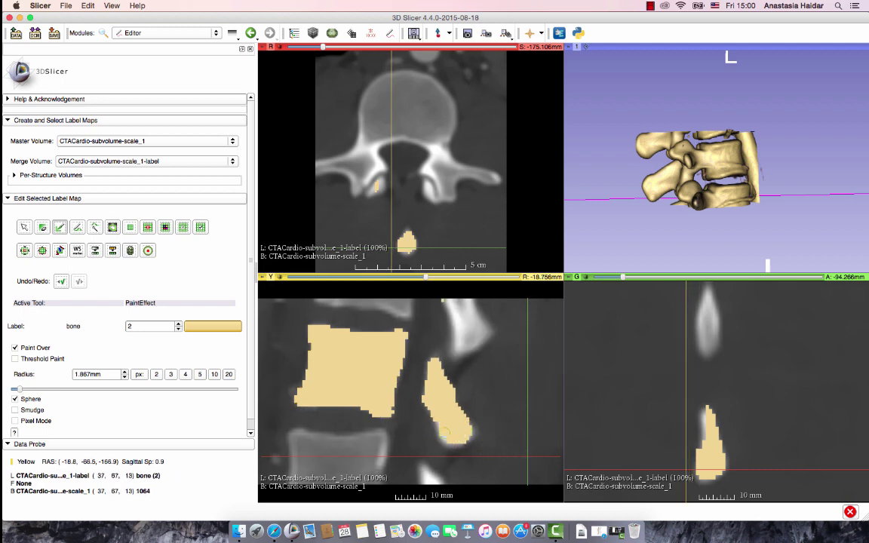
Step: Extend the bone label over the lower articular process in the sagittal slices from R -17.822 mm to R -15.021 mm
{"action": "scroll", "coordinate": [453, 435], "scroll_direction": "up", "scroll_amount": 1}
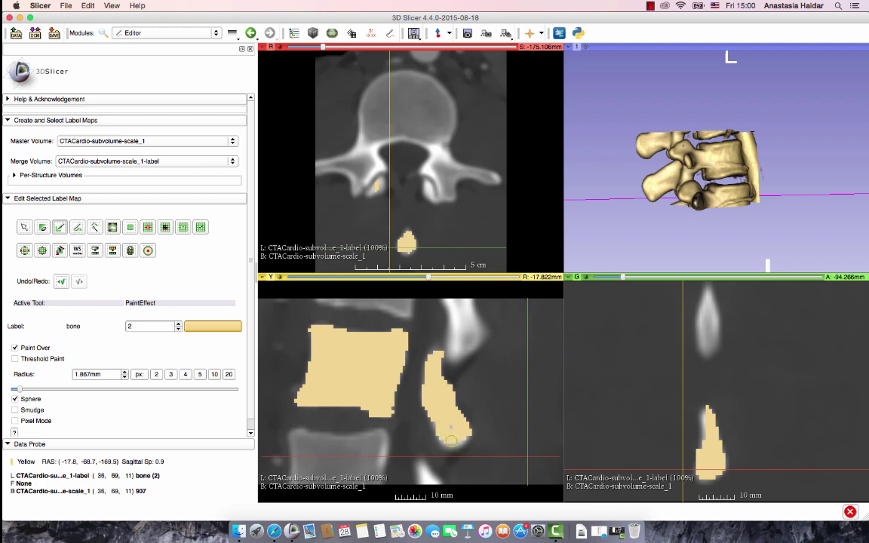
{"action": "scroll", "coordinate": [442, 434], "scroll_direction": "up", "scroll_amount": 1}
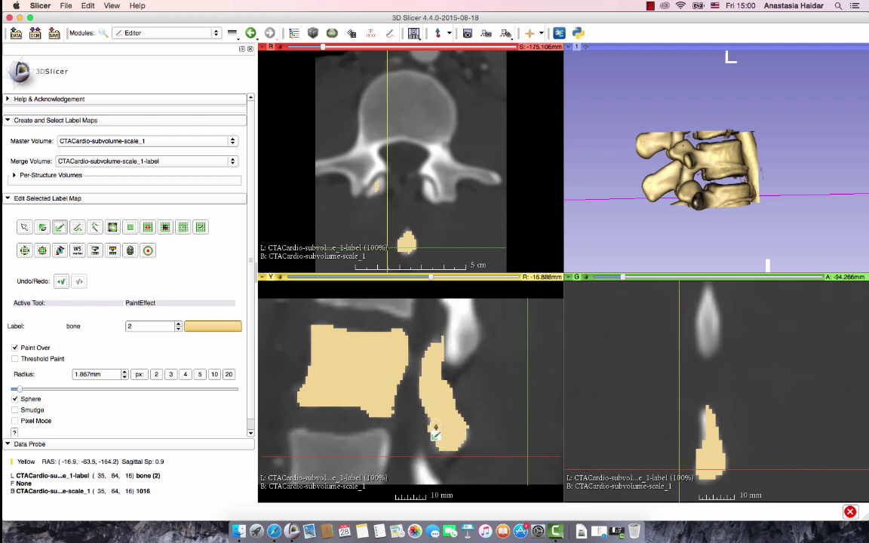
{"action": "scroll", "coordinate": [433, 428], "scroll_direction": "up", "scroll_amount": 1}
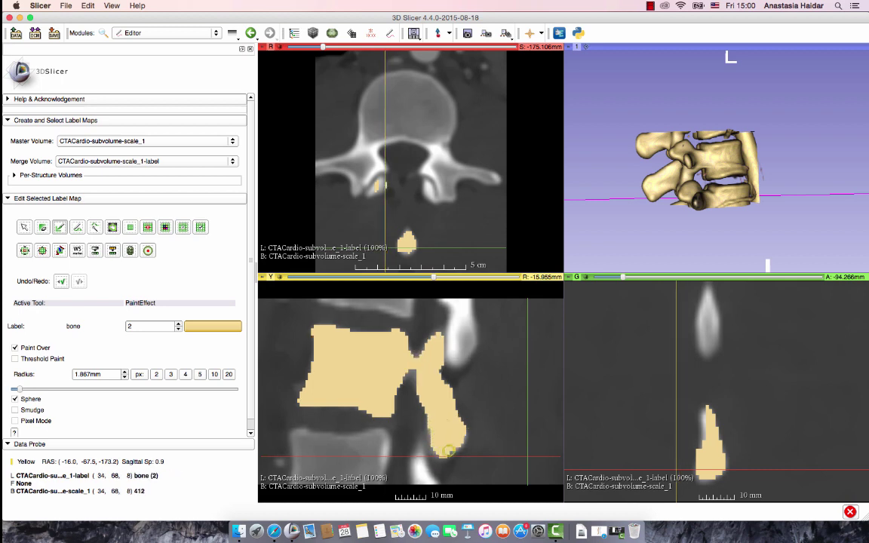
{"action": "scroll", "coordinate": [426, 372], "scroll_direction": "up", "scroll_amount": 1}
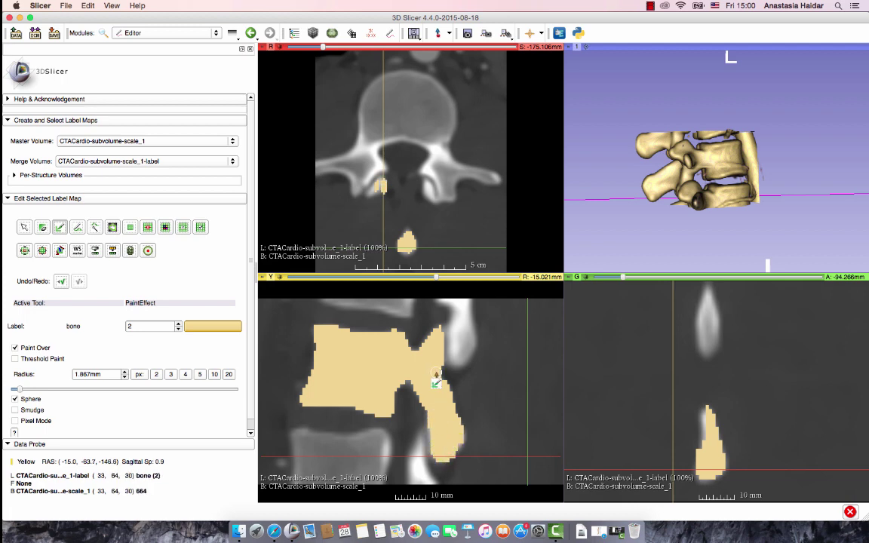
Step: Trim the bone label's rear edge and repaint the tip of the superior articular process on sagittal slices R -15.021 mm and R -14.088 mm
{"action": "left_click", "coordinate": [42, 227]}
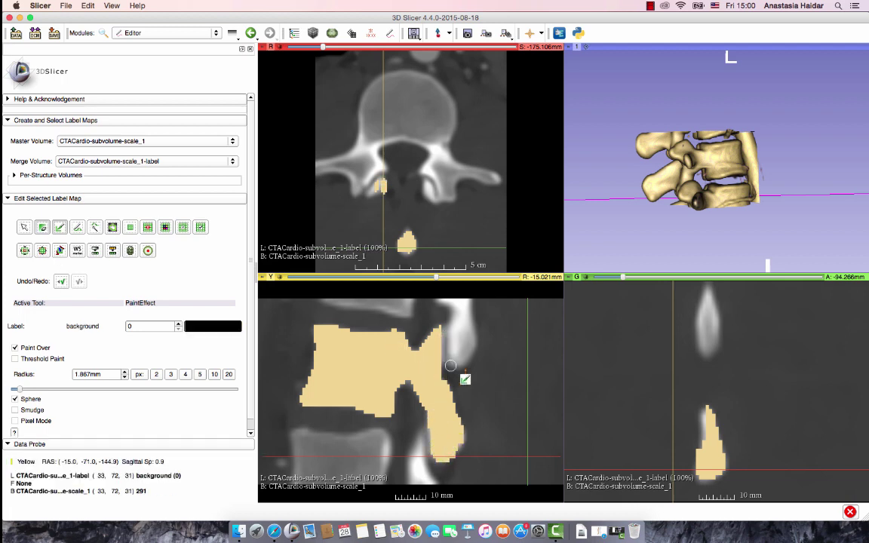
{"action": "left_click", "coordinate": [44, 228]}
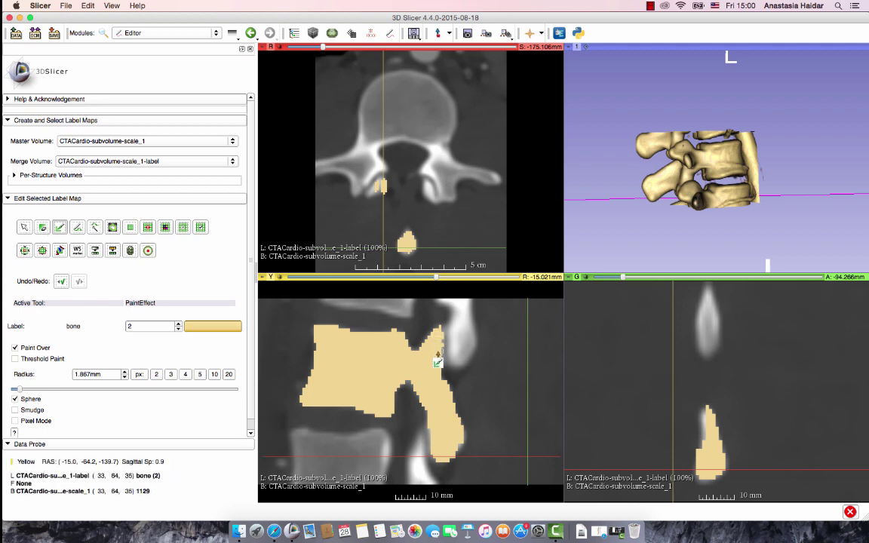
{"action": "scroll", "coordinate": [432, 381], "scroll_direction": "up", "scroll_amount": 1}
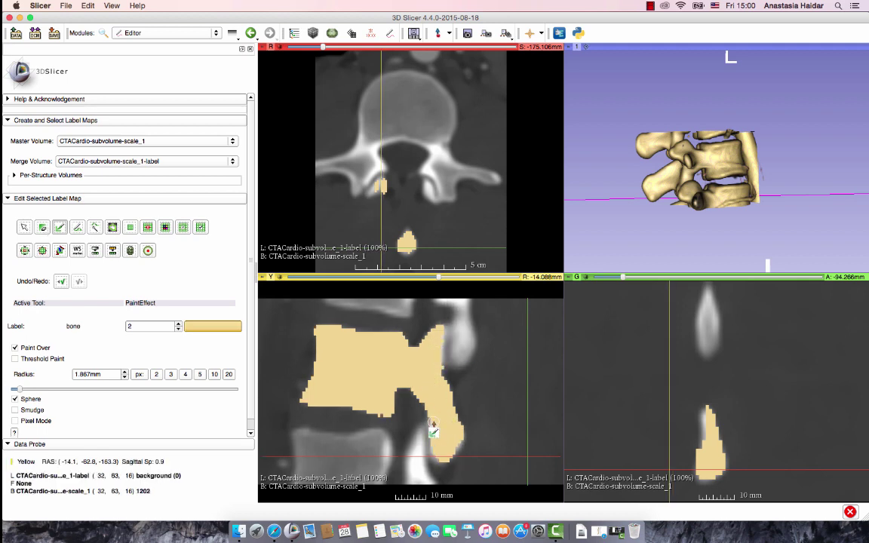
{"action": "left_click", "coordinate": [41, 227]}
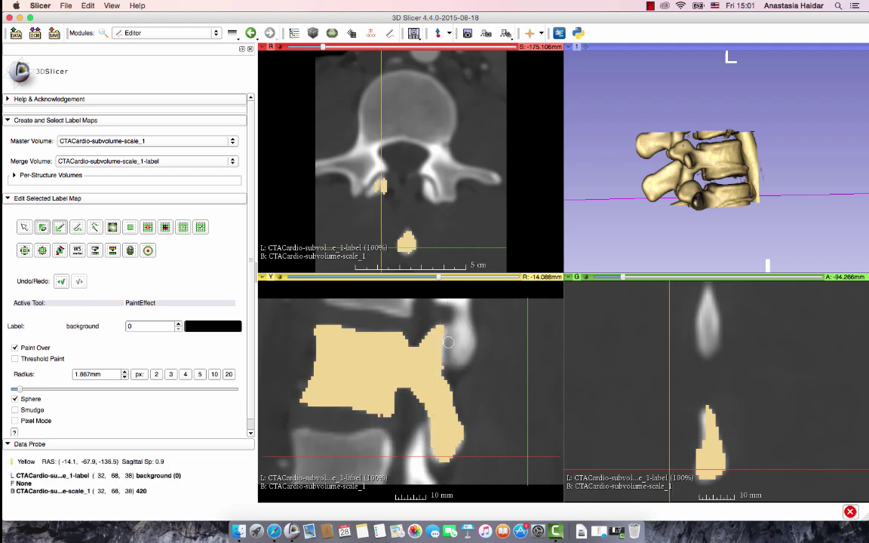
Step: Fill the missing part of the lower articular process with bone on sagittal slice R -13.154 mm
{"action": "scroll", "coordinate": [411, 381], "scroll_direction": "up", "scroll_amount": 1}
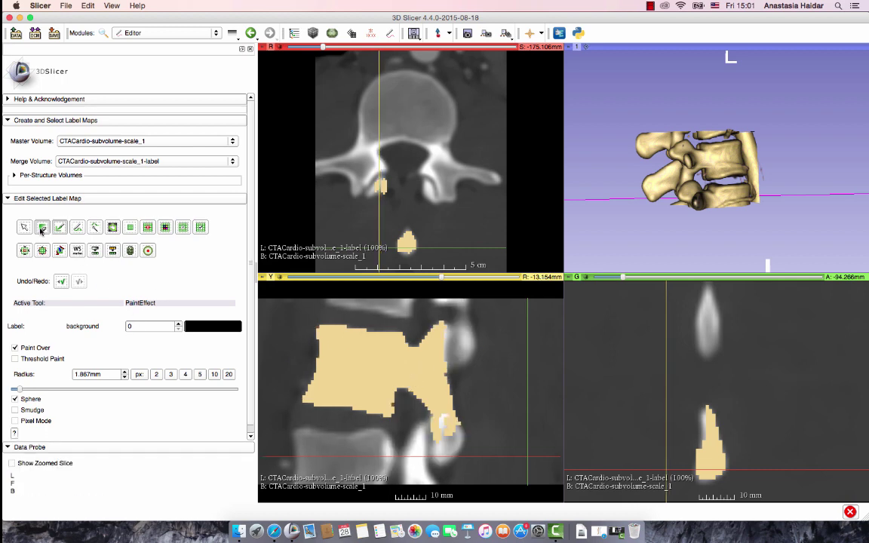
{"action": "left_click", "coordinate": [41, 227]}
{"action": "mouse_move", "coordinate": [448, 451]}
{"action": "left_mouse_down"}
{"action": "mouse_move", "coordinate": [439, 443]}
{"action": "mouse_move", "coordinate": [446, 430]}
{"action": "left_mouse_up"}
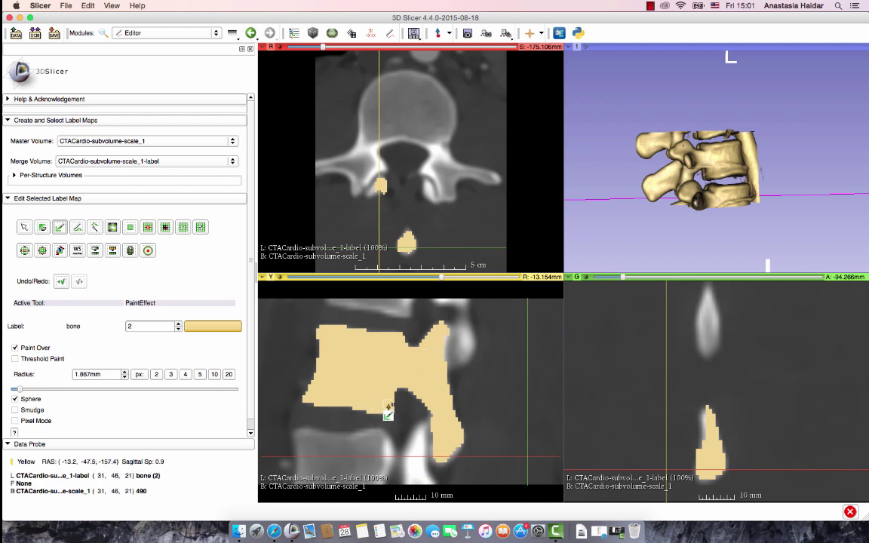
Step: Paint the rear part of the superior articular process as bone, working from sagittal slice R -12.221 mm
{"action": "scroll", "coordinate": [414, 396], "scroll_direction": "up", "scroll_amount": 1}
{"action": "left_click_drag", "start_coordinate": [447, 334], "coordinate": [451, 343]}
{"action": "key", "text": "shift"}
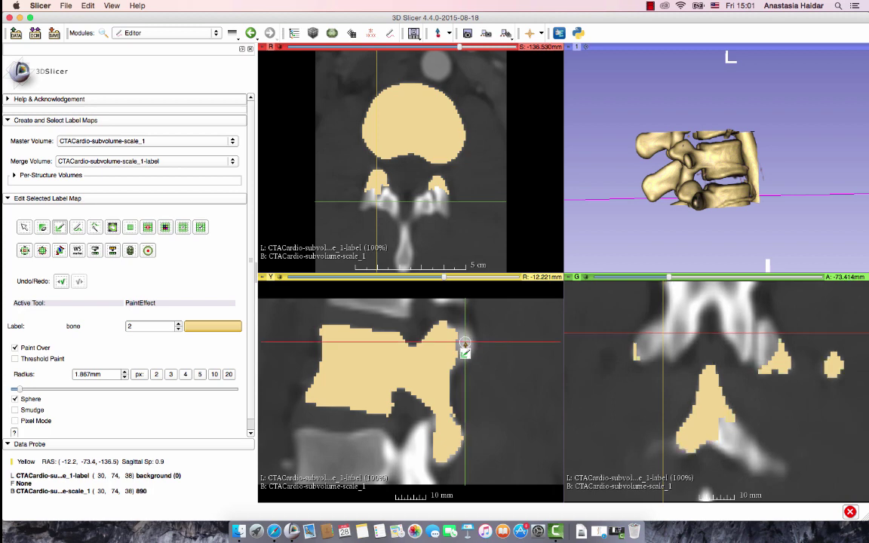
{"action": "scroll", "coordinate": [445, 358], "scroll_direction": "down", "scroll_amount": 5}
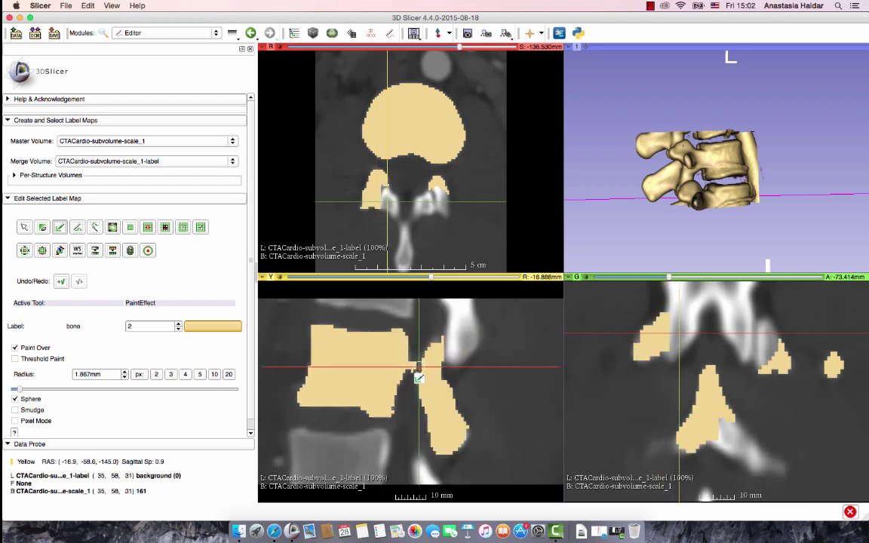
Step: Undo the last stroke and paint the rear tip of the articular process as bone on axial slice S -144.176 mm
{"action": "key", "text": "shift"}
{"action": "left_click", "coordinate": [61, 281]}
{"action": "left_click_drag", "start_coordinate": [442, 209], "coordinate": [444, 217]}
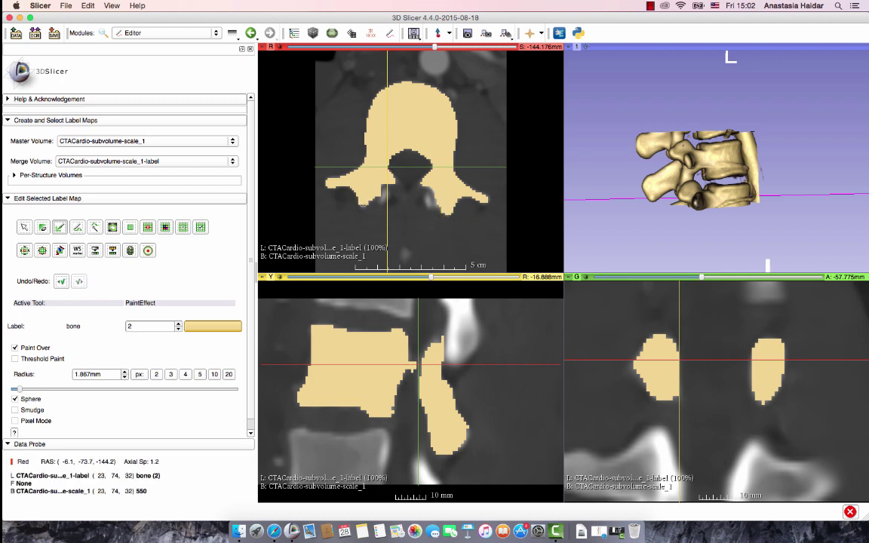
Step: Fill gaps in the spinous process and lower articular process on the axial slices from S -177.926 mm to S -169.176 mm
{"action": "scroll", "coordinate": [366, 95], "scroll_direction": "up", "scroll_amount": 1}
{"action": "scroll", "coordinate": [366, 94], "scroll_direction": "down", "scroll_amount": 20}
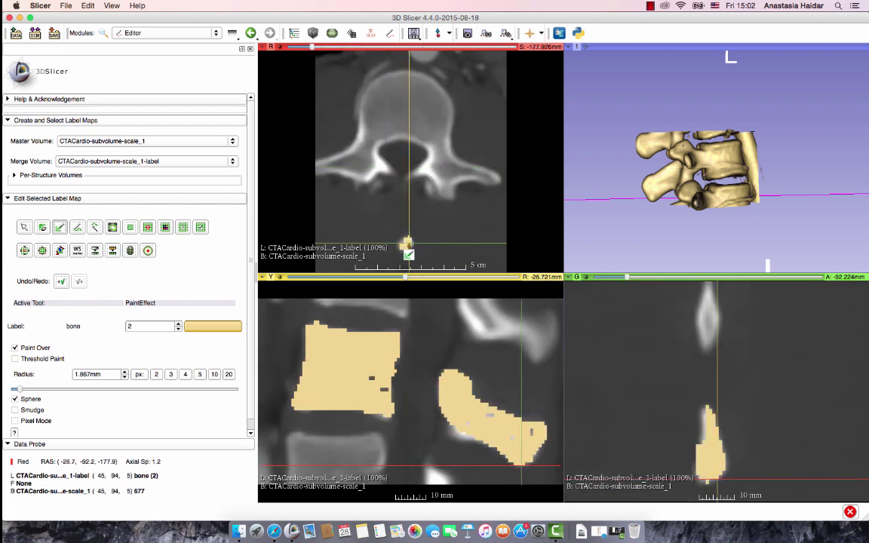
{"action": "scroll", "coordinate": [405, 241], "scroll_direction": "up", "scroll_amount": 3}
{"action": "left_click", "coordinate": [384, 184]}
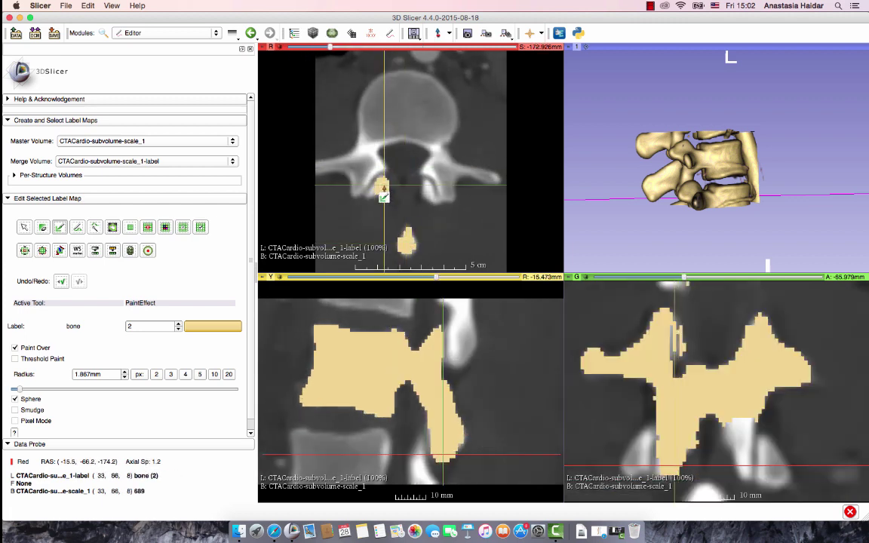
{"action": "scroll", "coordinate": [383, 193], "scroll_direction": "up", "scroll_amount": 1}
{"action": "scroll", "coordinate": [399, 196], "scroll_direction": "up", "scroll_amount": 3}
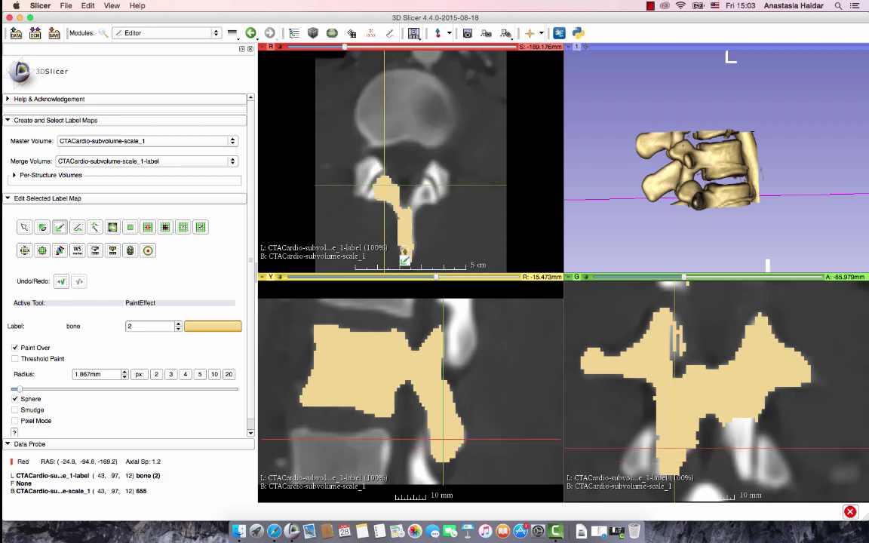
Step: Paint the opposite lower articular process as bone on sagittal slices from R -32.349 mm to R -35.626 mm and on axial S -169.176 mm
{"action": "key", "text": "shift"}
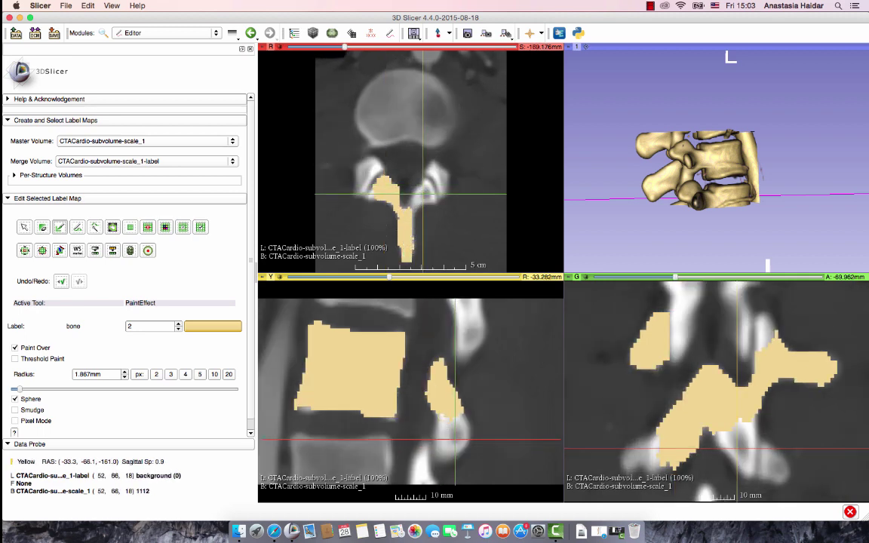
{"action": "mouse_move", "coordinate": [451, 433]}
{"action": "left_mouse_down"}
{"action": "mouse_move", "coordinate": [451, 425]}
{"action": "mouse_move", "coordinate": [448, 431]}
{"action": "left_mouse_up"}
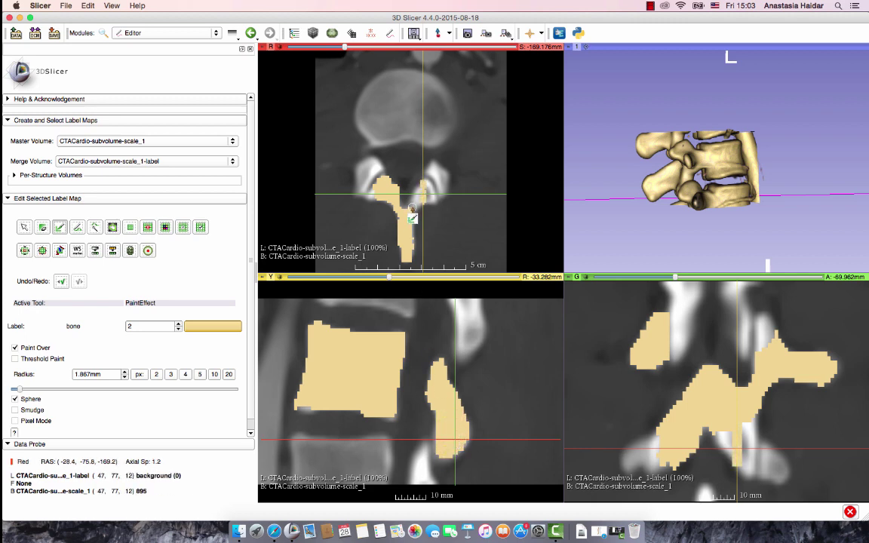
{"action": "scroll", "coordinate": [434, 377], "scroll_direction": "up", "scroll_amount": 1}
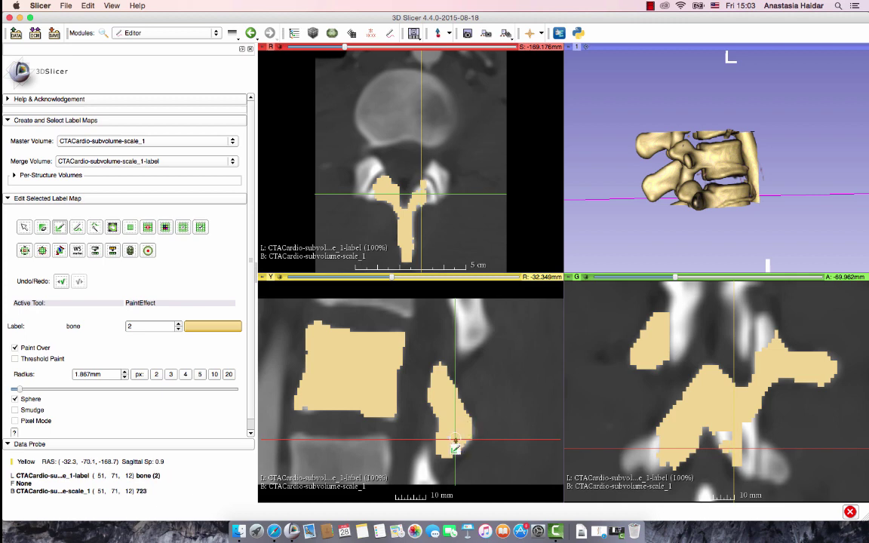
{"action": "key", "text": "shift"}
{"action": "mouse_move", "coordinate": [443, 436]}
{"action": "left_mouse_down"}
{"action": "mouse_move", "coordinate": [442, 415]}
{"action": "mouse_move", "coordinate": [455, 426]}
{"action": "left_mouse_up"}
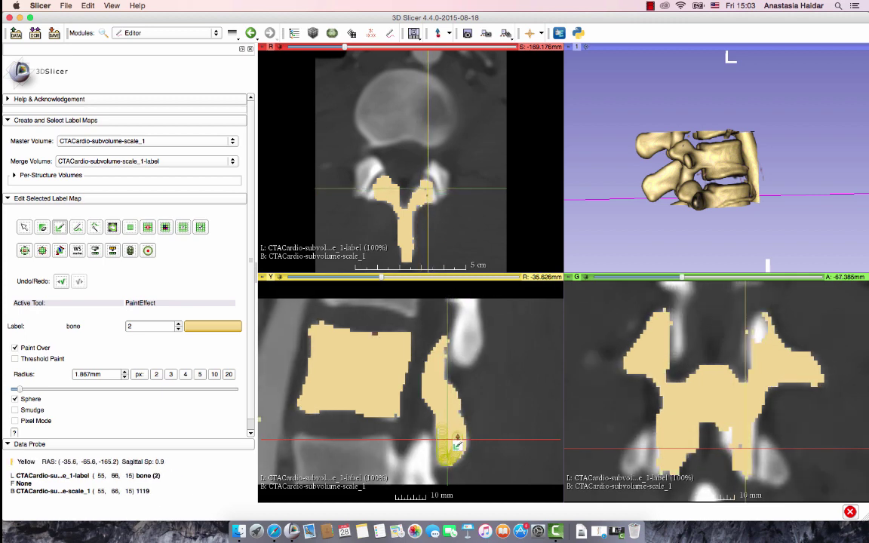
{"action": "left_click", "coordinate": [436, 387]}
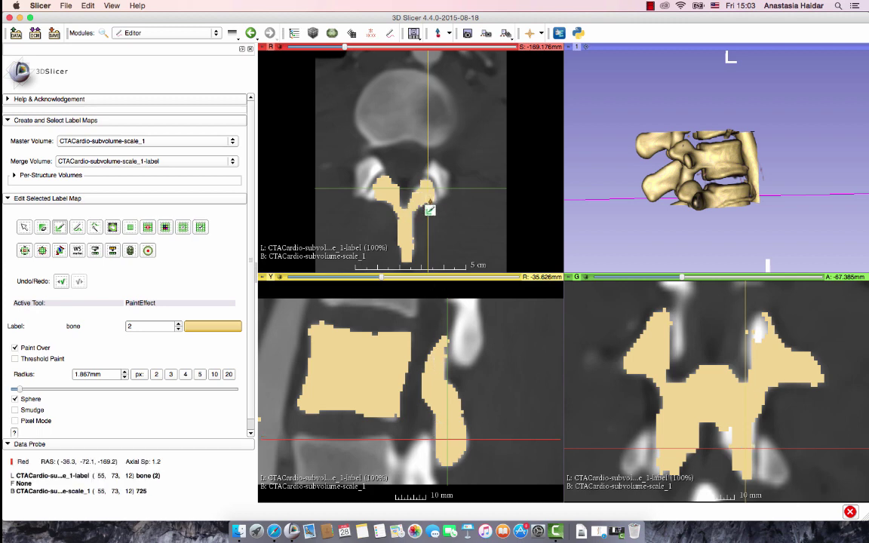
{"action": "key", "text": "shift"}
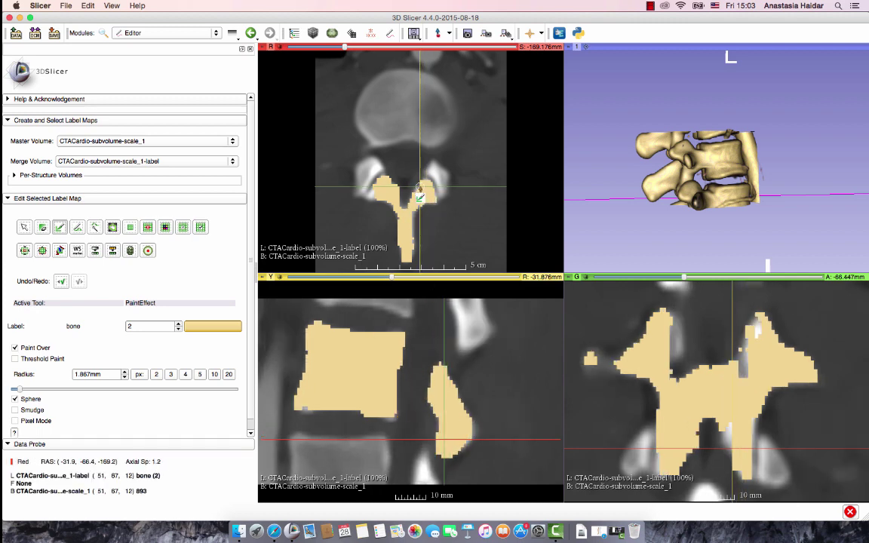
{"action": "key", "text": "shift"}
Step: Fill the gaps in the spinous process and the rear of the vertebral body on sagittal slices R -27.190 mm and R -28.127 mm
{"action": "key", "text": "shift"}
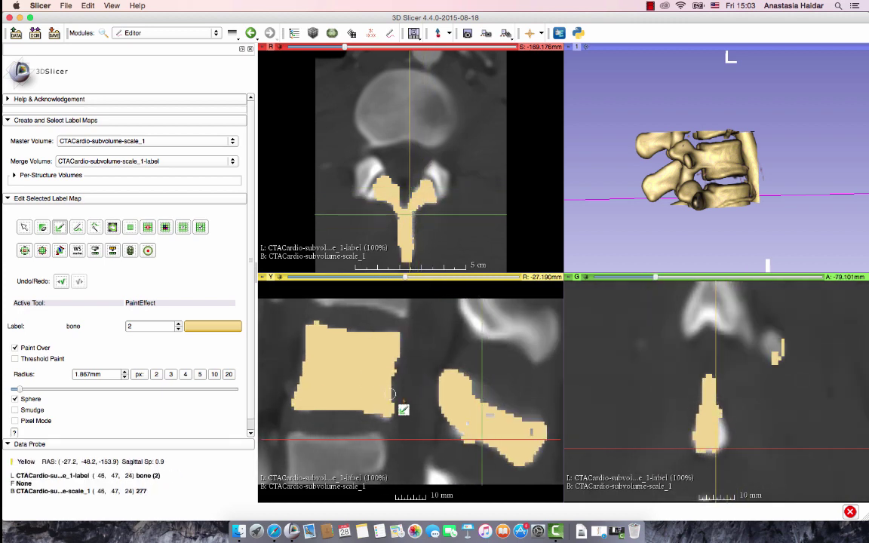
{"action": "key", "text": "shift"}
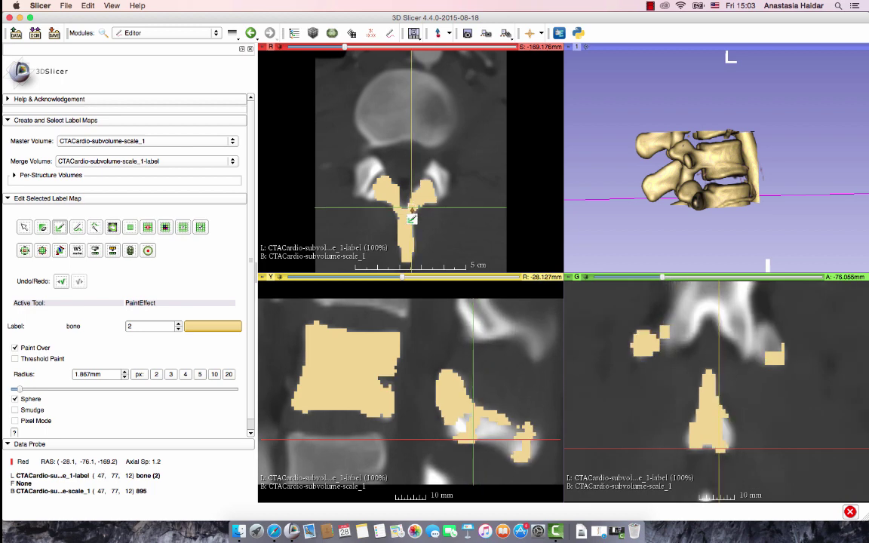
{"action": "left_click_drag", "start_coordinate": [458, 428], "coordinate": [475, 424]}
{"action": "mouse_move", "coordinate": [476, 421]}
{"action": "left_mouse_down"}
{"action": "mouse_move", "coordinate": [508, 431]}
{"action": "mouse_move", "coordinate": [500, 468]}
{"action": "left_mouse_up"}
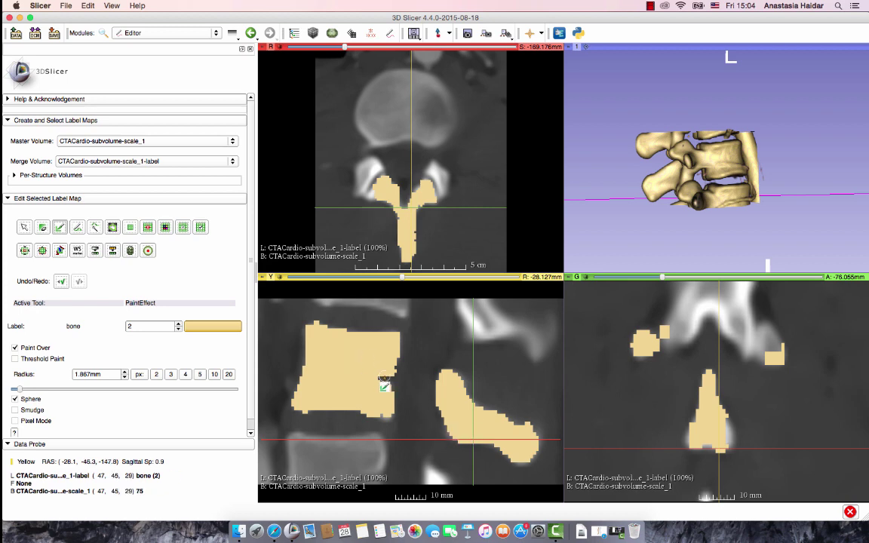
{"action": "key", "text": "shift"}
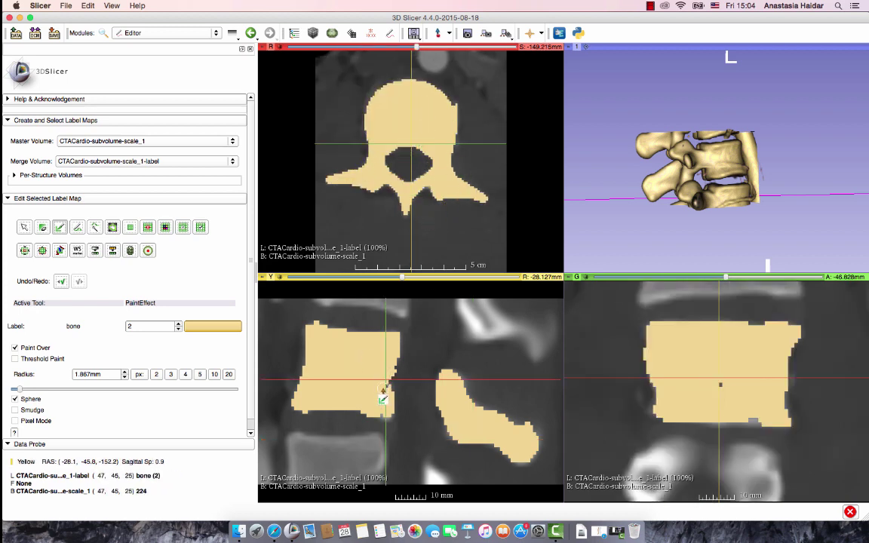
Step: Paint the missing parts of the spinous process and lamina as bone on sagittal slices R -23.909 mm and R -21.331 mm
{"action": "scroll", "coordinate": [419, 122], "scroll_direction": "down", "scroll_amount": 15}
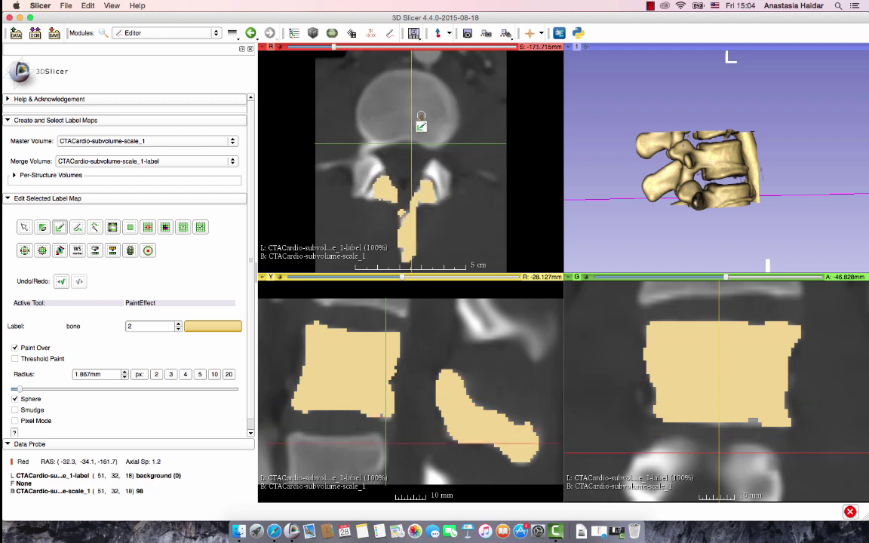
{"action": "key", "text": "shift"}
{"action": "left_click_drag", "start_coordinate": [510, 451], "coordinate": [530, 450]}
{"action": "mouse_move", "coordinate": [511, 409]}
{"action": "left_mouse_down"}
{"action": "mouse_move", "coordinate": [532, 427]}
{"action": "mouse_move", "coordinate": [514, 425]}
{"action": "left_mouse_up"}
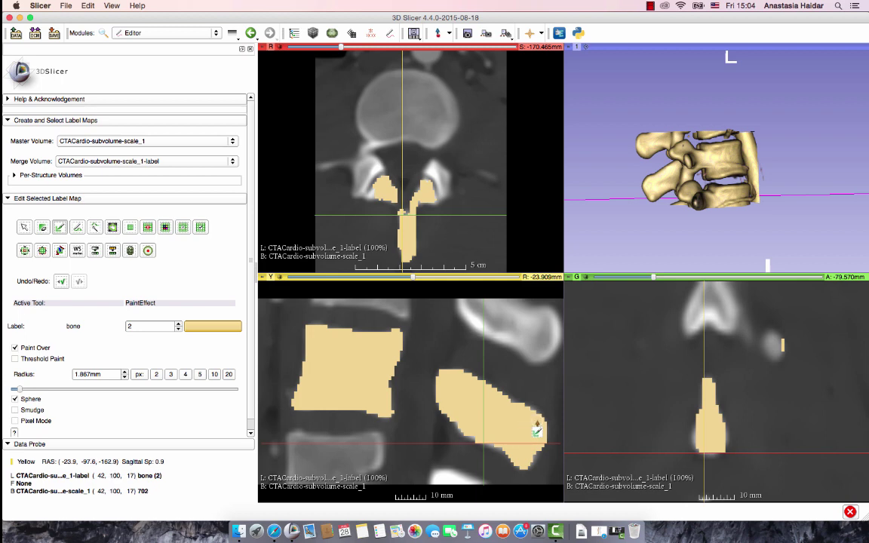
{"action": "key", "text": "shift"}
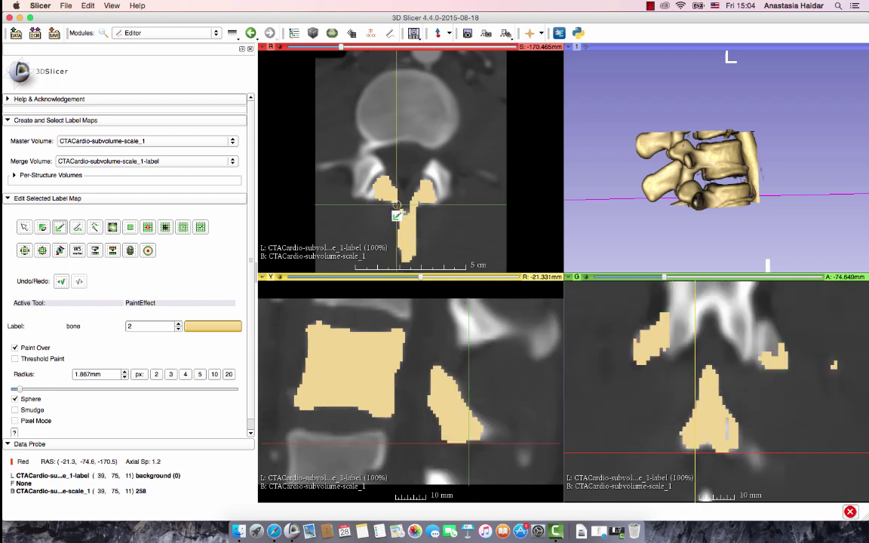
{"action": "left_click_drag", "start_coordinate": [483, 436], "coordinate": [478, 425]}
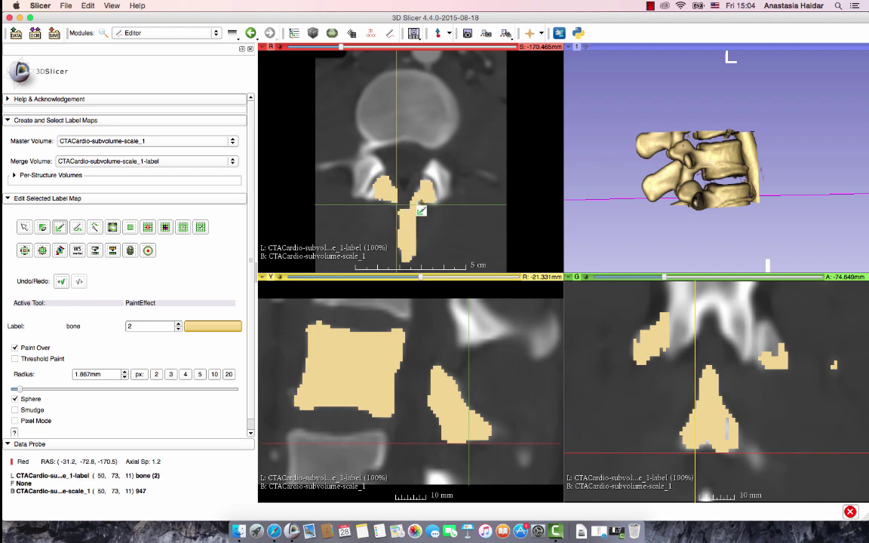
Step: Fill the spinous process with bone on axial slice S -169.215 mm and erase the label spilling past its side
{"action": "scroll", "coordinate": [389, 204], "scroll_direction": "up", "scroll_amount": 1}
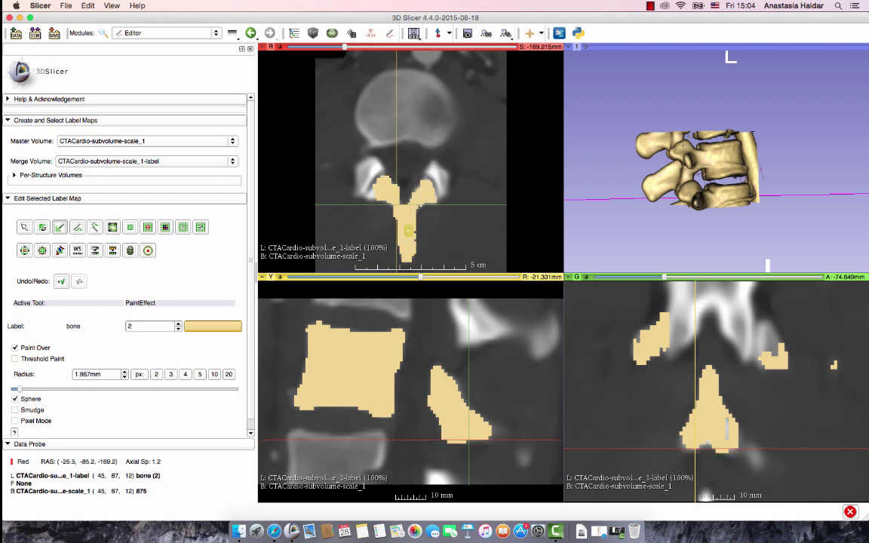
{"action": "key", "text": "shift"}
{"action": "left_click", "coordinate": [43, 227]}
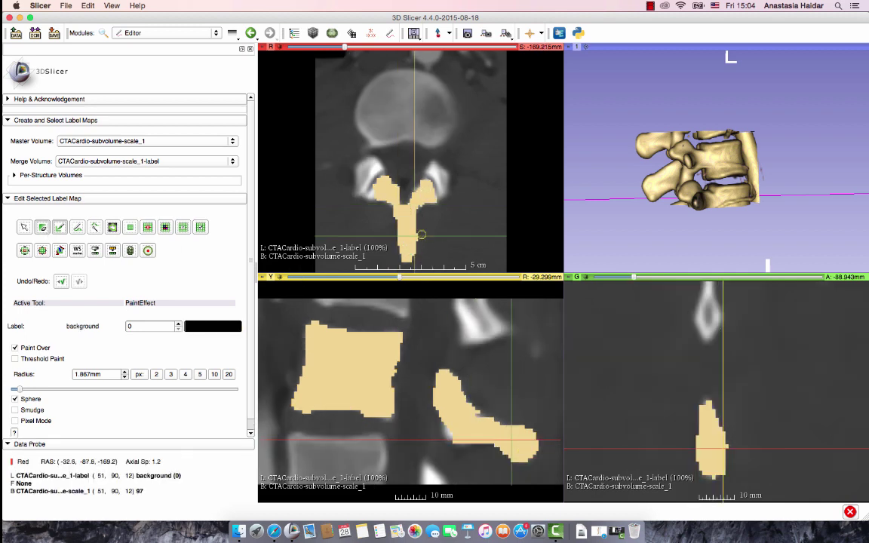
{"action": "key", "text": "e"}
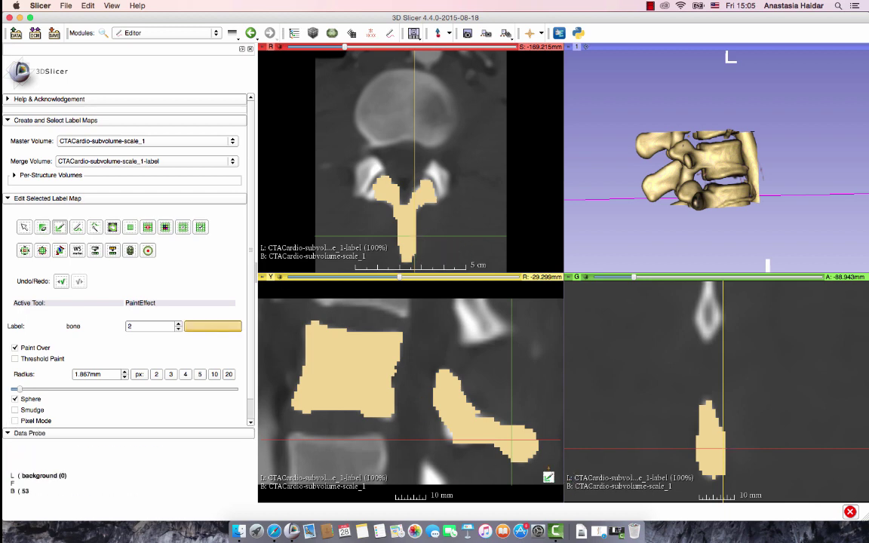
Step: Paint the missing edges of the laminae as bone on the axial slices from S -166.715 mm to S -162.965 mm
{"action": "scroll", "coordinate": [434, 230], "scroll_direction": "up", "scroll_amount": 2}
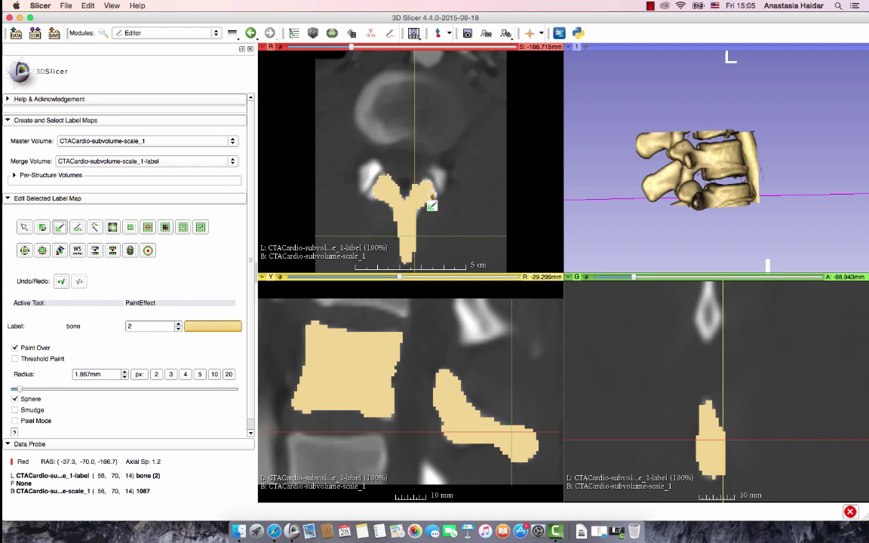
{"action": "scroll", "coordinate": [423, 211], "scroll_direction": "up", "scroll_amount": 2}
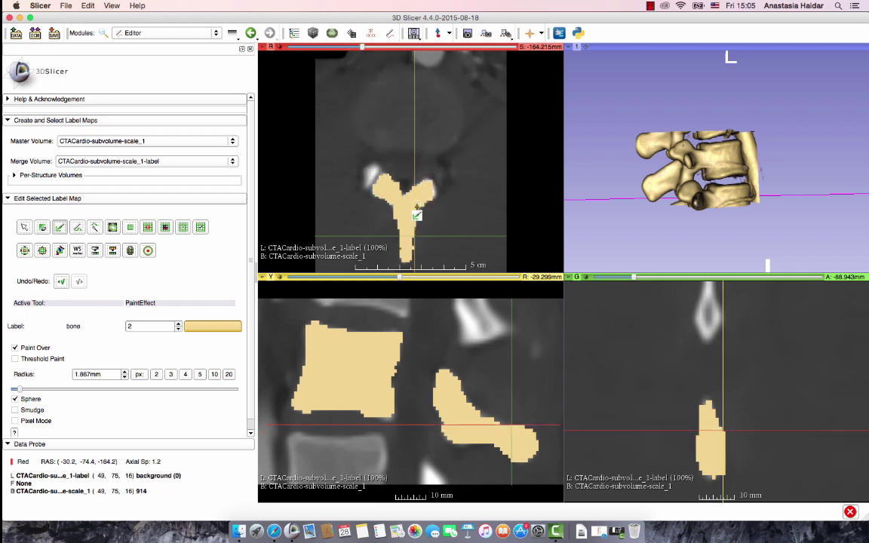
{"action": "scroll", "coordinate": [415, 217], "scroll_direction": "up", "scroll_amount": 1}
Step: Fill the missing tip and upper edge of the articular process with bone on sagittal slice R -44.765 mm
{"action": "key", "text": "shift"}
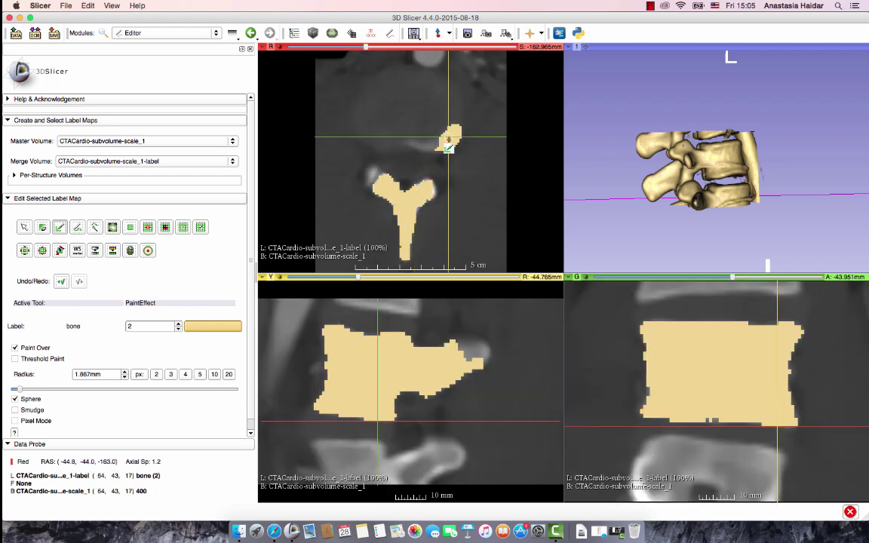
{"action": "left_click_drag", "start_coordinate": [470, 352], "coordinate": [468, 365]}
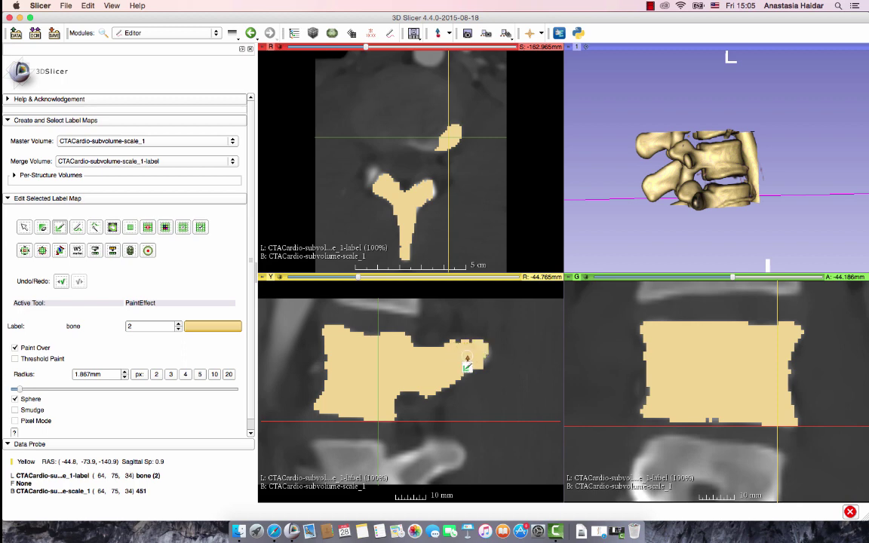
{"action": "key", "text": "e"}
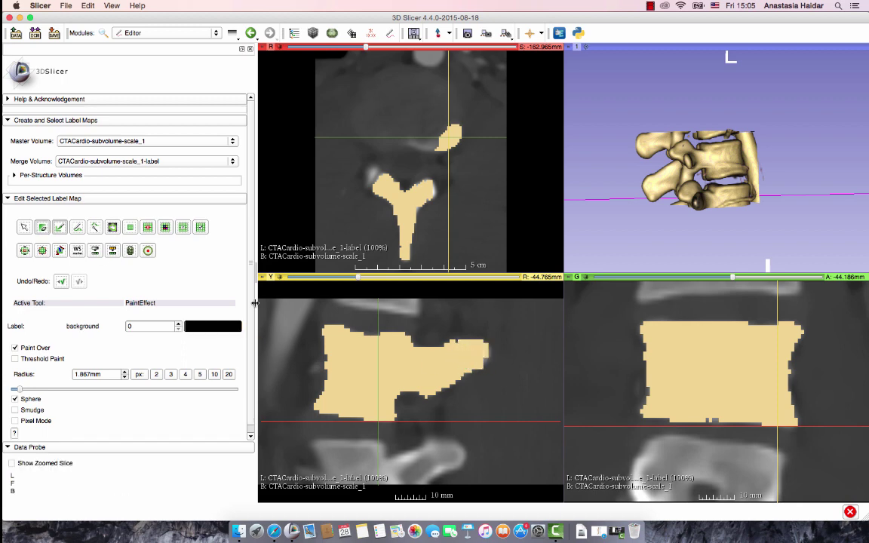
{"action": "key", "text": "e"}
{"action": "mouse_move", "coordinate": [415, 355]}
{"action": "left_mouse_down"}
{"action": "mouse_move", "coordinate": [451, 348]}
{"action": "mouse_move", "coordinate": [442, 362]}
{"action": "left_mouse_up"}
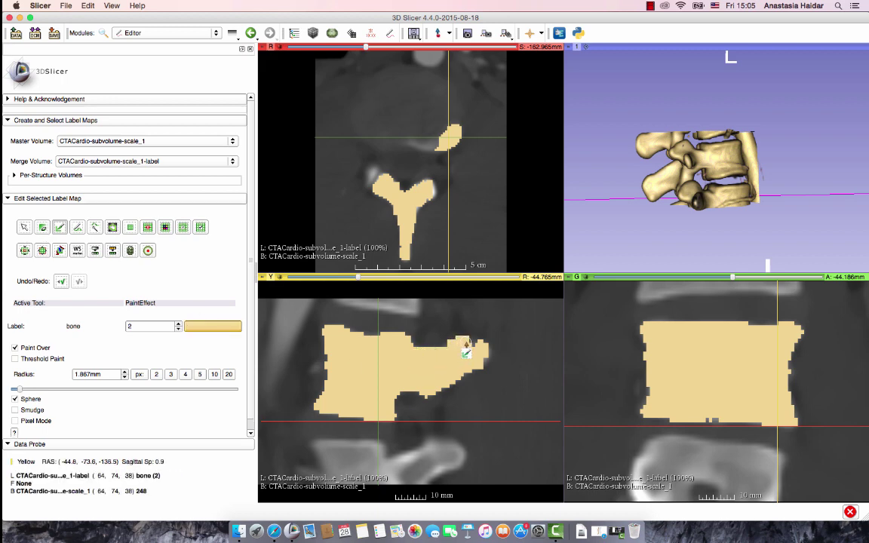
Step: Fill the gaps in the vertebral body's lower endplate with bone on axial slices S -161.715 mm and S -160.465 mm
{"action": "scroll", "coordinate": [359, 226], "scroll_direction": "up", "scroll_amount": 1}
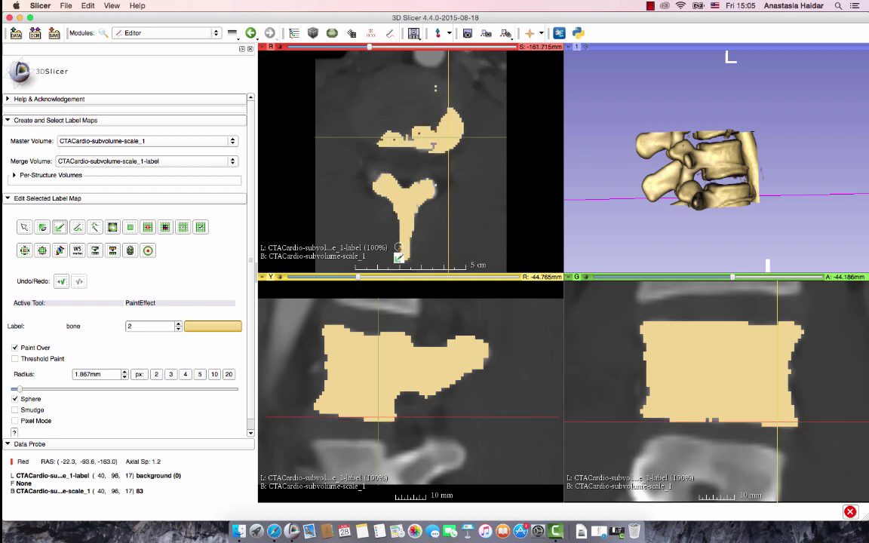
{"action": "left_click_drag", "start_coordinate": [418, 144], "coordinate": [404, 142]}
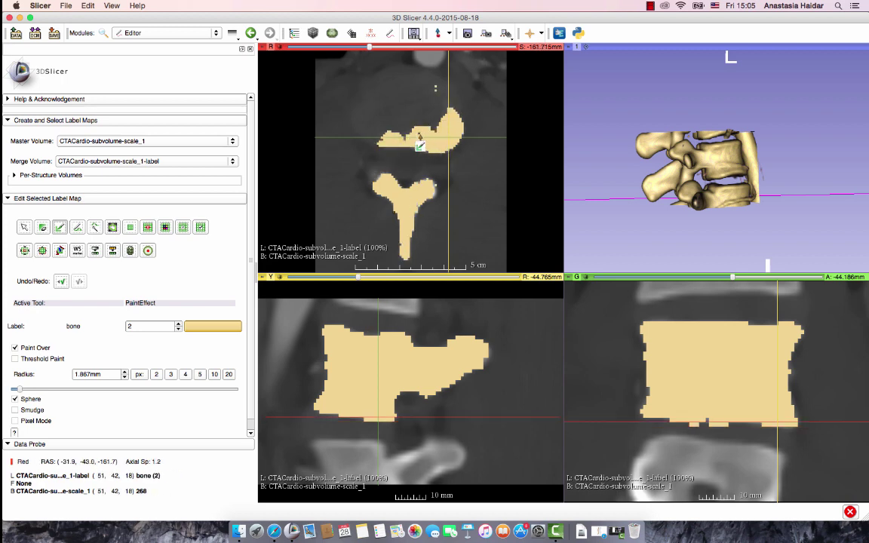
{"action": "left_click", "coordinate": [42, 227]}
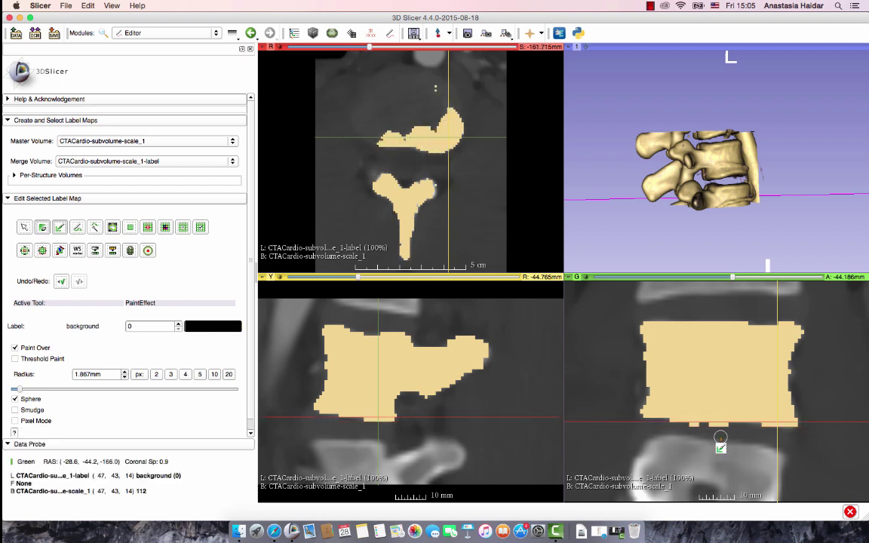
{"action": "scroll", "coordinate": [407, 211], "scroll_direction": "up", "scroll_amount": 2}
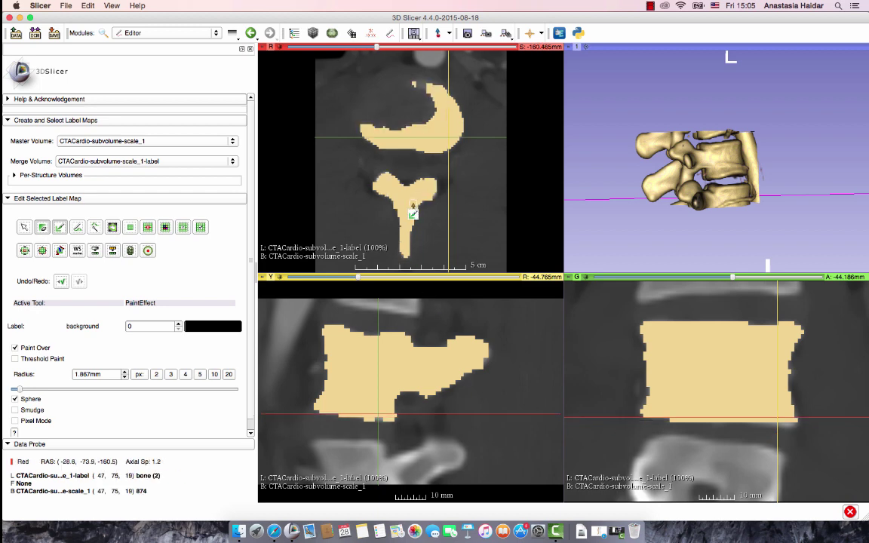
{"action": "left_click", "coordinate": [42, 227]}
{"action": "left_click_drag", "start_coordinate": [423, 84], "coordinate": [425, 83]}
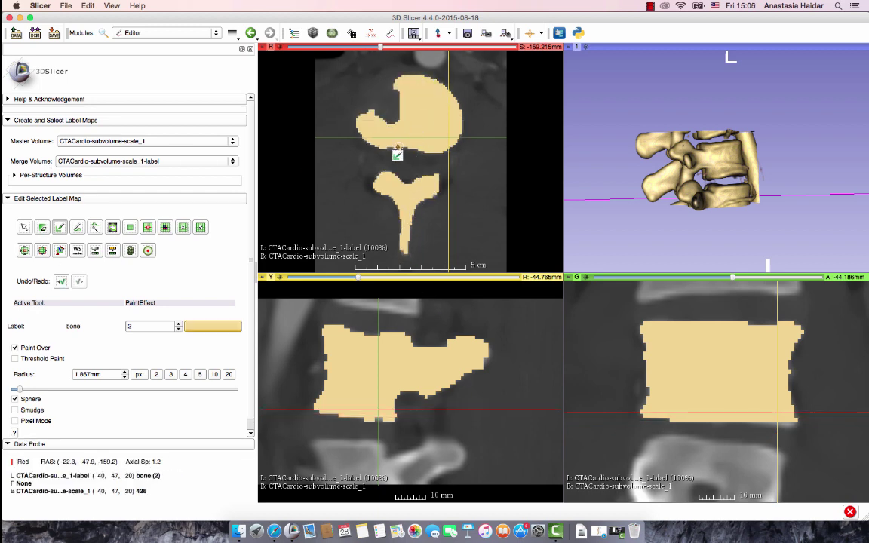
{"action": "scroll", "coordinate": [404, 147], "scroll_direction": "up", "scroll_amount": 1}
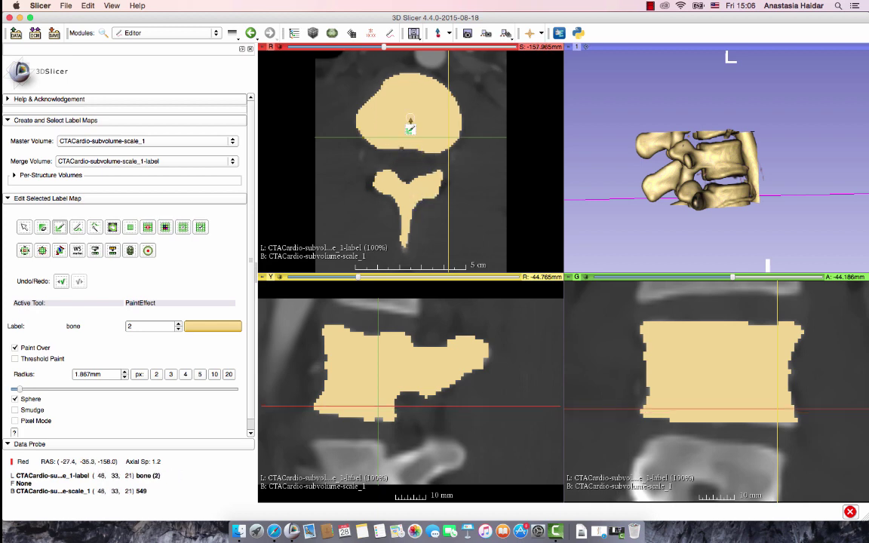
Step: Touch up the first transverse process and adjoining articular process as bone on axial slice S -141.715 mm with a 0.467 mm brush
{"action": "scroll", "coordinate": [391, 122], "scroll_direction": "up", "scroll_amount": 5}
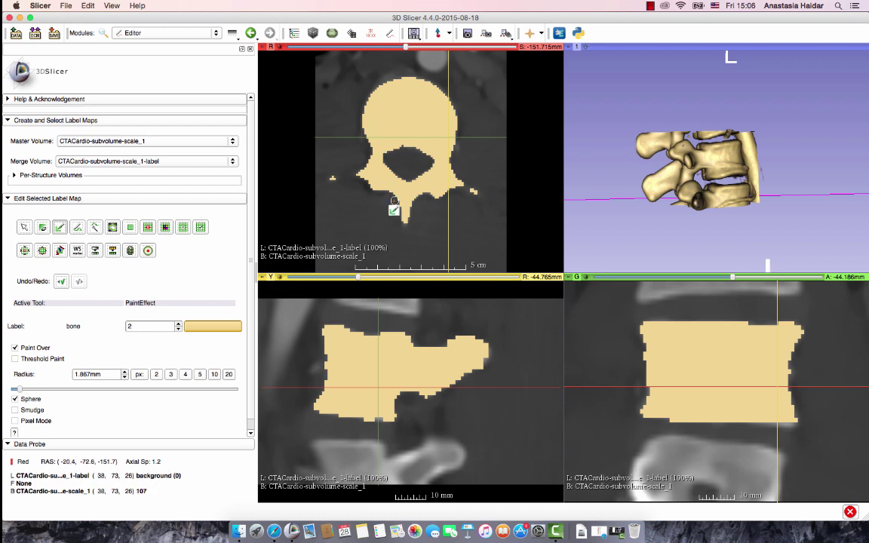
{"action": "scroll", "coordinate": [400, 194], "scroll_direction": "up", "scroll_amount": 3}
{"action": "key", "text": "e"}
{"action": "scroll", "coordinate": [471, 116], "scroll_direction": "up", "scroll_amount": 2}
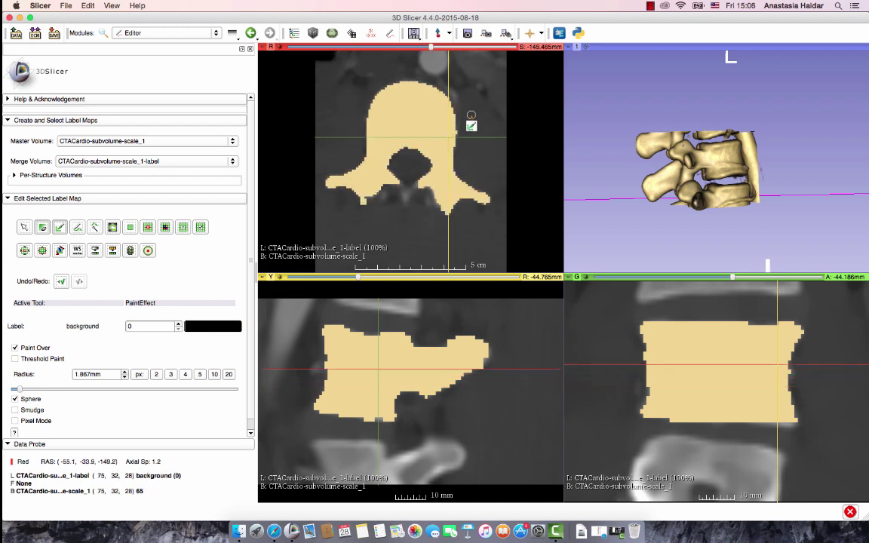
{"action": "key", "text": "shift"}
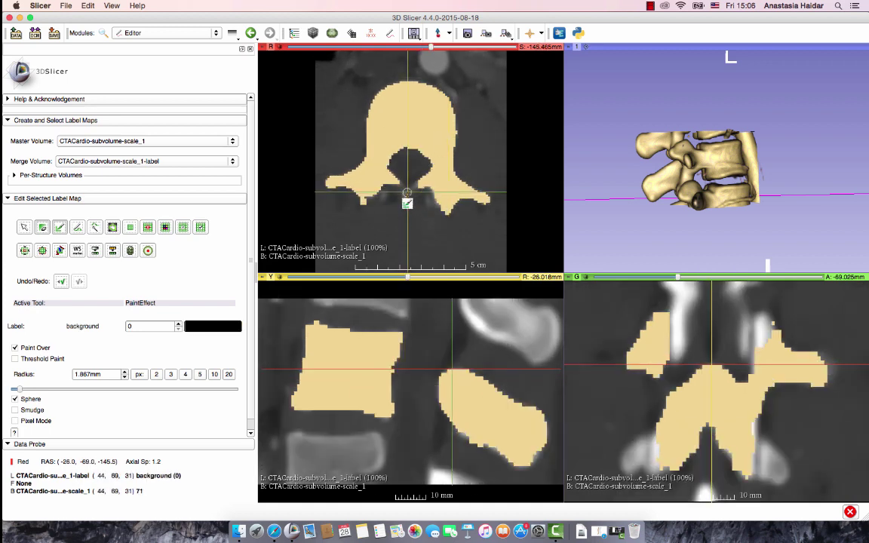
{"action": "scroll", "coordinate": [407, 193], "scroll_direction": "up", "scroll_amount": 3}
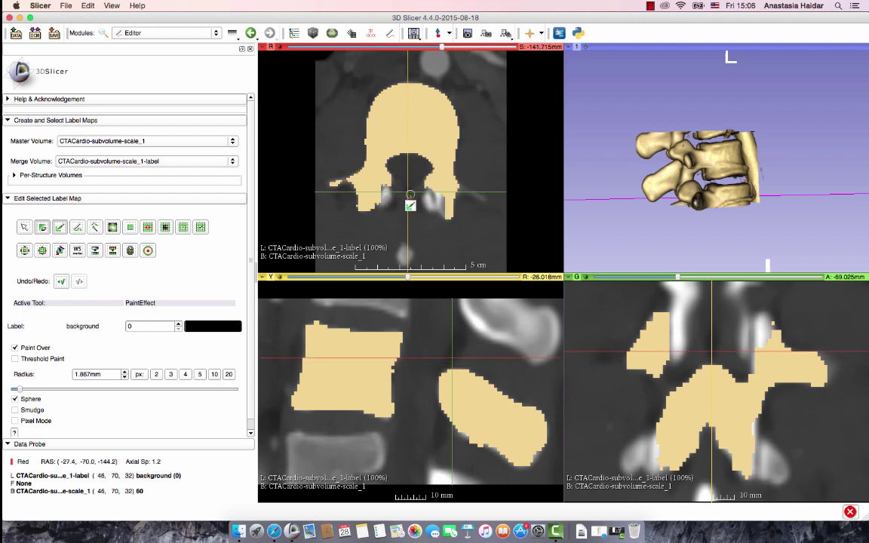
{"action": "left_click", "coordinate": [44, 231]}
{"action": "triple_click", "coordinate": [126, 377]}
{"action": "left_click", "coordinate": [344, 181]}
{"action": "left_click_drag", "start_coordinate": [386, 187], "coordinate": [383, 185]}
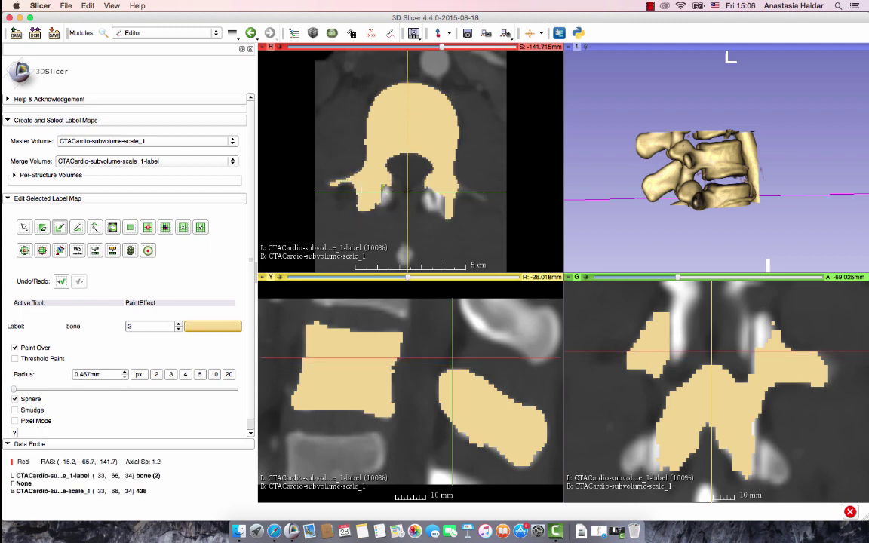
Step: Fill the superior articular process with bone on sagittal slice R -40.547 mm using a 1.867 mm brush
{"action": "key", "text": "shift"}
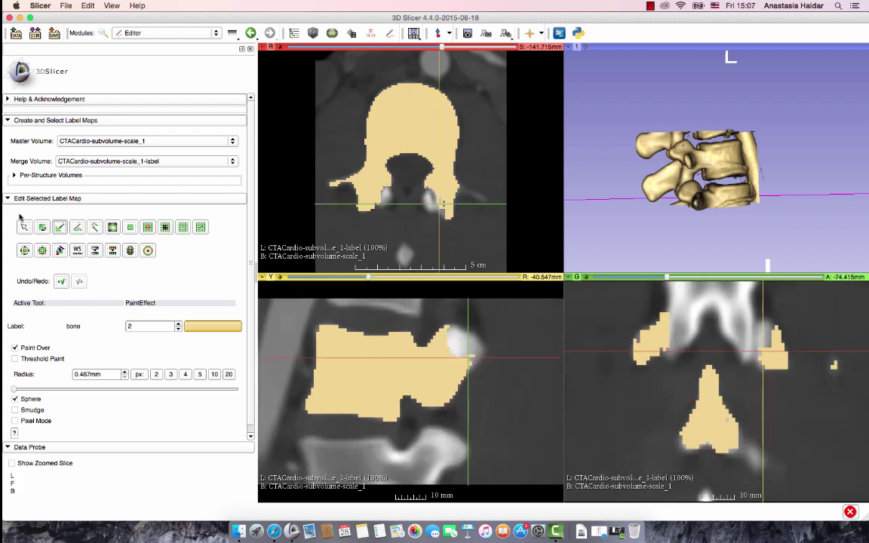
{"action": "left_click", "coordinate": [156, 375]}
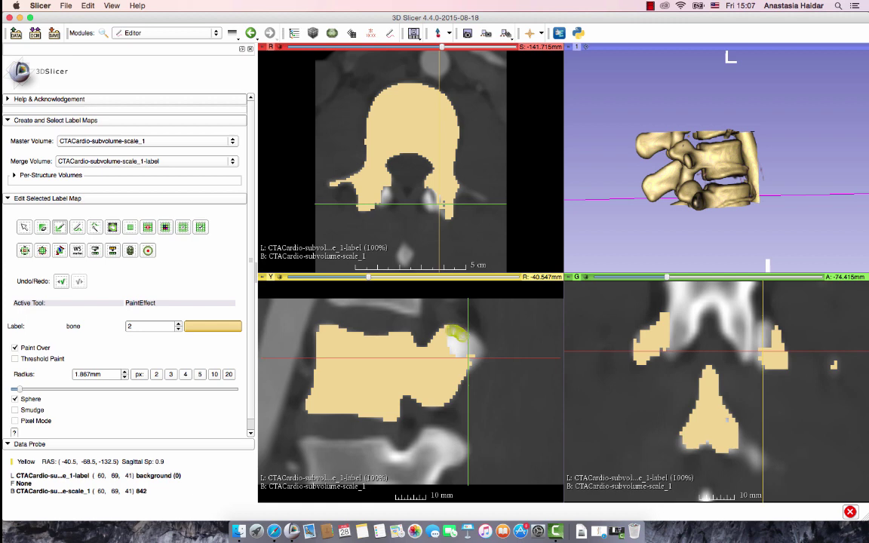
{"action": "mouse_move", "coordinate": [473, 341]}
{"action": "left_mouse_down"}
{"action": "mouse_move", "coordinate": [478, 352]}
{"action": "mouse_move", "coordinate": [457, 348]}
{"action": "left_mouse_up"}
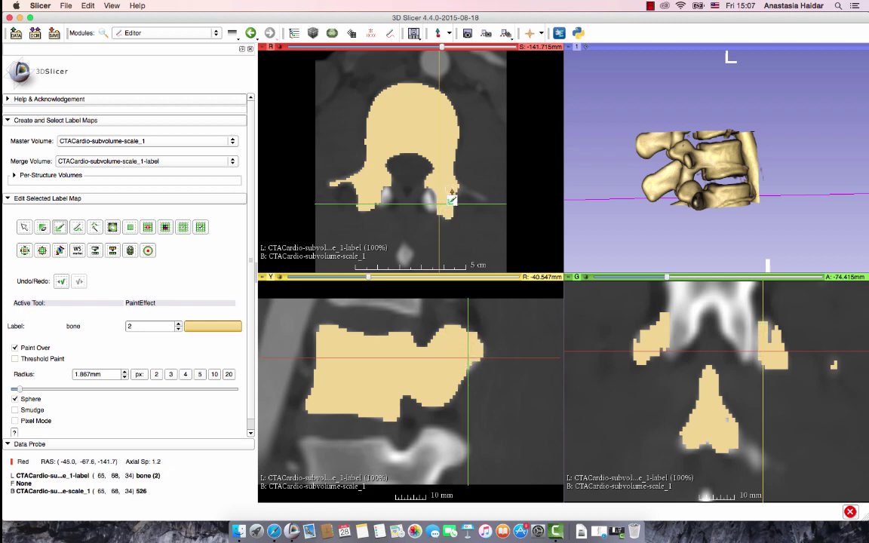
Step: Paint the thin unlabelled transverse process as bone on axial slice S -141.715 mm with a 0.467 mm brush
{"action": "left_click", "coordinate": [125, 377]}
{"action": "left_click", "coordinate": [124, 377]}
{"action": "left_click", "coordinate": [125, 376]}
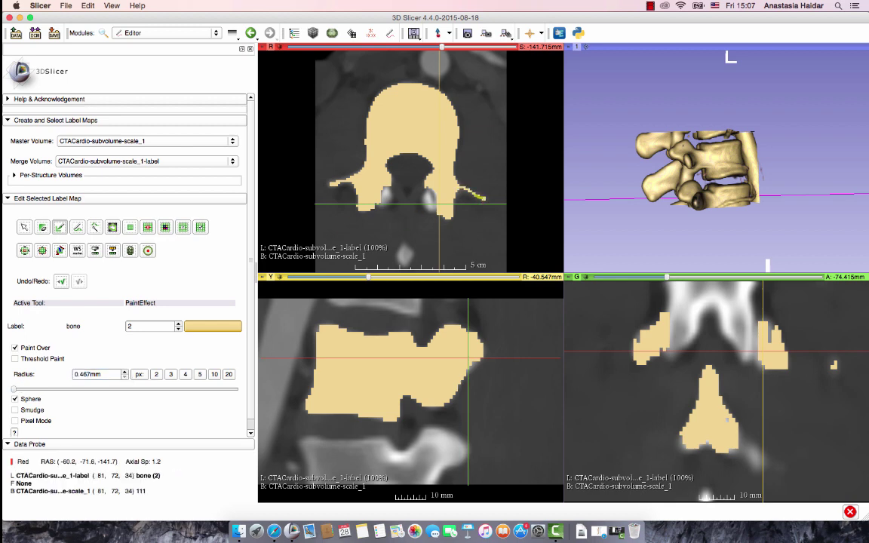
{"action": "key", "text": "shift"}
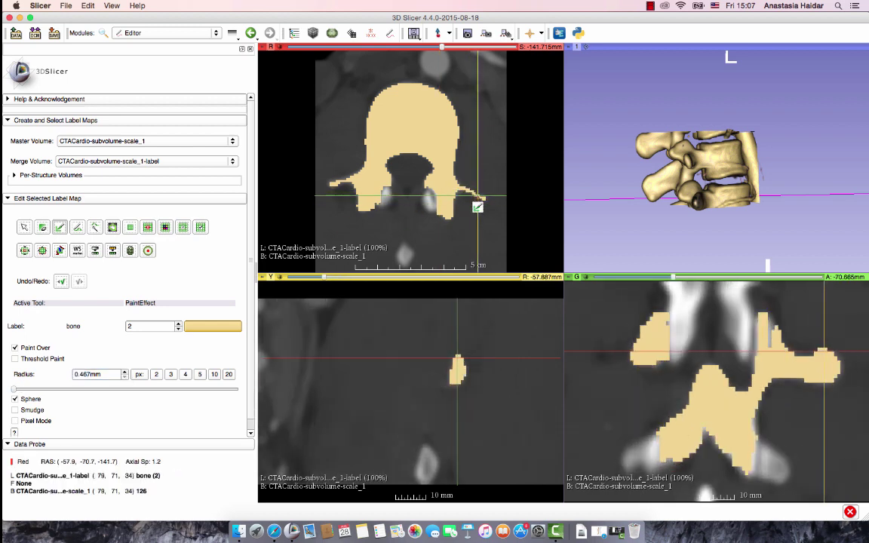
{"action": "left_click_drag", "start_coordinate": [458, 184], "coordinate": [466, 188]}
Step: Fill the small gaps in the articular processes with bone on the axial slices from S -140.465 mm to S -137.965 mm
{"action": "scroll", "coordinate": [453, 198], "scroll_direction": "up", "scroll_amount": 1}
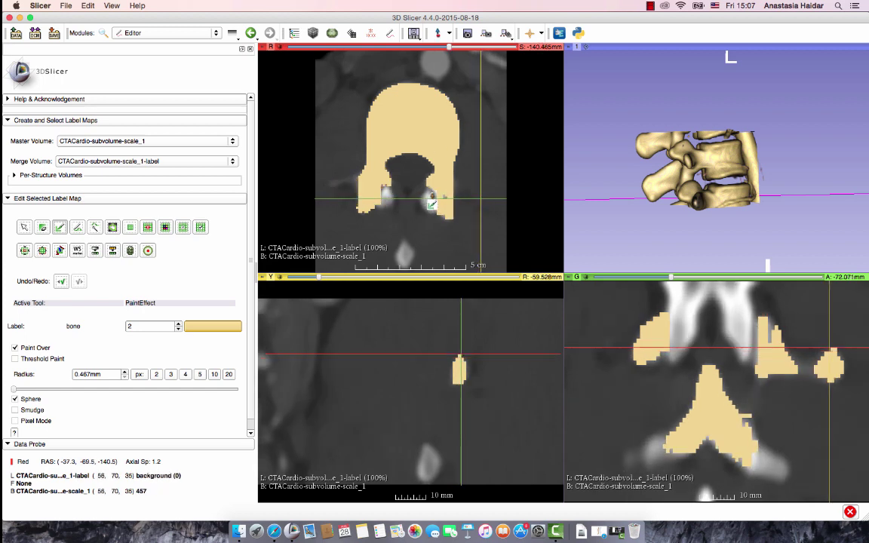
{"action": "scroll", "coordinate": [444, 195], "scroll_direction": "up", "scroll_amount": 1}
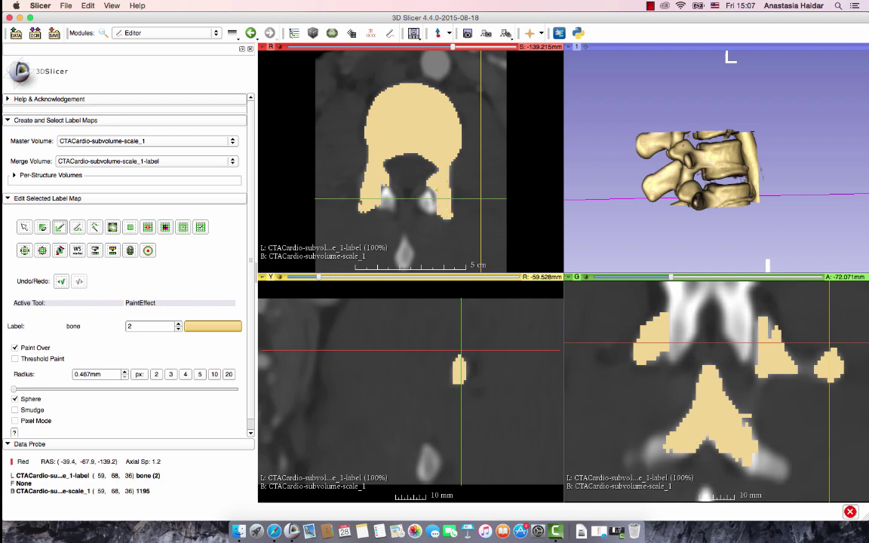
{"action": "scroll", "coordinate": [446, 207], "scroll_direction": "up", "scroll_amount": 1}
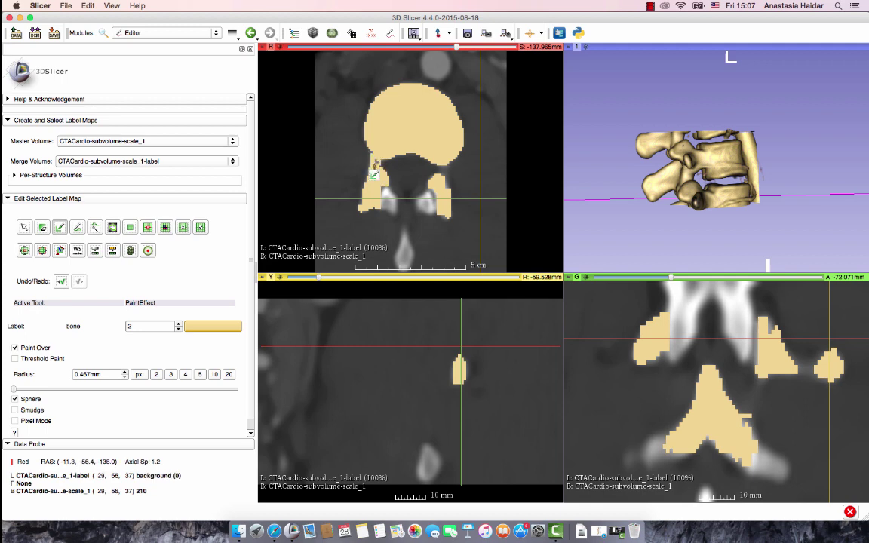
{"action": "key", "text": "shift"}
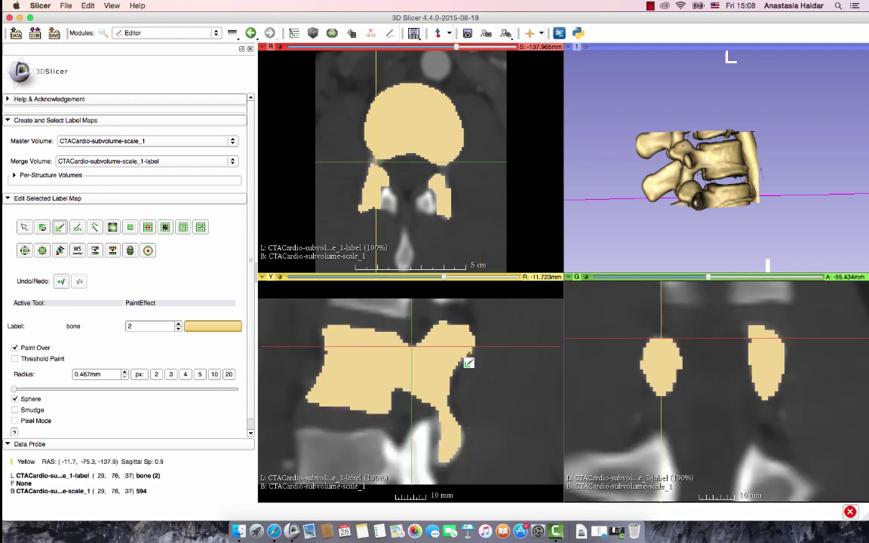
Step: Fill the articular process gap on axial slice S -136.715 mm, and on sagittal slice R -42.421 mm with a 1.867 mm brush
{"action": "scroll", "coordinate": [440, 208], "scroll_direction": "up", "scroll_amount": 1}
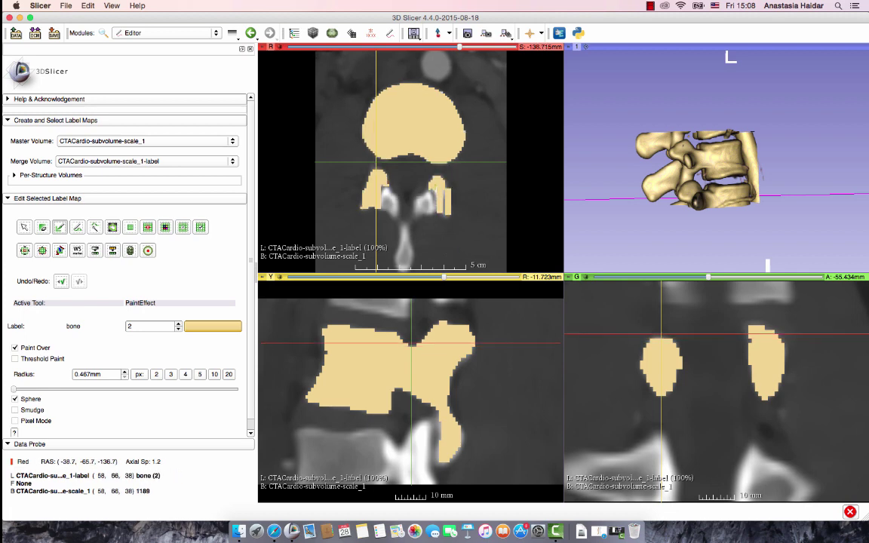
{"action": "key", "text": "shift"}
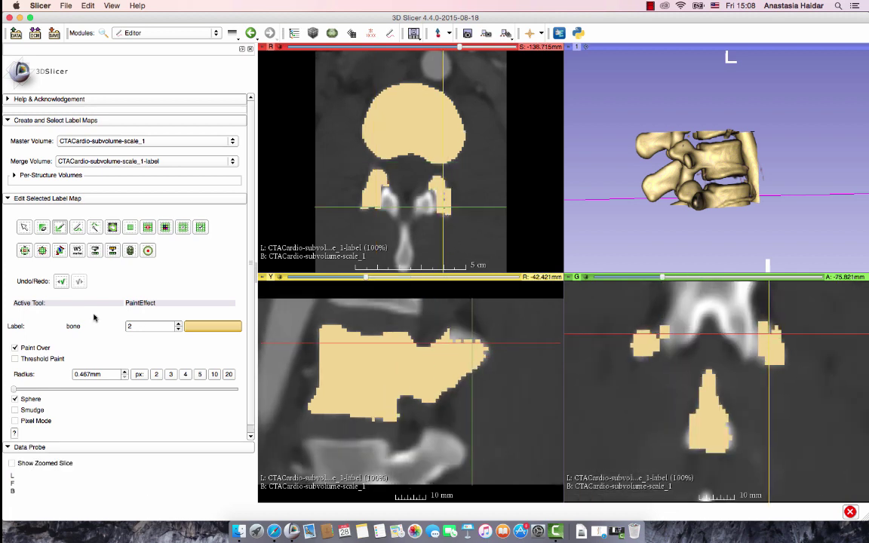
{"action": "left_click", "coordinate": [155, 374]}
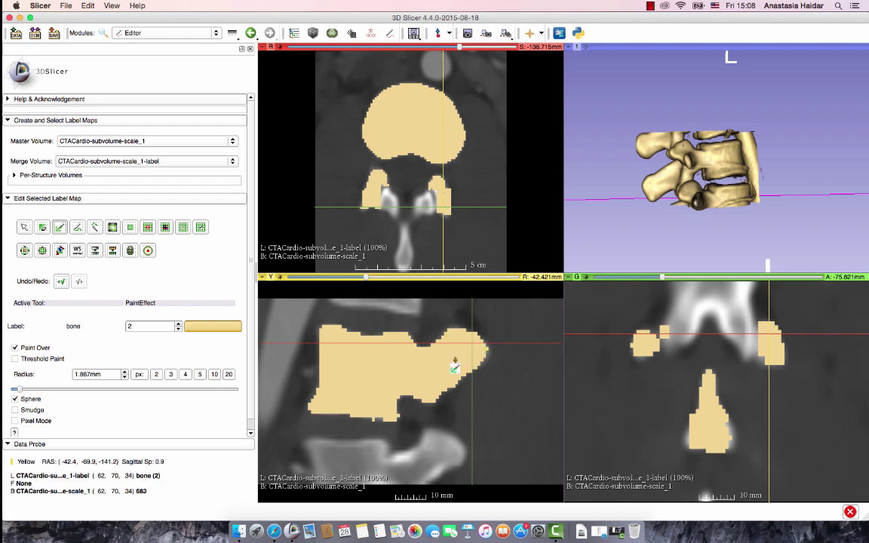
Step: Paint the missing part of the superior articular process as bone on sagittal slice R -38.438 mm
{"action": "scroll", "coordinate": [435, 198], "scroll_direction": "up", "scroll_amount": 1}
{"action": "key", "text": "shift"}
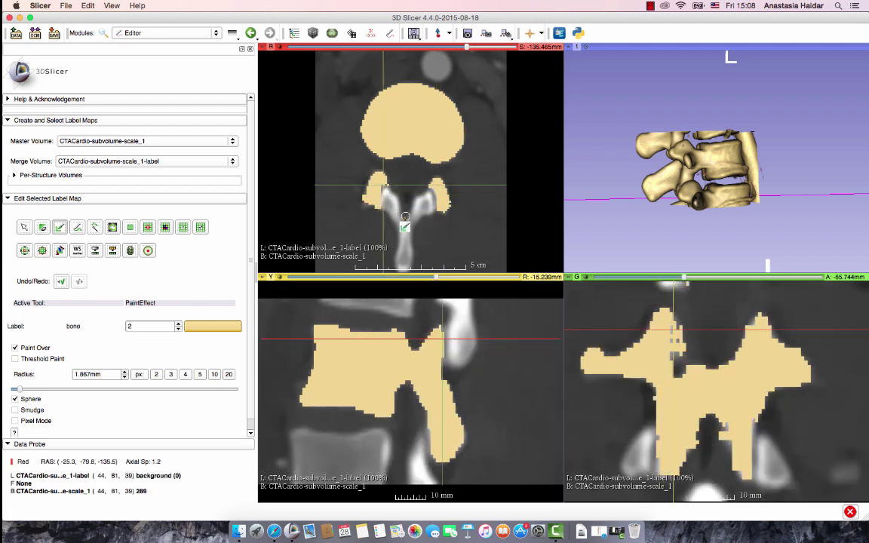
{"action": "scroll", "coordinate": [402, 214], "scroll_direction": "up", "scroll_amount": 1}
{"action": "key", "text": "shift"}
{"action": "key", "text": "shift"}
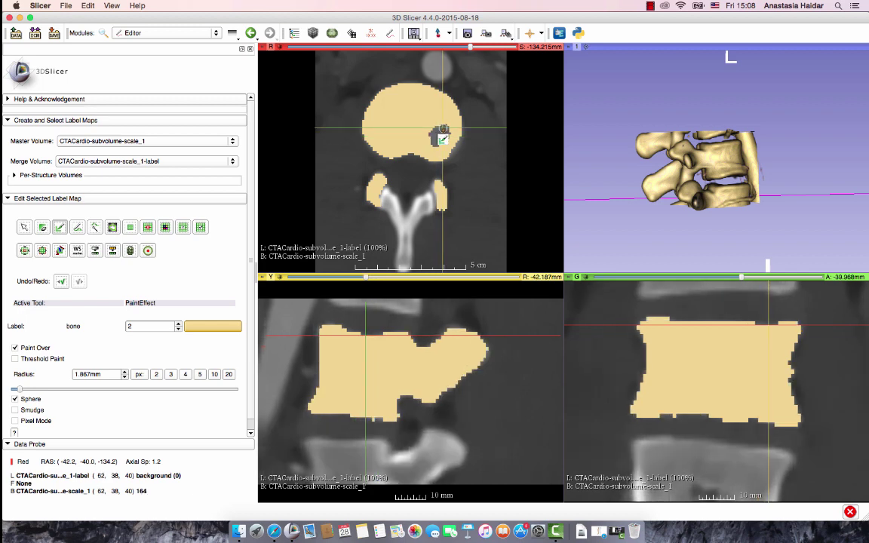
{"action": "mouse_move", "coordinate": [448, 337]}
{"action": "left_mouse_down"}
{"action": "mouse_move", "coordinate": [461, 332]}
{"action": "mouse_move", "coordinate": [459, 349]}
{"action": "left_mouse_up"}
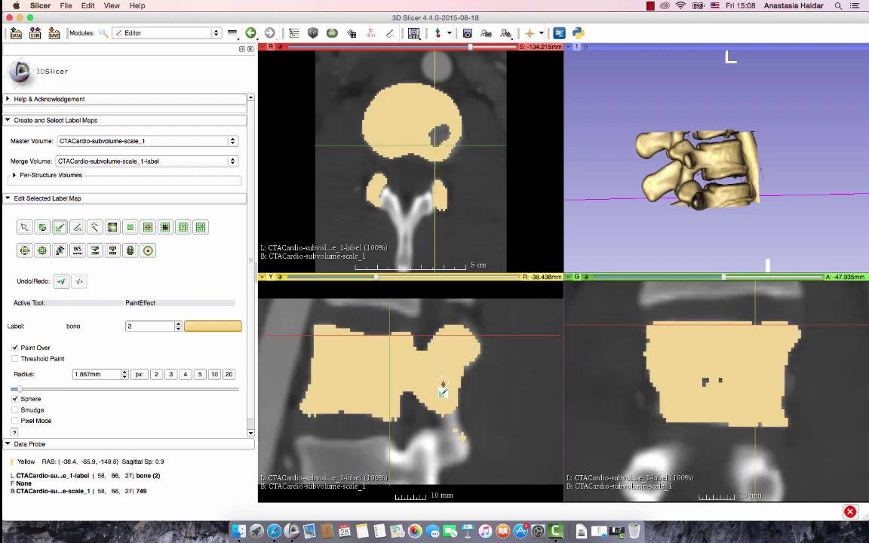
Step: Fill the lamina and the superior and inferior articular processes with bone on sagittal slice R -37.504 mm
{"action": "scroll", "coordinate": [443, 382], "scroll_direction": "down", "scroll_amount": 3}
{"action": "scroll", "coordinate": [443, 382], "scroll_direction": "up", "scroll_amount": 8}
{"action": "scroll", "coordinate": [442, 381], "scroll_direction": "down", "scroll_amount": 4}
{"action": "key", "text": "shift"}
{"action": "key", "text": "shift"}
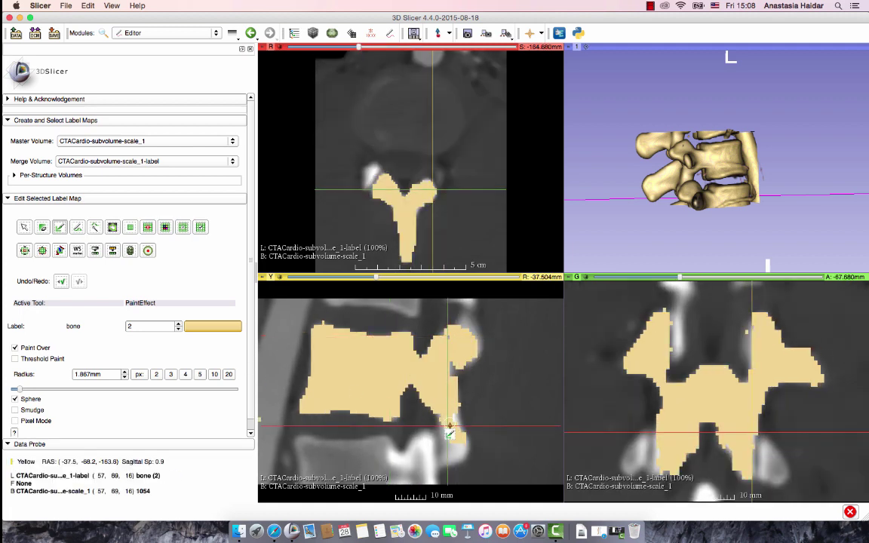
{"action": "mouse_move", "coordinate": [454, 429]}
{"action": "left_mouse_down"}
{"action": "mouse_move", "coordinate": [454, 460]}
{"action": "mouse_move", "coordinate": [450, 368]}
{"action": "left_mouse_up"}
{"action": "mouse_move", "coordinate": [465, 325]}
{"action": "left_mouse_down"}
{"action": "mouse_move", "coordinate": [473, 341]}
{"action": "mouse_move", "coordinate": [461, 325]}
{"action": "left_mouse_up"}
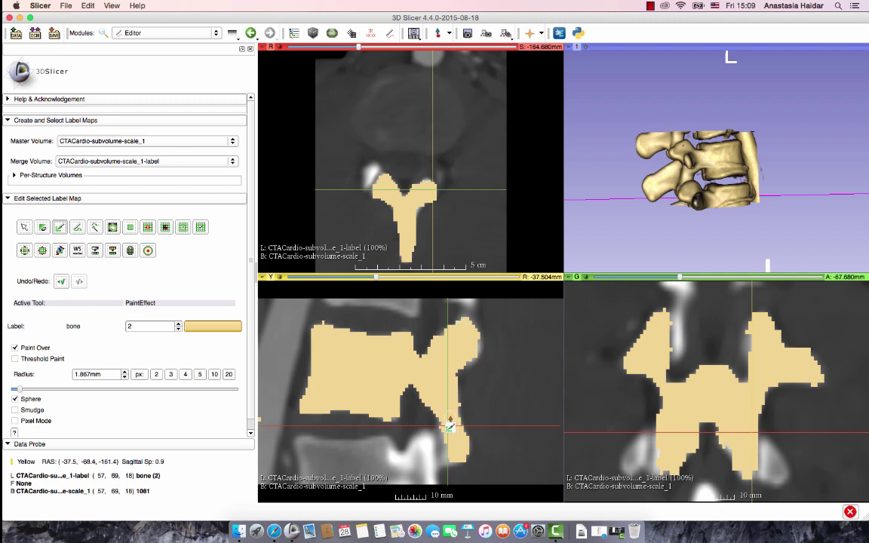
Step: Erase the bone label covering the neighbouring vertebra's articular process on sagittal slice R -36.570 mm
{"action": "scroll", "coordinate": [450, 424], "scroll_direction": "up", "scroll_amount": 1}
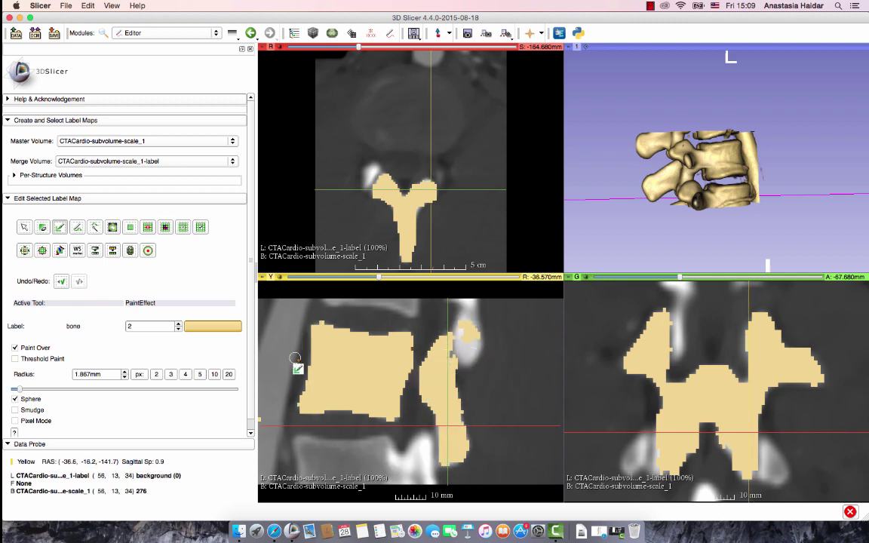
{"action": "left_click", "coordinate": [42, 227]}
{"action": "left_click_drag", "start_coordinate": [469, 328], "coordinate": [466, 345]}
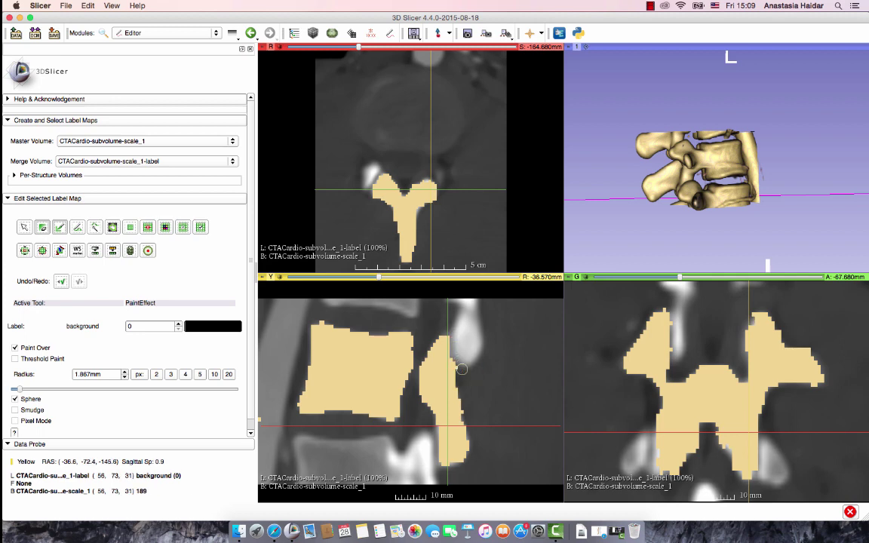
{"action": "key", "text": "shift"}
{"action": "scroll", "coordinate": [467, 342], "scroll_direction": "up", "scroll_amount": 1}
{"action": "scroll", "coordinate": [450, 150], "scroll_direction": "down", "scroll_amount": 7}
{"action": "scroll", "coordinate": [448, 147], "scroll_direction": "up", "scroll_amount": 4}
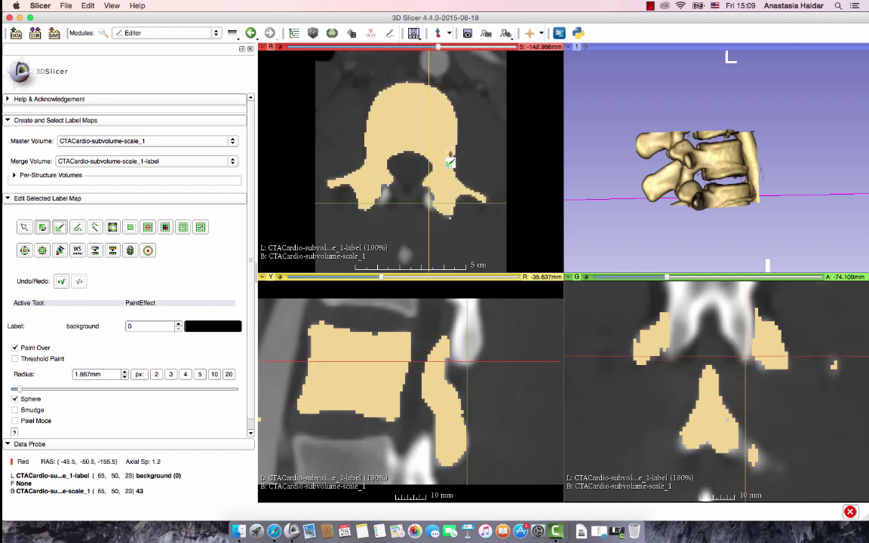
Step: Review the vertebra's bone label through the axial and sagittal slices for leftover or missing areas
{"action": "scroll", "coordinate": [491, 160], "scroll_direction": "up", "scroll_amount": 4}
{"action": "key", "text": "shift"}
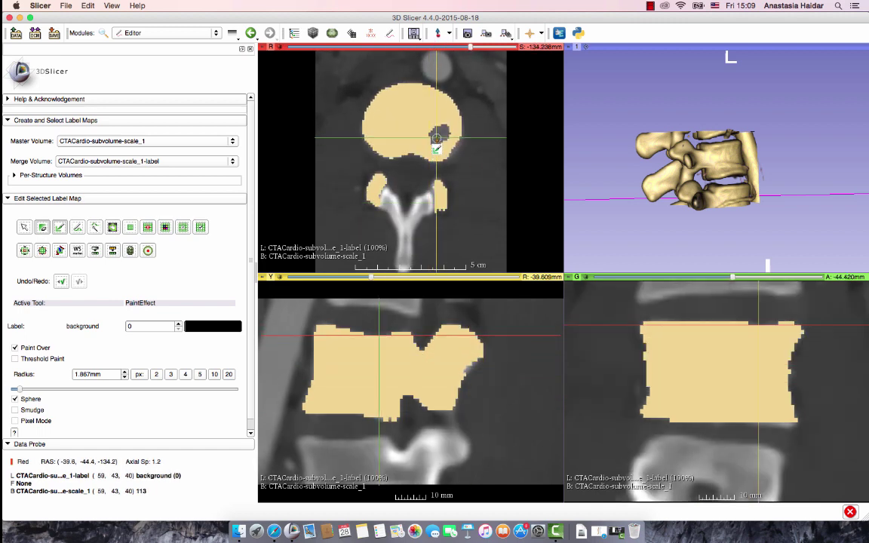
{"action": "scroll", "coordinate": [453, 144], "scroll_direction": "up", "scroll_amount": 8}
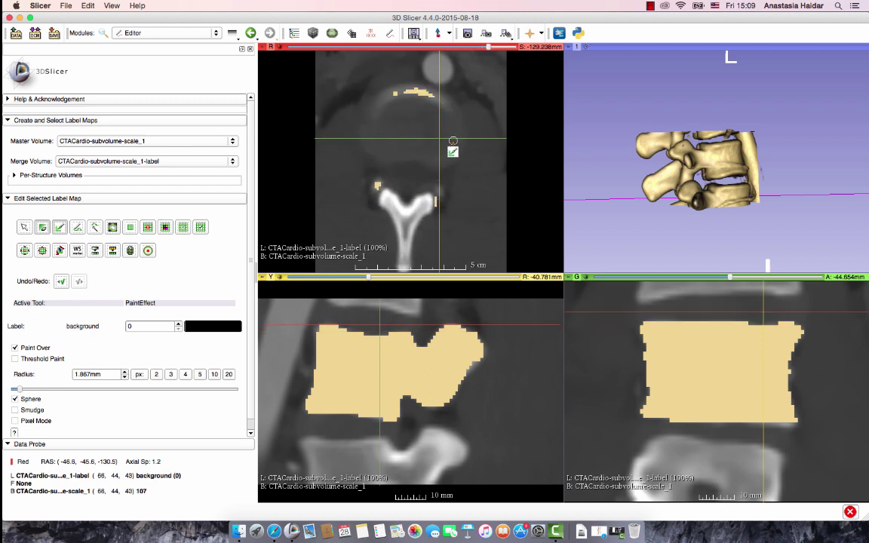
{"action": "scroll", "coordinate": [416, 213], "scroll_direction": "down", "scroll_amount": 14}
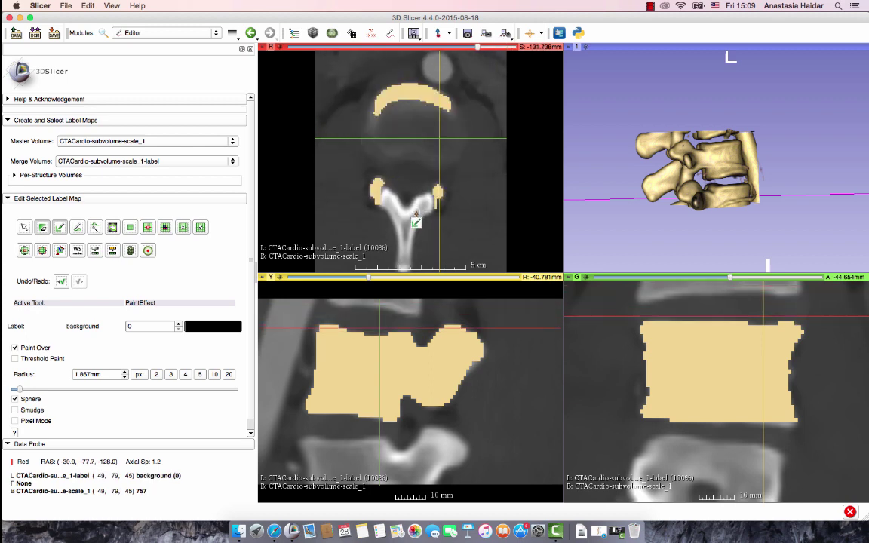
{"action": "scroll", "coordinate": [416, 214], "scroll_direction": "down", "scroll_amount": 6}
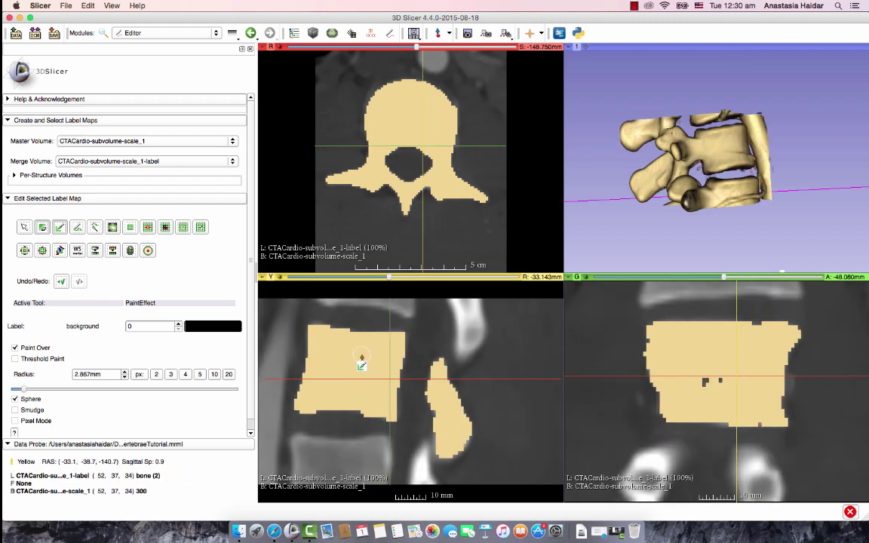
{"action": "scroll", "coordinate": [389, 289], "scroll_direction": "down", "scroll_amount": 1}
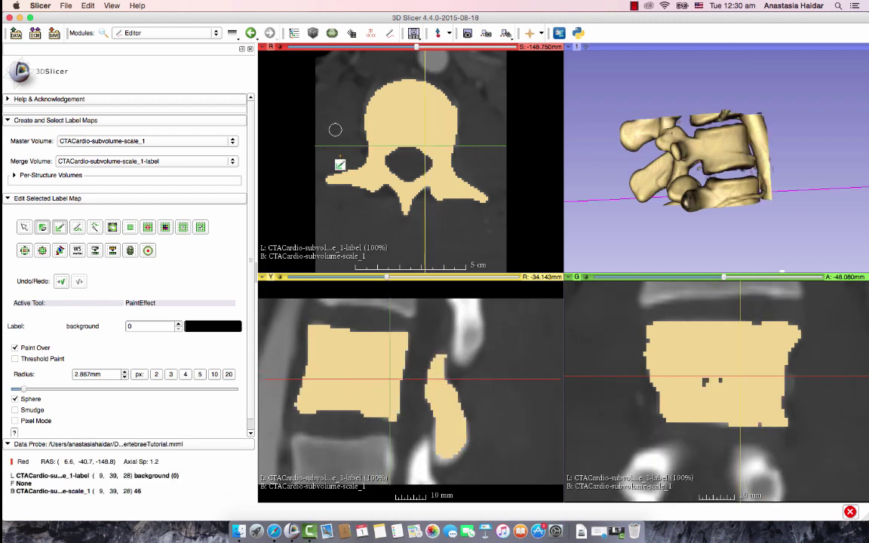
{"action": "left_click_drag", "start_coordinate": [416, 48], "coordinate": [323, 48]}
Step: Display the CTACardio-subvolume-scale_1-label map as outlines in the slice views and check them on the sagittal slices
{"action": "mouse_move", "coordinate": [262, 63]}
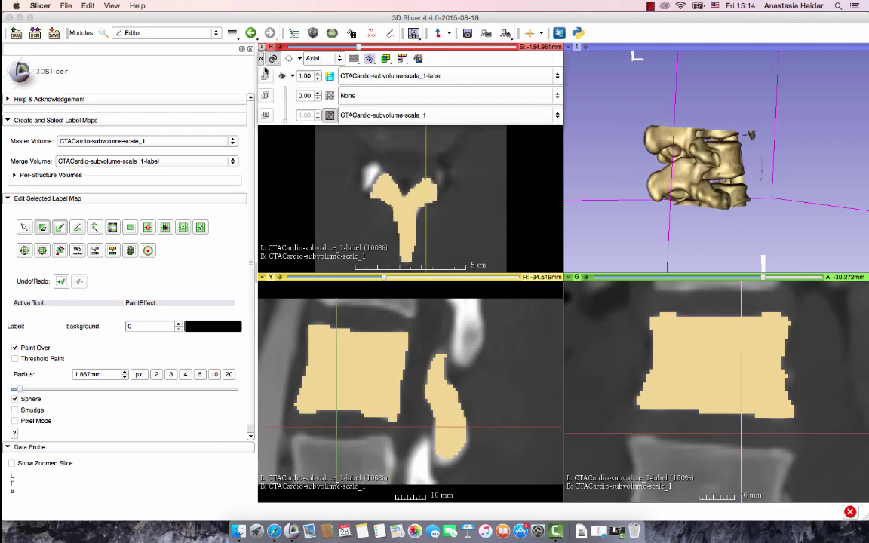
{"action": "left_click", "coordinate": [330, 77]}
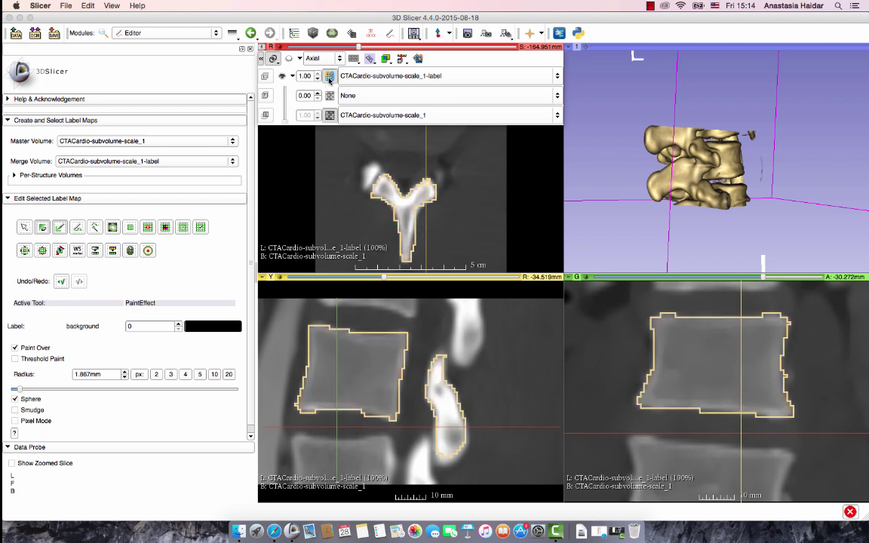
{"action": "scroll", "coordinate": [386, 383], "scroll_direction": "down", "scroll_amount": 7}
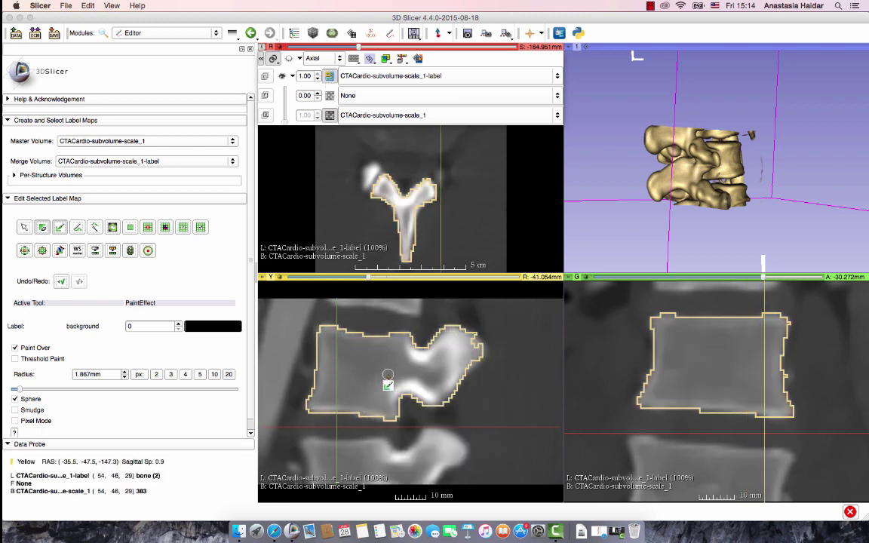
Step: Create a per-structure volume for the bone label, and merge and build its 3D surface model
{"action": "left_click", "coordinate": [60, 175]}
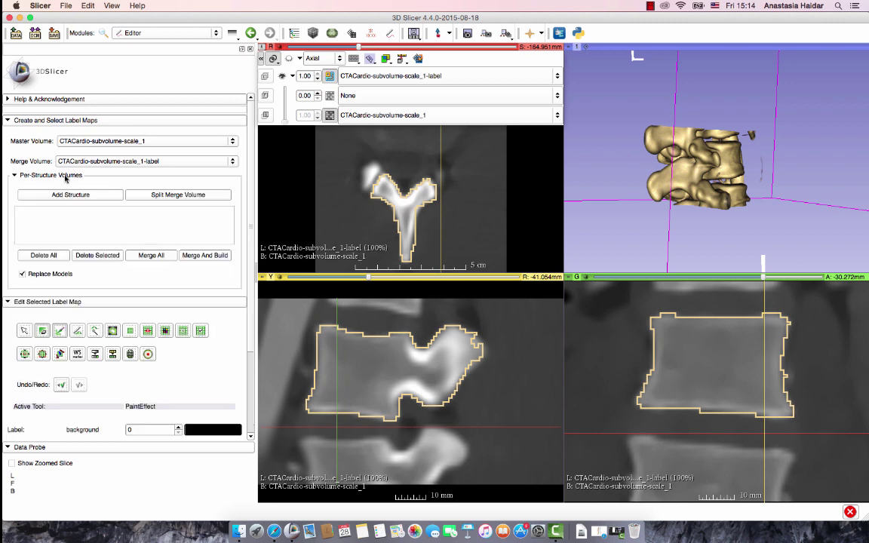
{"action": "left_click", "coordinate": [117, 196]}
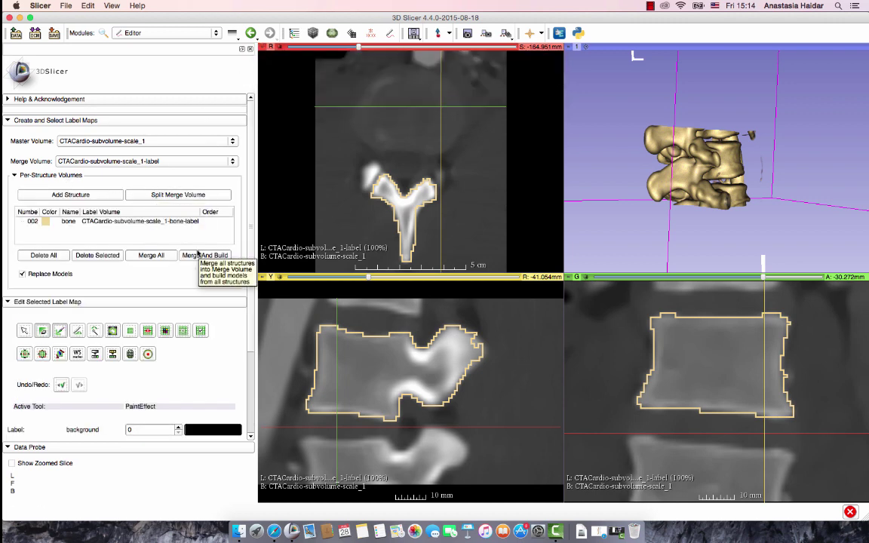
{"action": "left_click", "coordinate": [202, 257]}
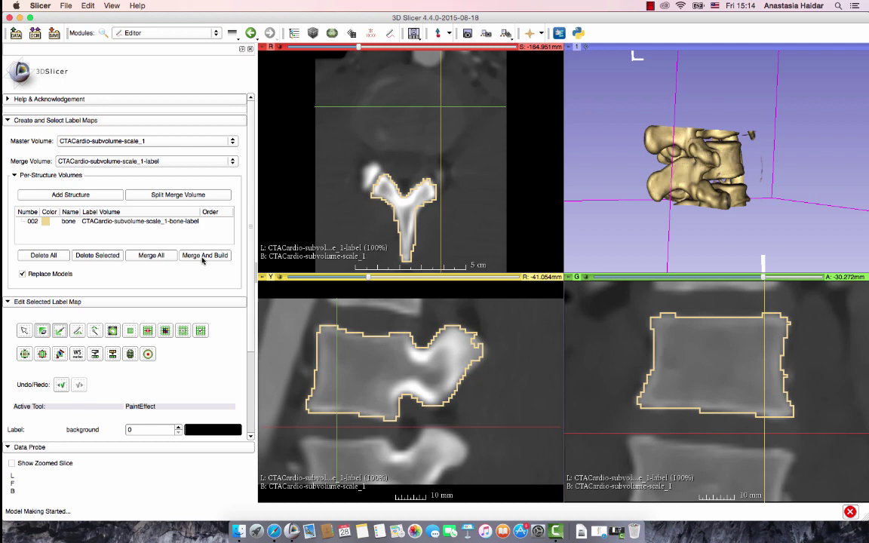
Step: Hide the CTACardio volume rendering so only the vertebra model is shown, and inspect the model up close
{"action": "left_click", "coordinate": [151, 34]}
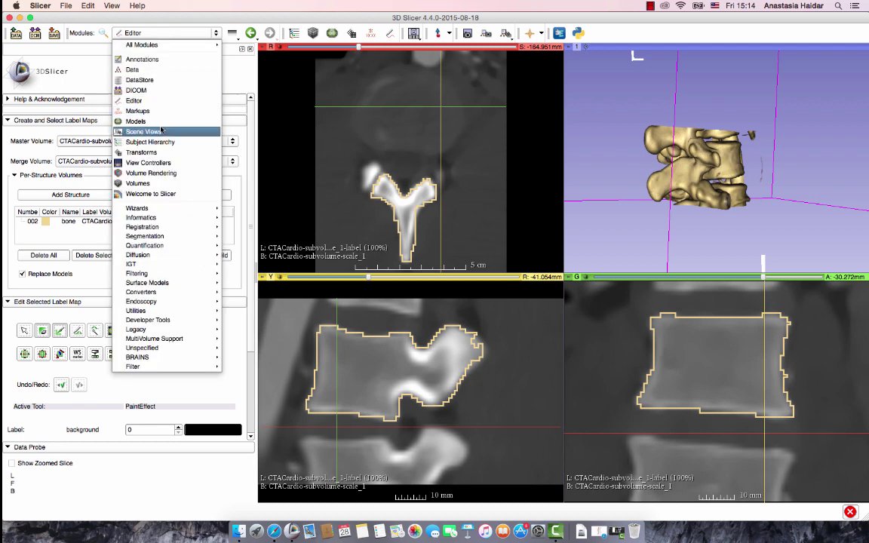
{"action": "left_click", "coordinate": [162, 158]}
{"action": "left_click", "coordinate": [12, 120]}
{"action": "left_click_drag", "start_coordinate": [680, 134], "coordinate": [701, 162]}
{"action": "scroll", "coordinate": [690, 177], "scroll_direction": "up", "scroll_amount": 6}
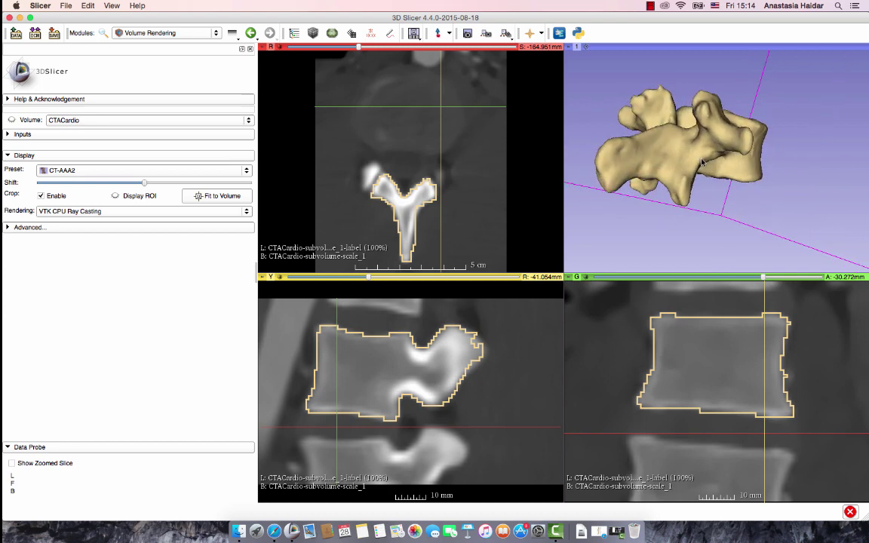
Step: Show the slice planes in the 3D view and set them to S -155.951 mm, R -25.054 mm and A -48.272 mm
{"action": "mouse_move", "coordinate": [262, 47]}
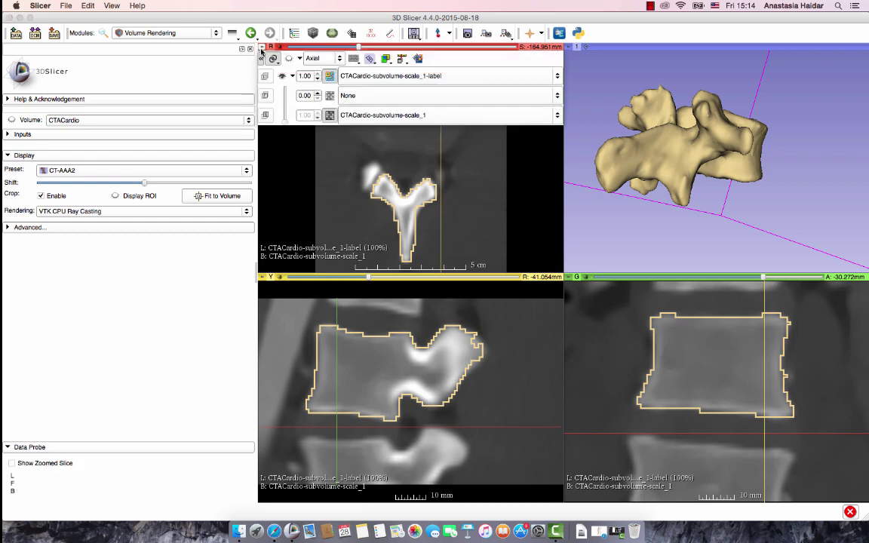
{"action": "left_click", "coordinate": [290, 58]}
{"action": "left_click_drag", "start_coordinate": [634, 140], "coordinate": [709, 153]}
{"action": "left_click_drag", "start_coordinate": [360, 48], "coordinate": [390, 47]}
{"action": "left_click_drag", "start_coordinate": [370, 279], "coordinate": [411, 279]}
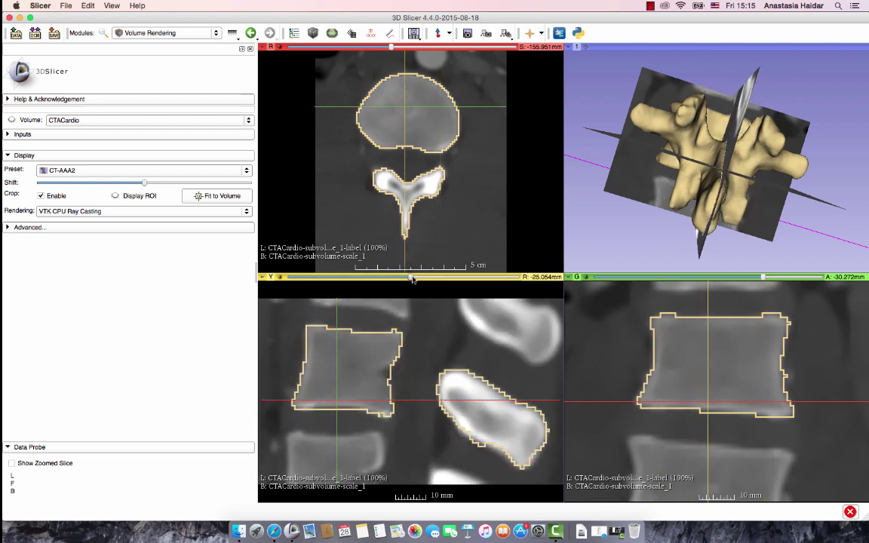
{"action": "left_click_drag", "start_coordinate": [763, 278], "coordinate": [722, 279]}
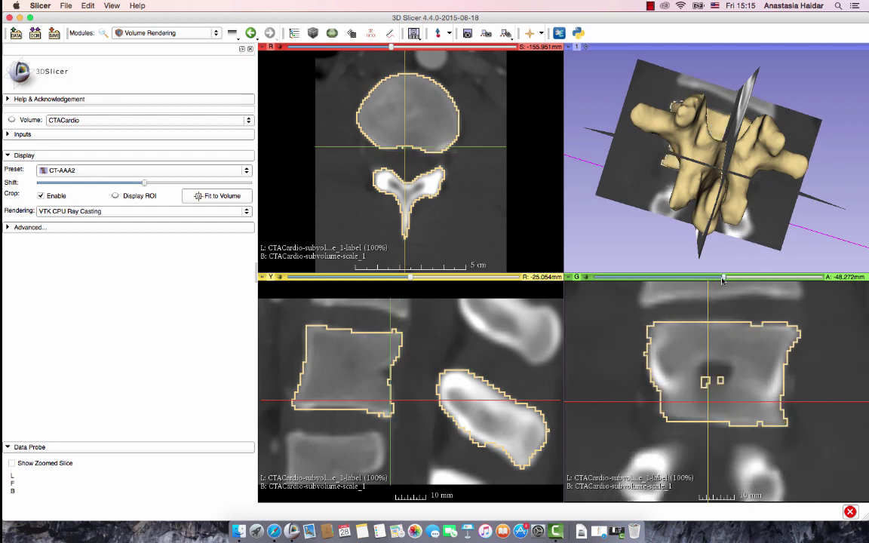
{"action": "left_click_drag", "start_coordinate": [740, 156], "coordinate": [691, 183]}
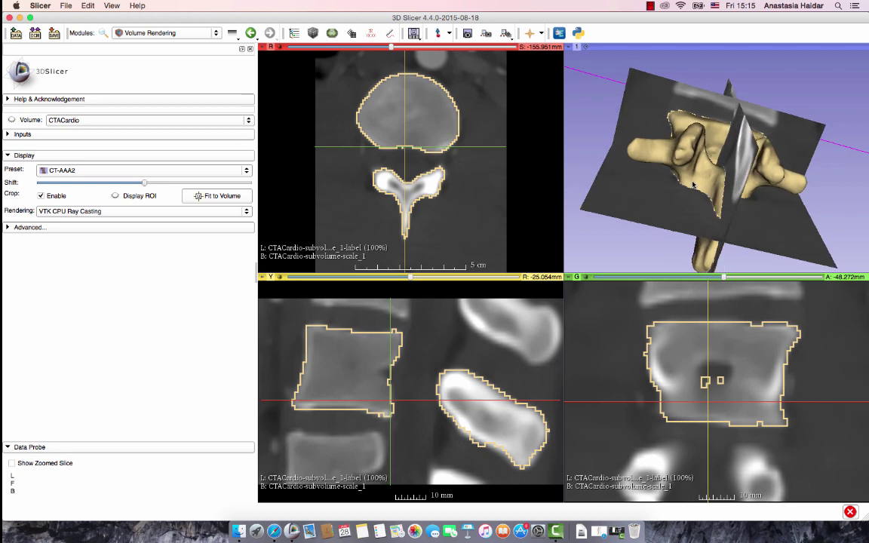
Step: Hide the slice planes from the 3D view and turn the vertebra model to an oblique side view
{"action": "mouse_move", "coordinate": [263, 48]}
{"action": "left_click", "coordinate": [284, 59]}
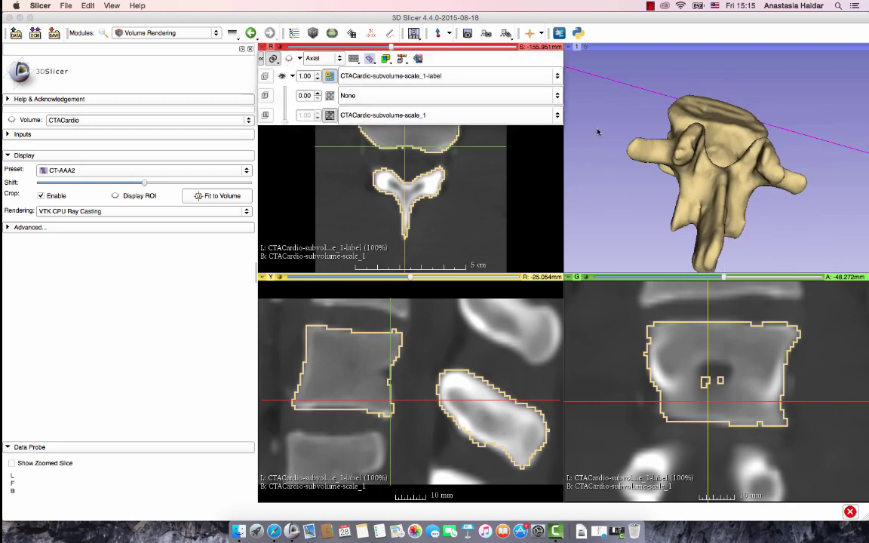
{"action": "left_click_drag", "start_coordinate": [709, 168], "coordinate": [576, 129]}
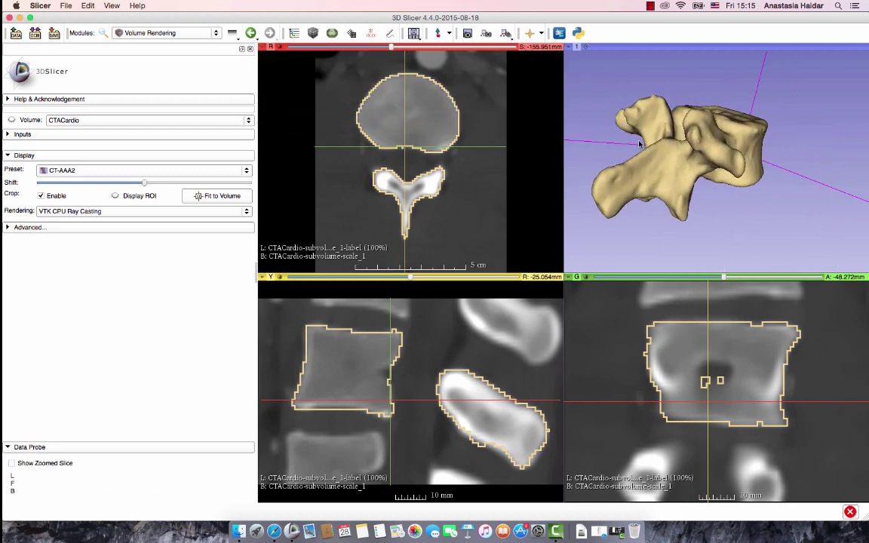
Step: Capture a full-layout screenshot named VertebraeTutorial
{"action": "left_click", "coordinate": [468, 34]}
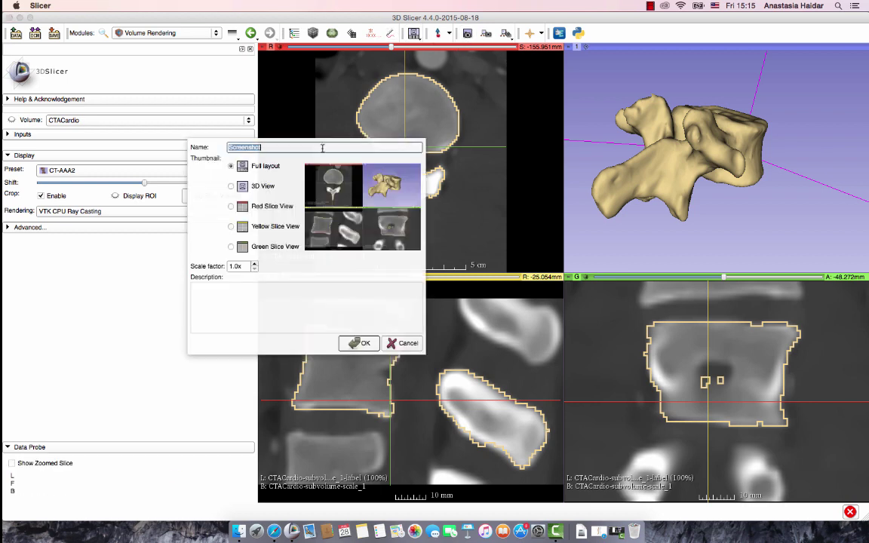
{"action": "type", "text": "L"}
{"action": "key", "text": "Return"}
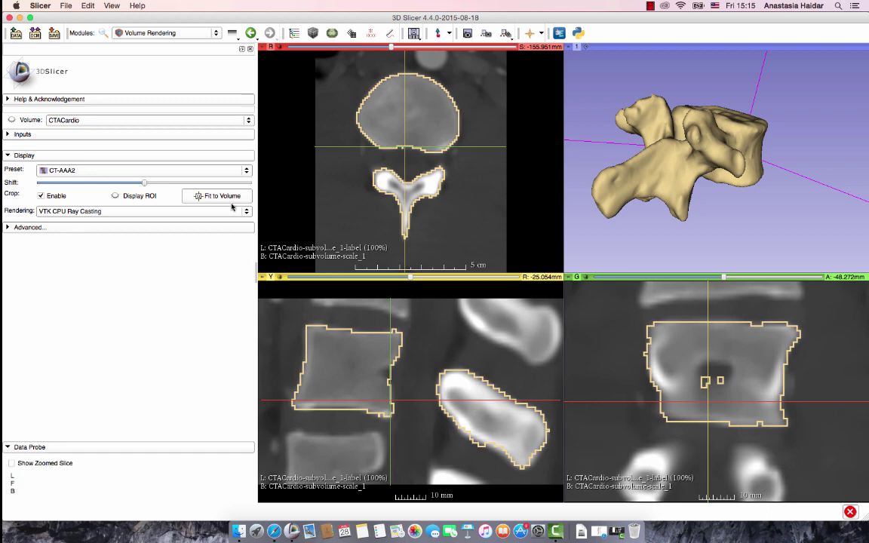
Step: Start saving the scene, name the scene file VertebraeTutorial.mrml and check the list of files included
{"action": "left_click", "coordinate": [67, 6]}
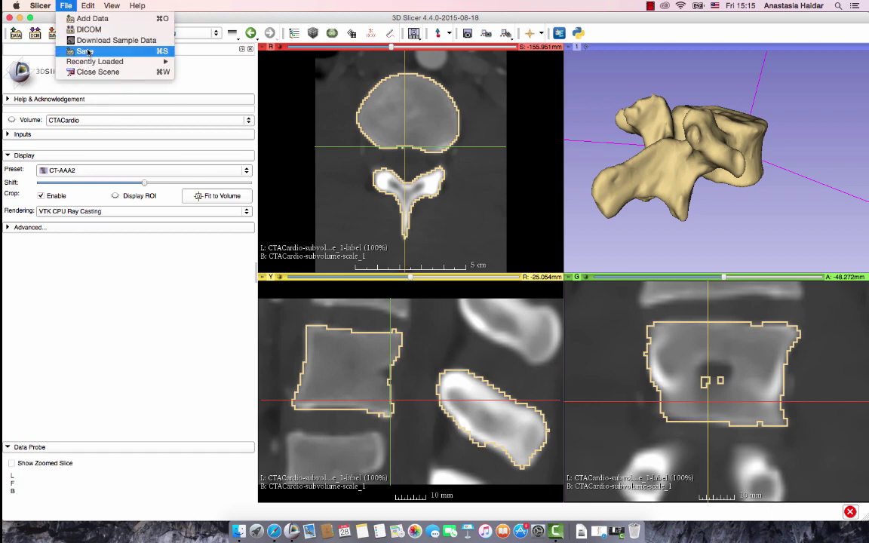
{"action": "left_click", "coordinate": [80, 47]}
{"action": "double_click", "coordinate": [322, 235]}
{"action": "type", "text": "VertebraeTutorial.mrml"}
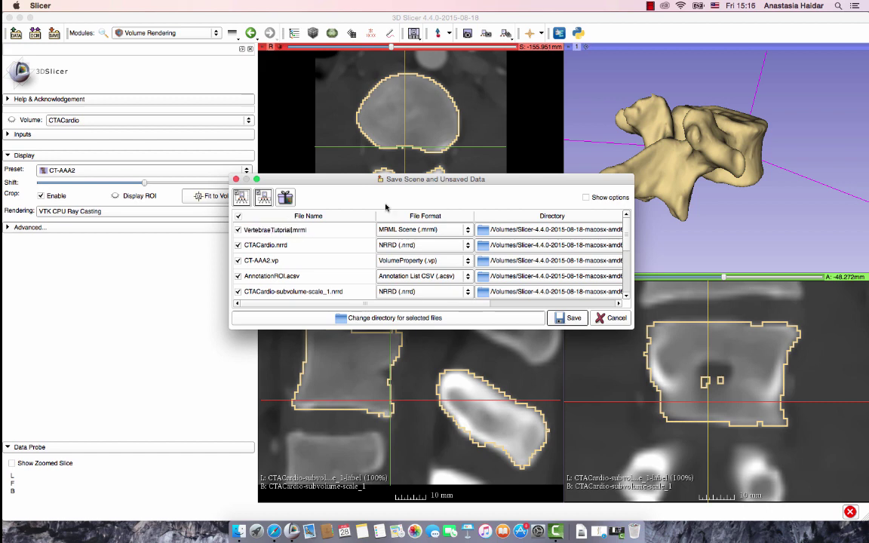
{"action": "scroll", "coordinate": [279, 254], "scroll_direction": "down", "scroll_amount": 3}
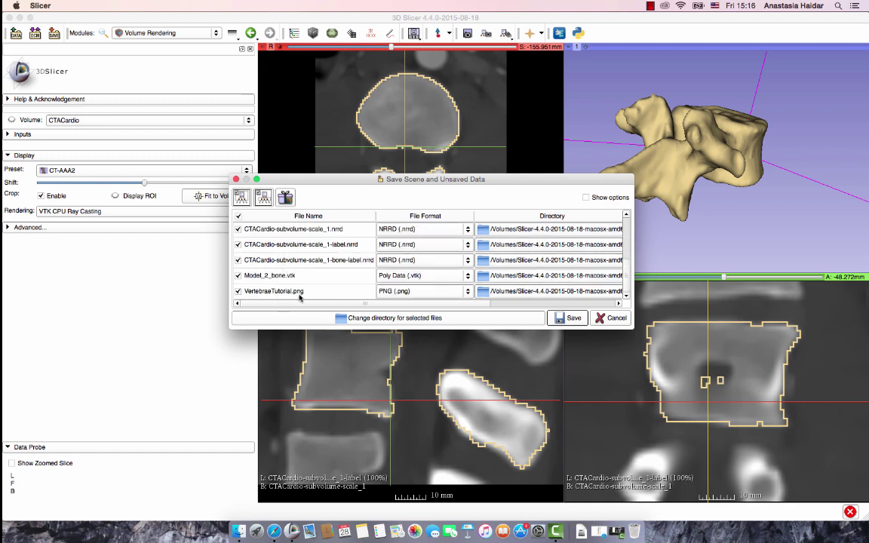
{"action": "scroll", "coordinate": [288, 280], "scroll_direction": "up", "scroll_amount": 3}
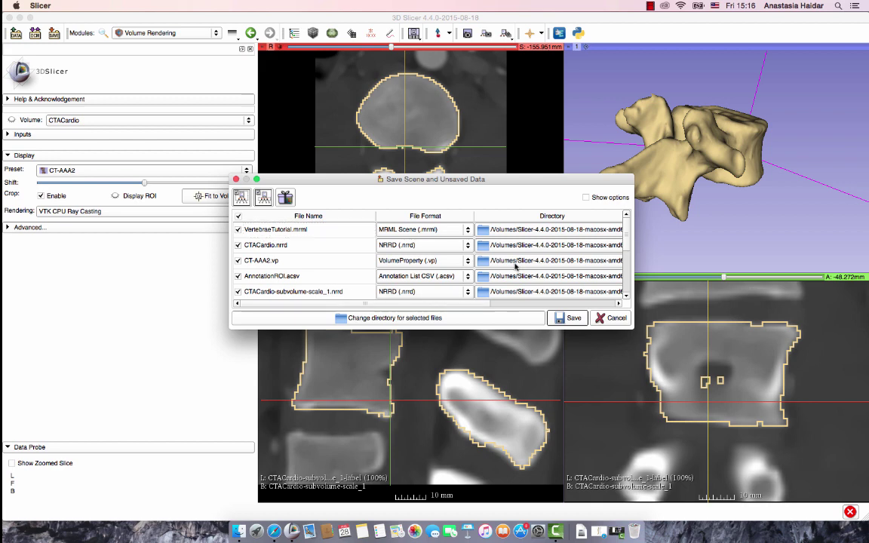
Step: Set the Desktop as the save directory for all listed files and save the scene with its data
{"action": "left_click", "coordinate": [505, 231]}
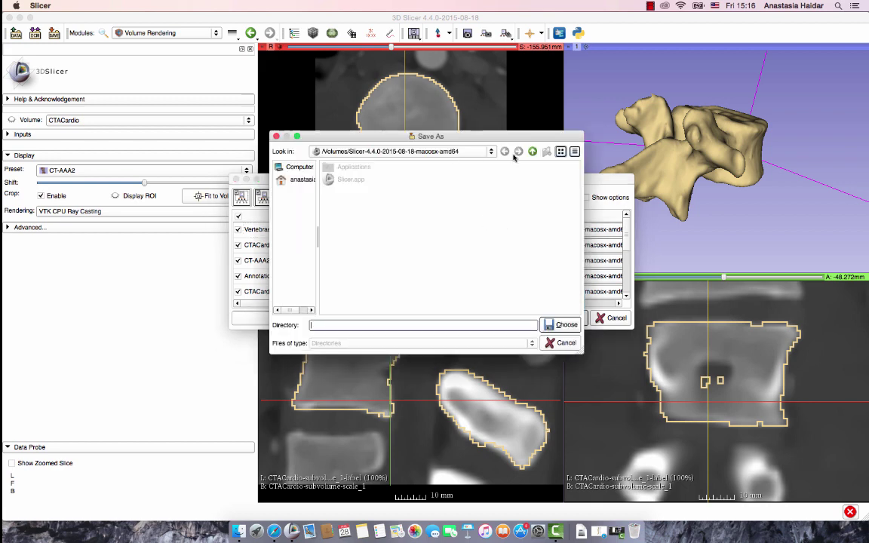
{"action": "left_click", "coordinate": [532, 152]}
{"action": "left_click", "coordinate": [460, 152]}
{"action": "left_click", "coordinate": [446, 192]}
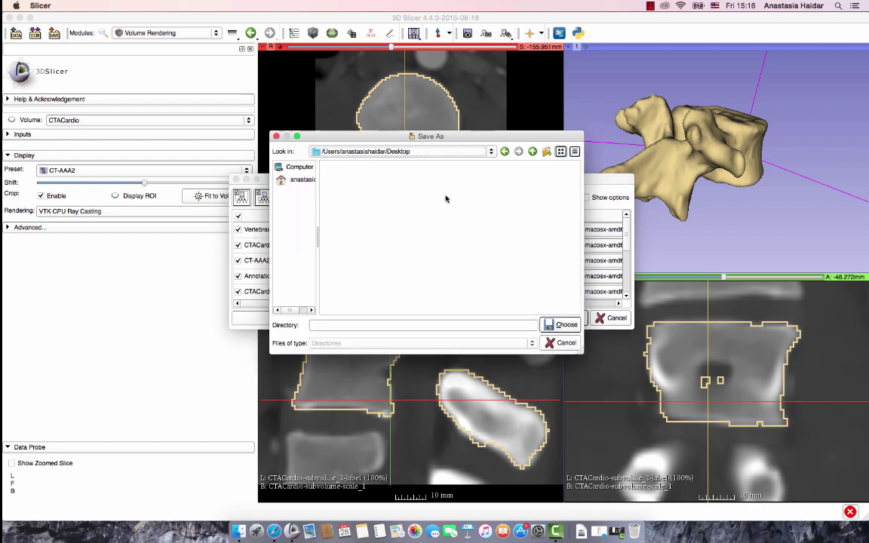
{"action": "left_click", "coordinate": [553, 328]}
{"action": "scroll", "coordinate": [552, 277], "scroll_direction": "down", "scroll_amount": 5}
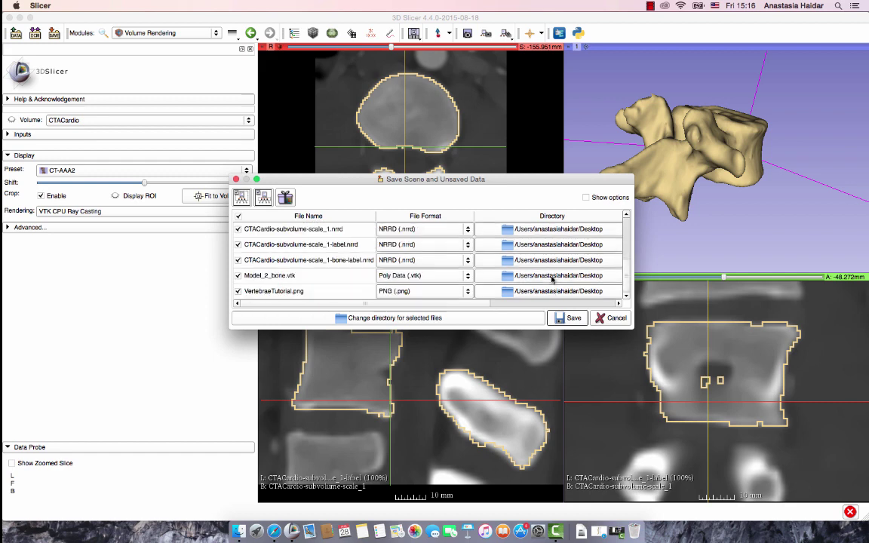
{"action": "scroll", "coordinate": [552, 278], "scroll_direction": "up", "scroll_amount": 5}
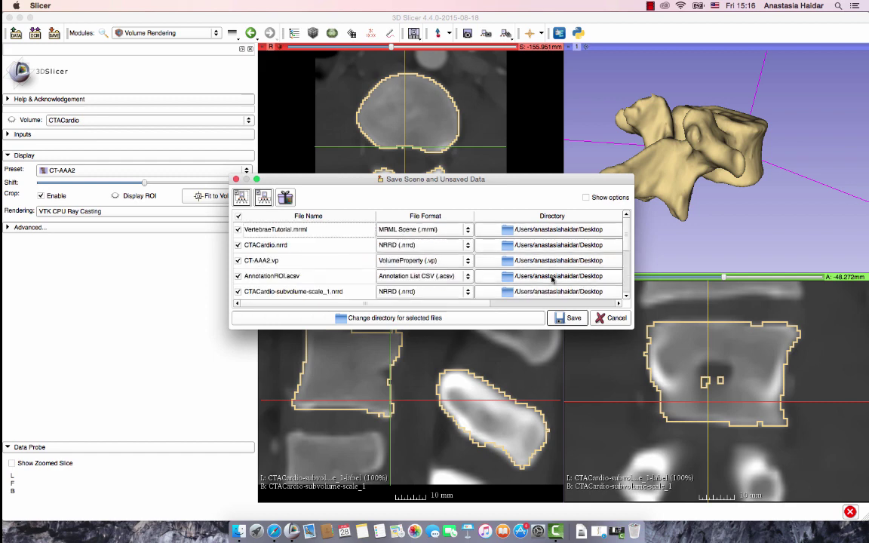
{"action": "left_click", "coordinate": [562, 320]}
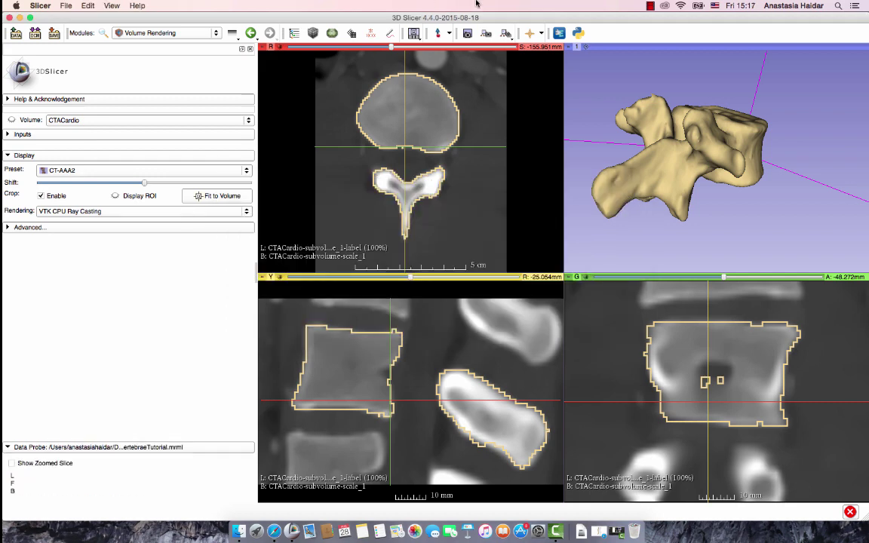